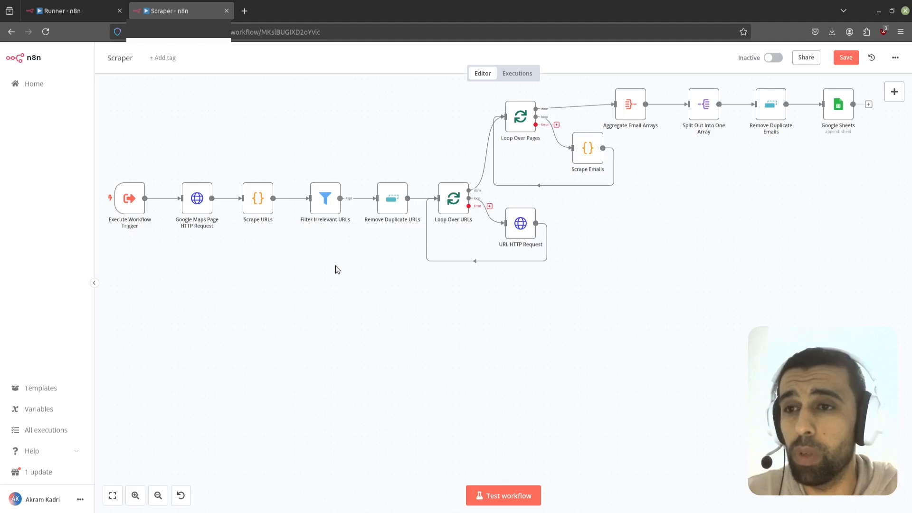
Step: Search Google Maps for NEW YORK DENTIST
{"action": "key", "text": "alt+Tab"}
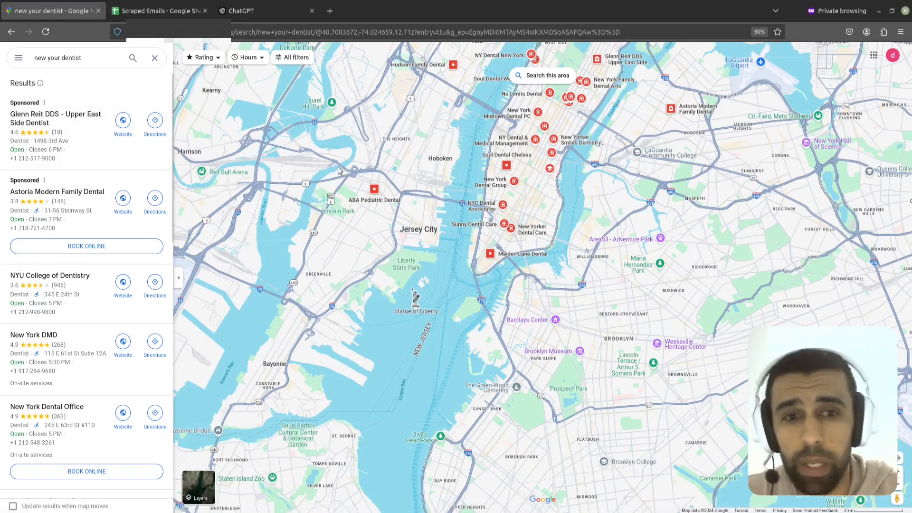
{"action": "triple_click", "coordinate": [77, 59]}
{"action": "type", "text": "NEW YOU"}
{"action": "key", "text": "BackSpace"}
{"action": "type", "text": "RK"}
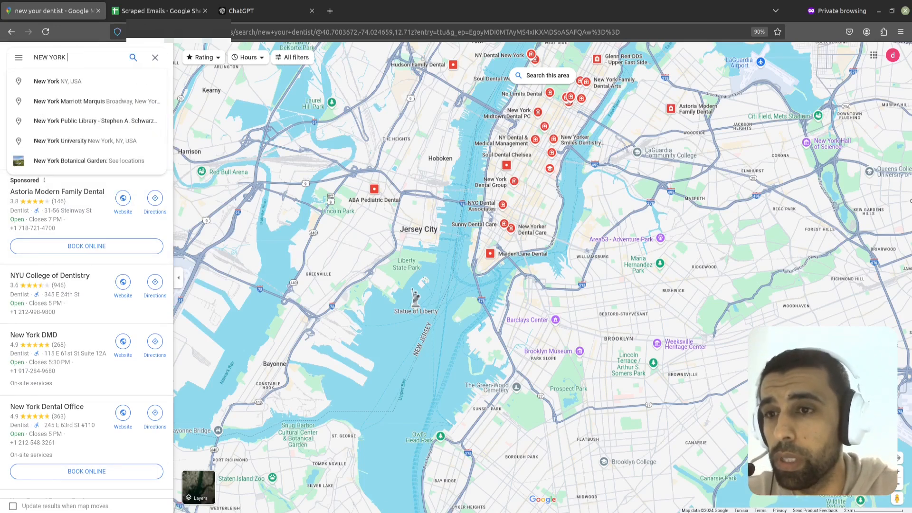
{"action": "type", "text": "IST"}
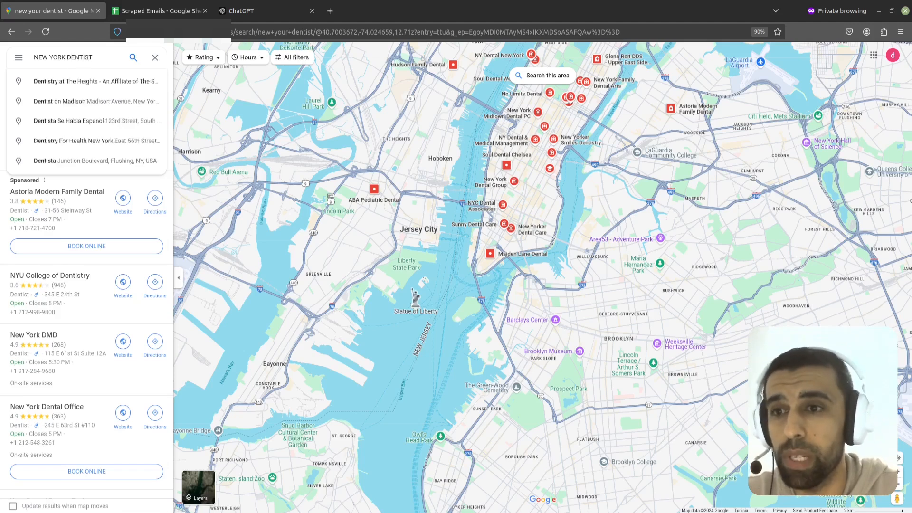
{"action": "key", "text": "Return"}
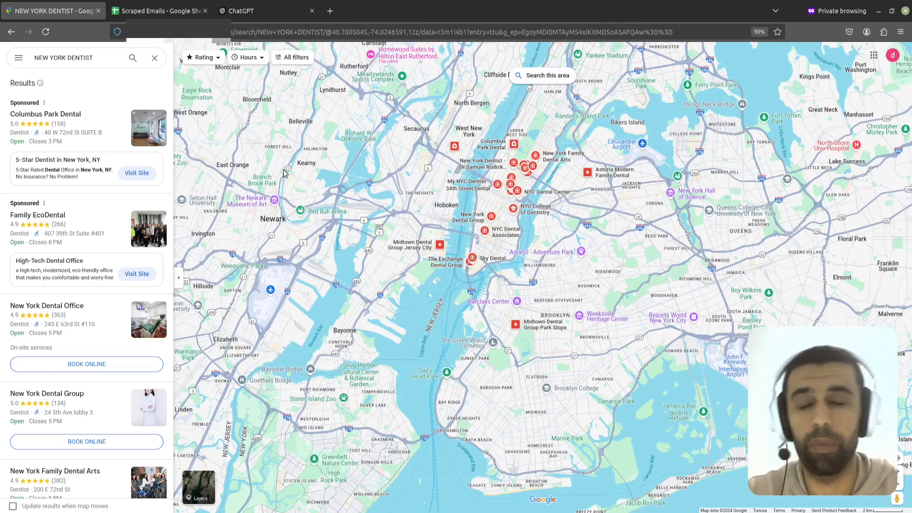
Step: Review the ChatGPT prompt and copy the generated JSON list of neighbourhood dentist search queries
{"action": "left_click", "coordinate": [268, 15]}
{"action": "scroll", "coordinate": [409, 236], "scroll_direction": "up", "scroll_amount": 3}
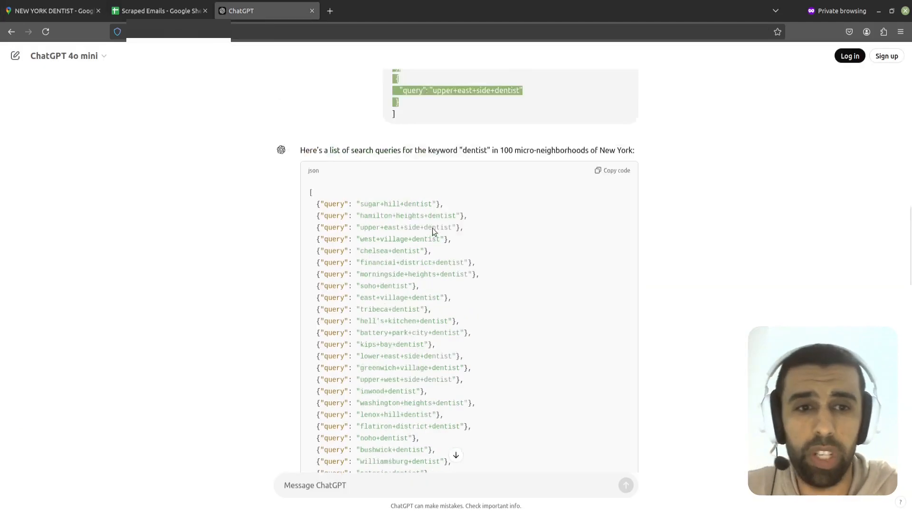
{"action": "left_click", "coordinate": [567, 201]}
{"action": "scroll", "coordinate": [567, 202], "scroll_direction": "up", "scroll_amount": 1}
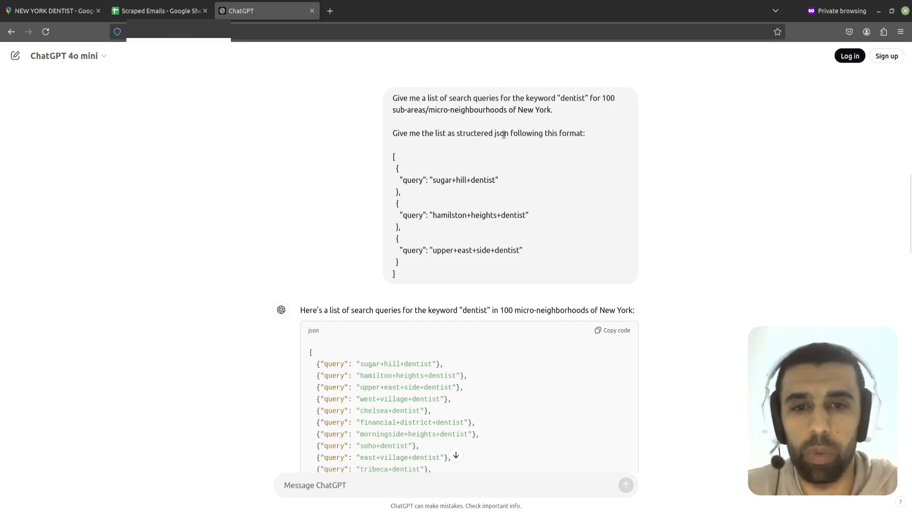
{"action": "scroll", "coordinate": [474, 175], "scroll_direction": "down", "scroll_amount": 1}
{"action": "left_click_drag", "start_coordinate": [411, 221], "coordinate": [393, 102]}
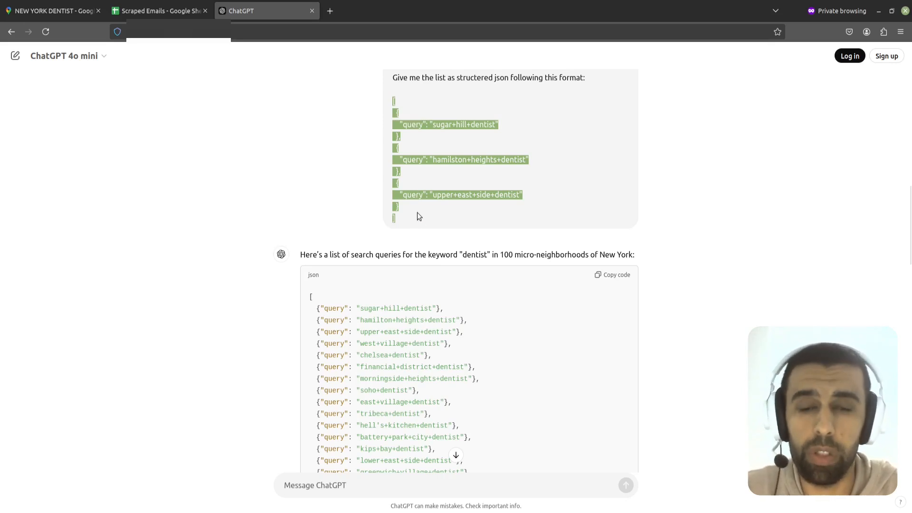
{"action": "scroll", "coordinate": [418, 212], "scroll_direction": "up", "scroll_amount": 3}
{"action": "left_click_drag", "start_coordinate": [910, 185], "coordinate": [909, 264]}
{"action": "scroll", "coordinate": [383, 143], "scroll_direction": "down", "scroll_amount": 1}
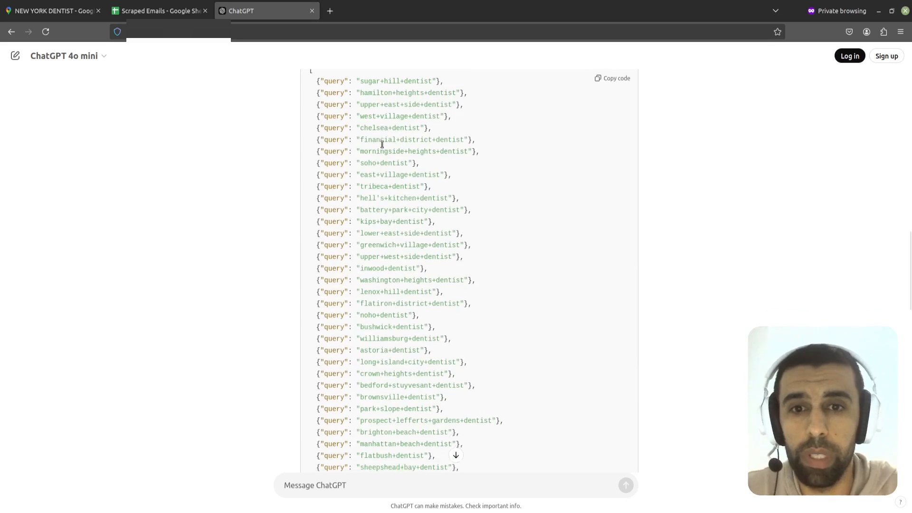
{"action": "scroll", "coordinate": [385, 163], "scroll_direction": "up", "scroll_amount": 3}
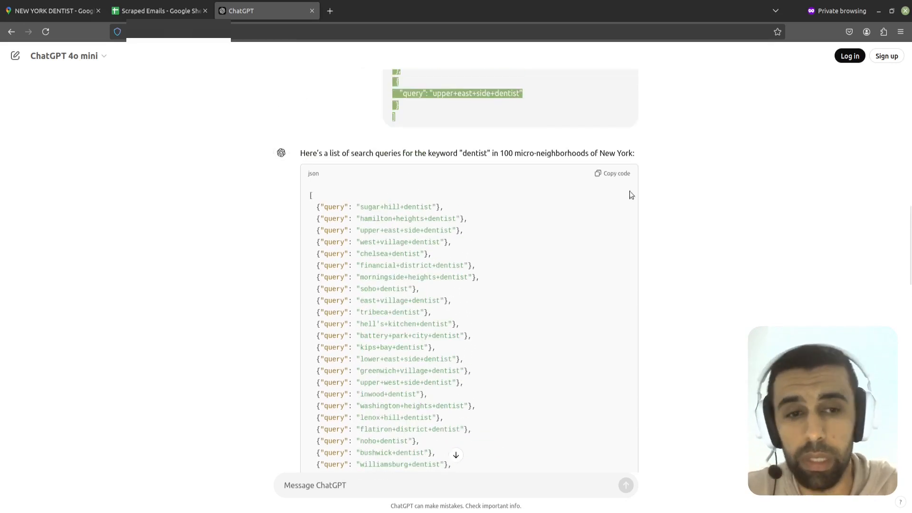
{"action": "left_click", "coordinate": [616, 177]}
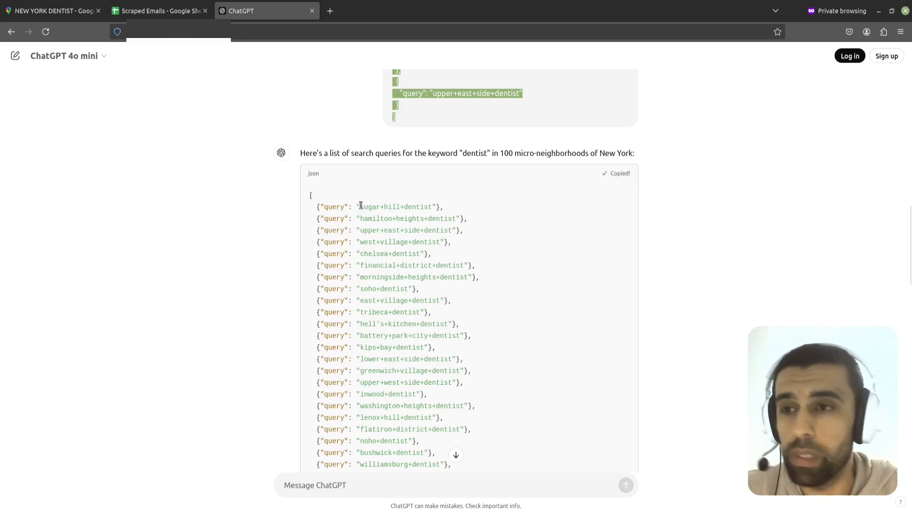
Step: Review the Scraper workflow and the pinned query items in the Runner workflow's manual trigger node
{"action": "key", "text": "alt+Tab"}
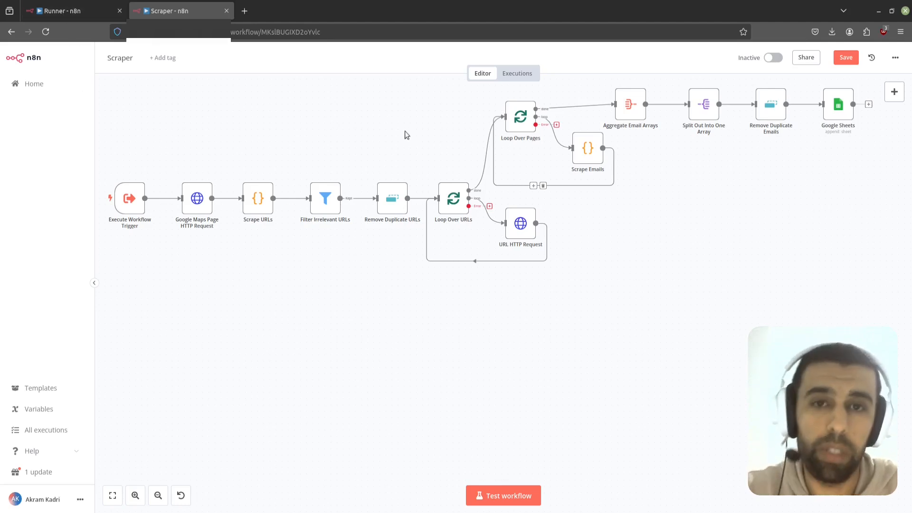
{"action": "left_click", "coordinate": [65, 13]}
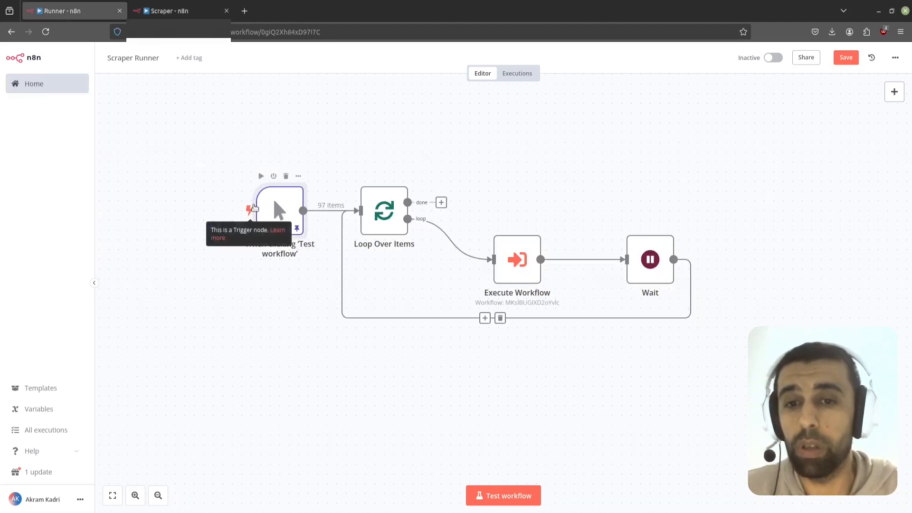
{"action": "double_click", "coordinate": [285, 209]}
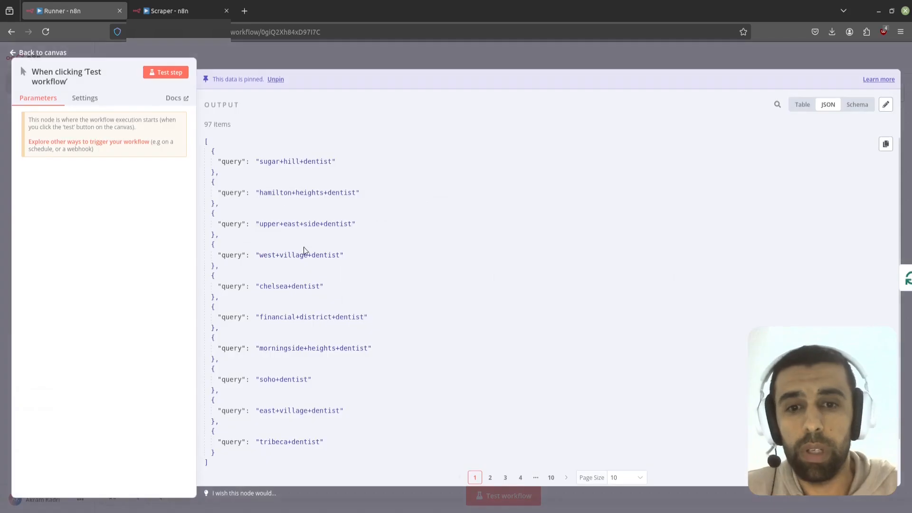
{"action": "scroll", "coordinate": [304, 199], "scroll_direction": "down", "scroll_amount": 1}
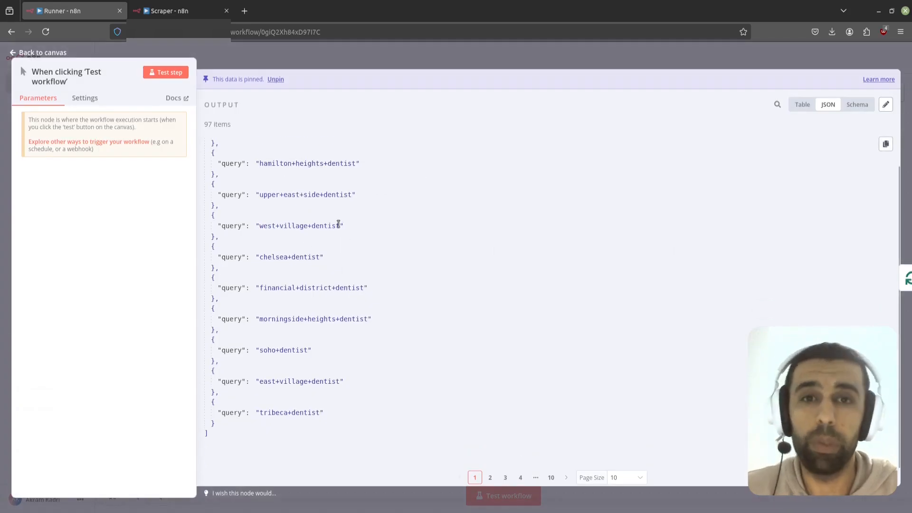
{"action": "left_click", "coordinate": [385, 58]}
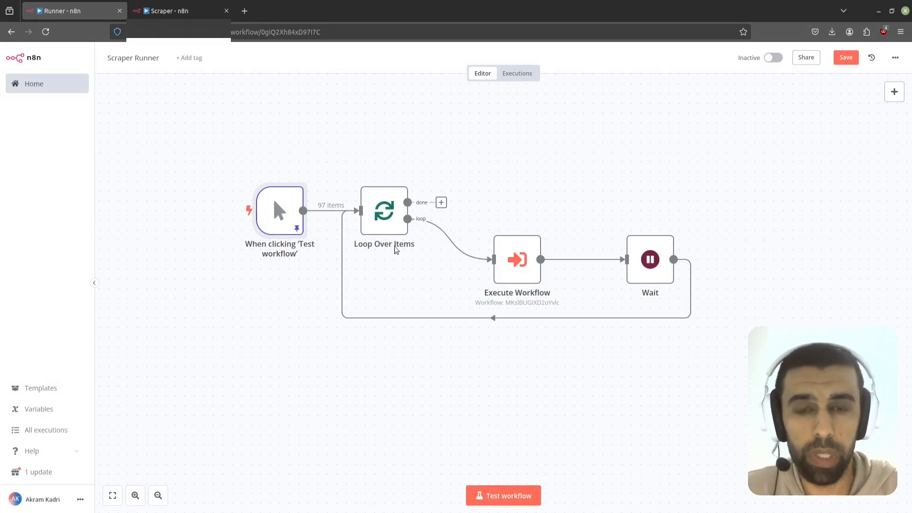
{"action": "key", "text": "ctrl+Tab"}
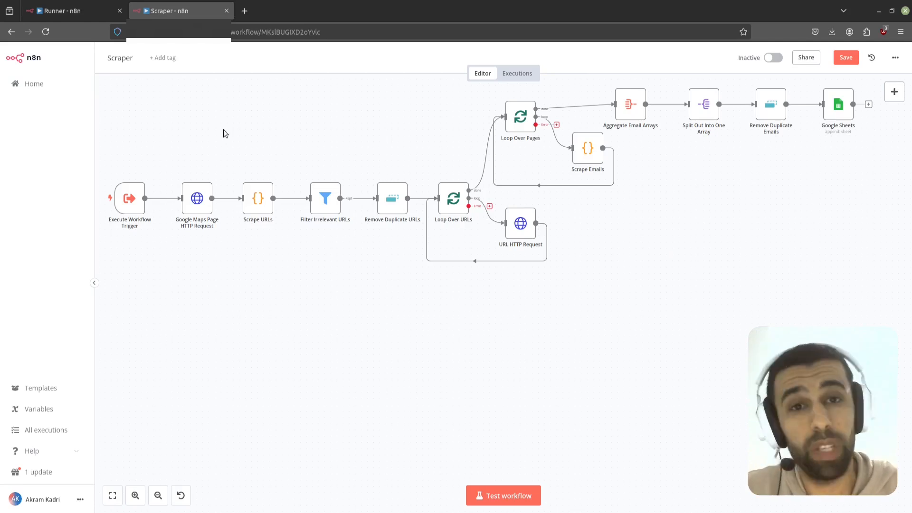
{"action": "left_click", "coordinate": [87, 14]}
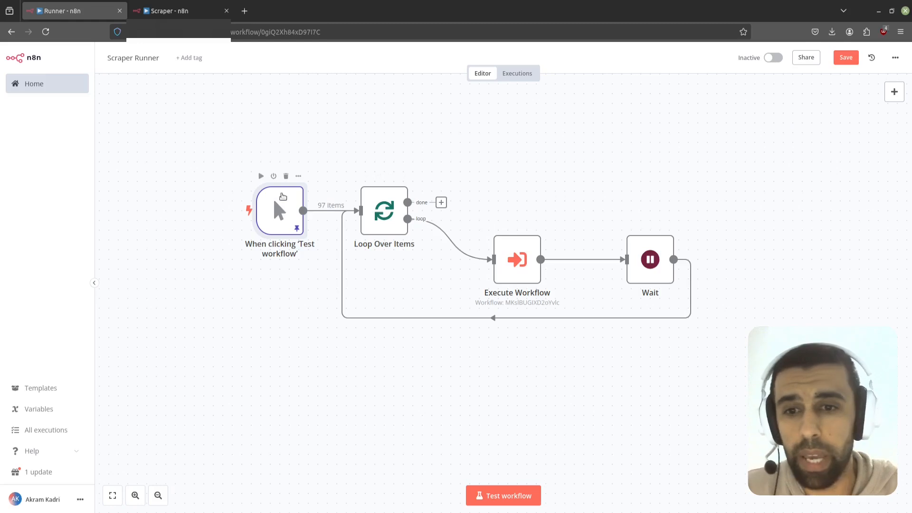
{"action": "double_click", "coordinate": [280, 211]}
{"action": "scroll", "coordinate": [503, 144], "scroll_direction": "down", "scroll_amount": 2}
{"action": "left_click_drag", "start_coordinate": [899, 178], "coordinate": [899, 209]}
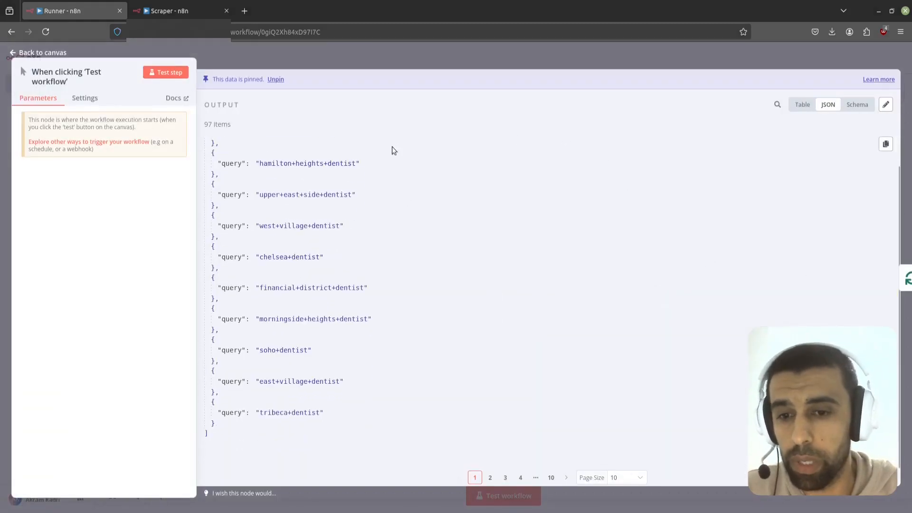
{"action": "left_click", "coordinate": [344, 61]}
Step: Copy the generated JSON query list from ChatGPT again
{"action": "key", "text": "alt+Tab"}
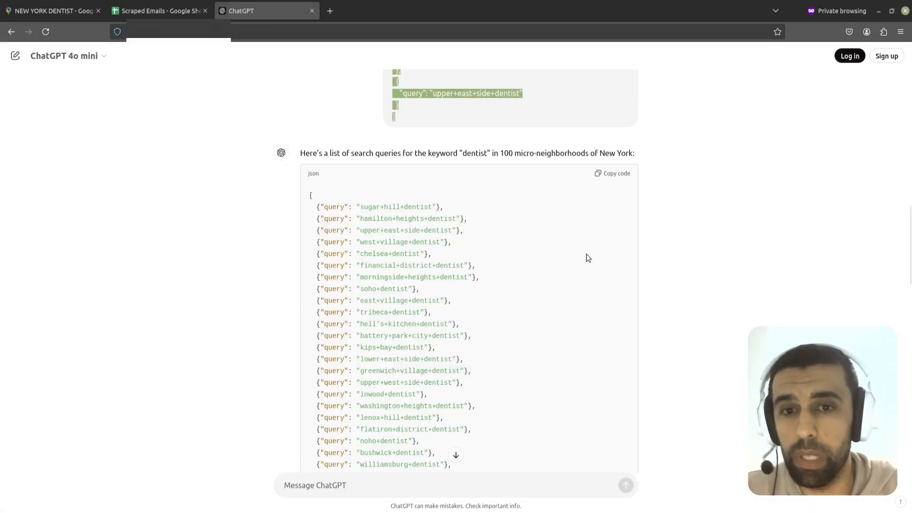
{"action": "left_click", "coordinate": [616, 174]}
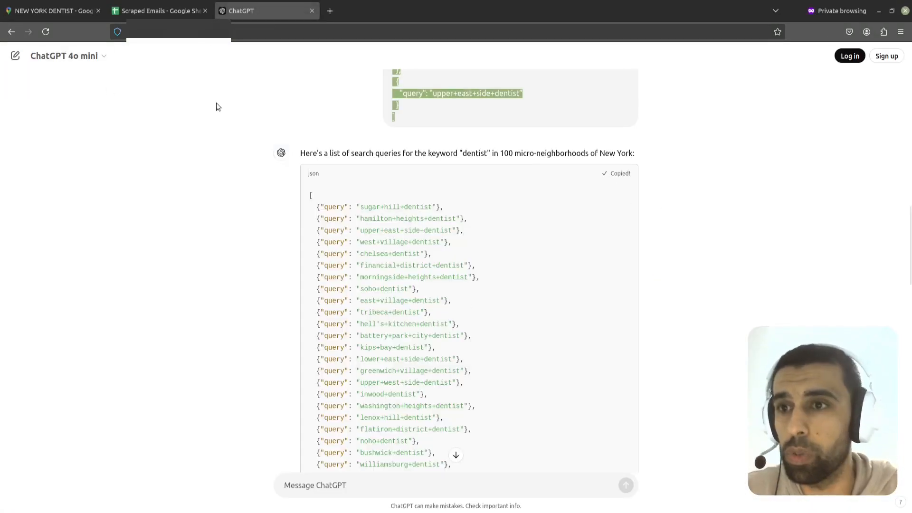
{"action": "key", "text": "alt+Tab"}
Step: Replace the trigger node's pinned output with the copied JSON query list and save the edit
{"action": "double_click", "coordinate": [288, 209]}
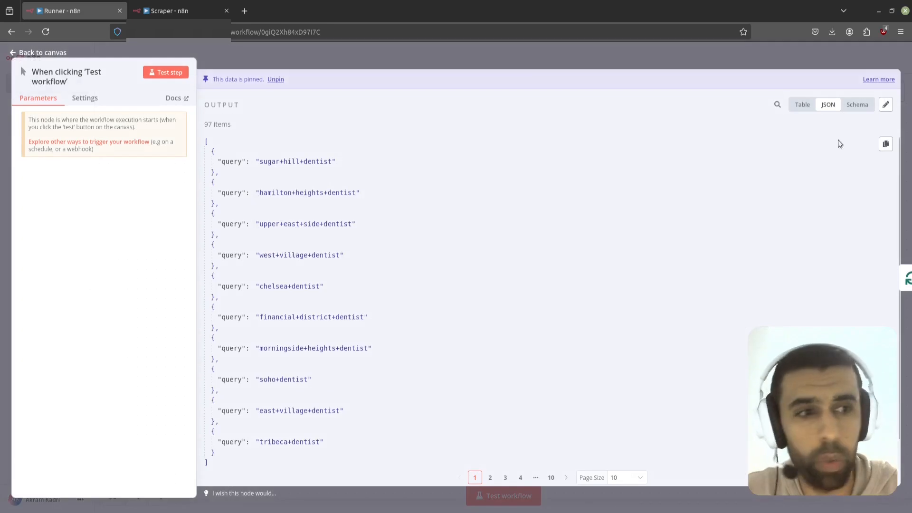
{"action": "left_click", "coordinate": [886, 104]}
{"action": "left_click", "coordinate": [558, 359]}
{"action": "key", "text": "ctrl+a"}
{"action": "key", "text": "ctrl+v"}
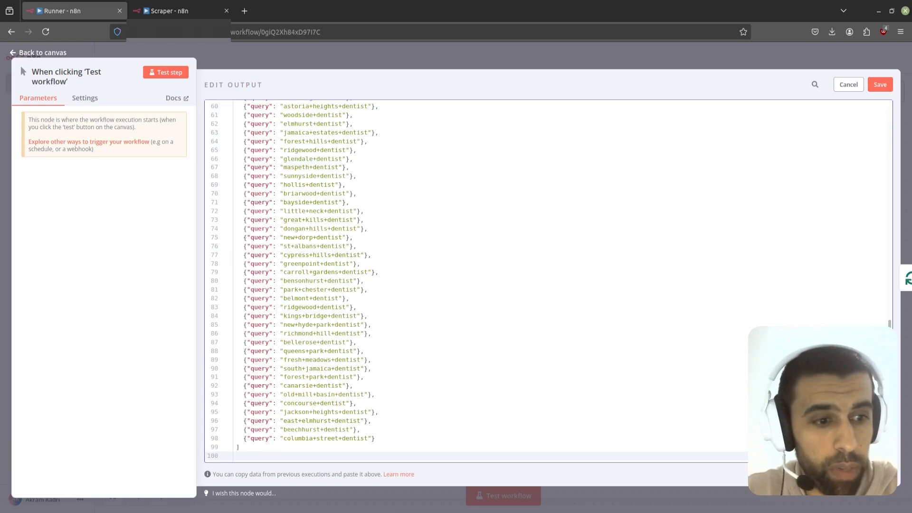
{"action": "scroll", "coordinate": [882, 178], "scroll_direction": "up", "scroll_amount": 6}
{"action": "scroll", "coordinate": [882, 175], "scroll_direction": "up", "scroll_amount": 3}
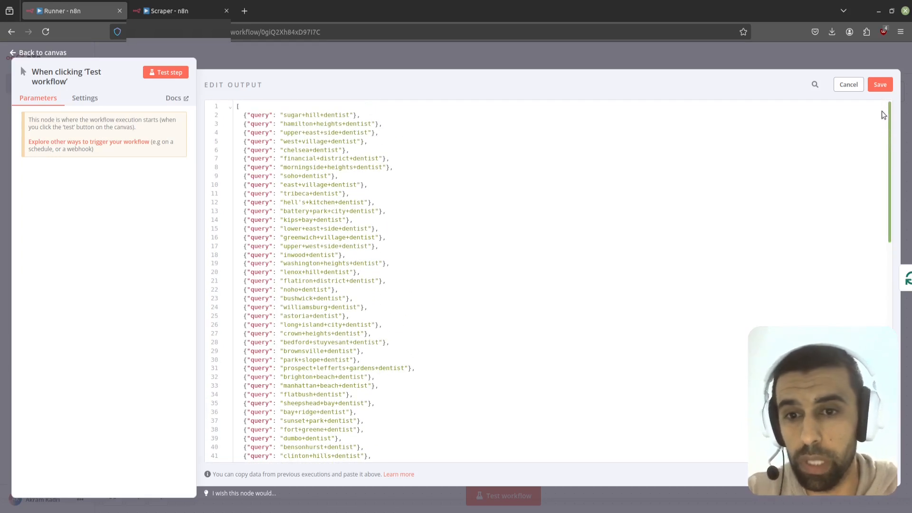
{"action": "scroll", "coordinate": [860, 311], "scroll_direction": "down", "scroll_amount": 8}
{"action": "scroll", "coordinate": [855, 200], "scroll_direction": "up", "scroll_amount": 8}
{"action": "left_click", "coordinate": [880, 84]}
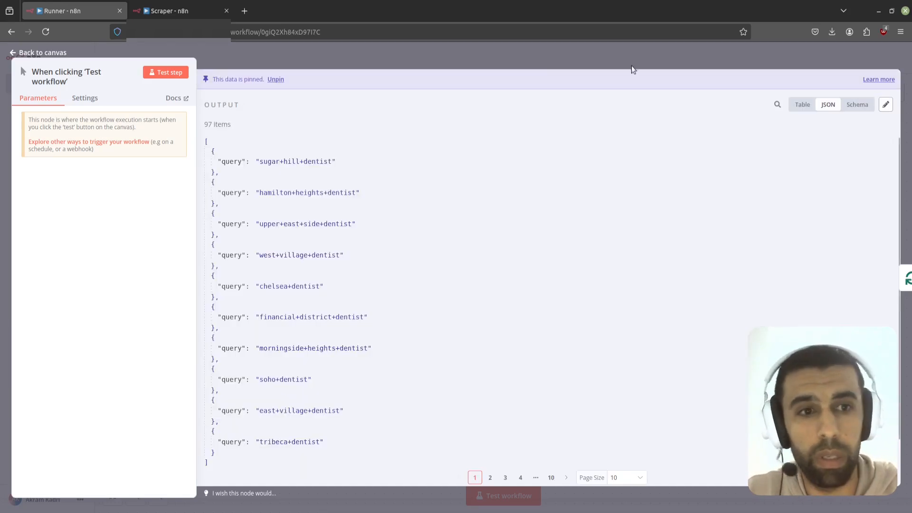
Step: Return to the canvas and run a test of the Scraper Runner workflow
{"action": "left_click", "coordinate": [639, 63]}
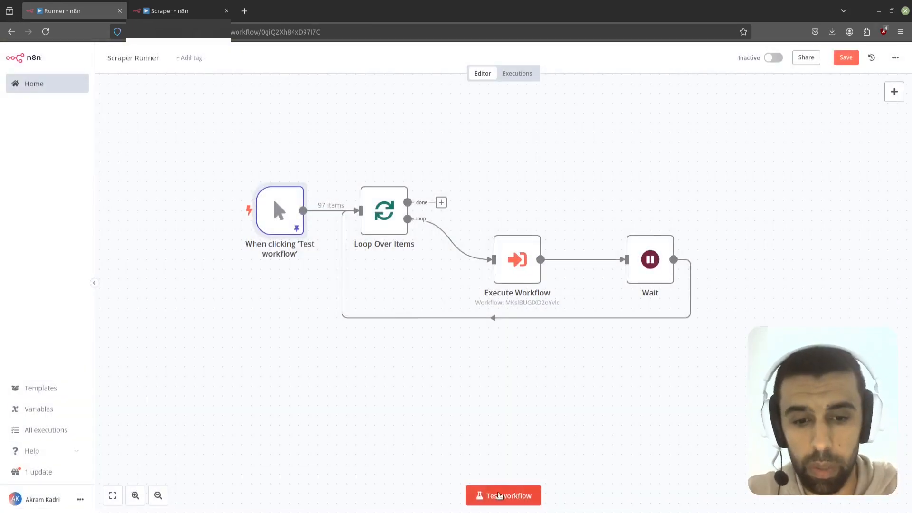
{"action": "left_click", "coordinate": [498, 495]}
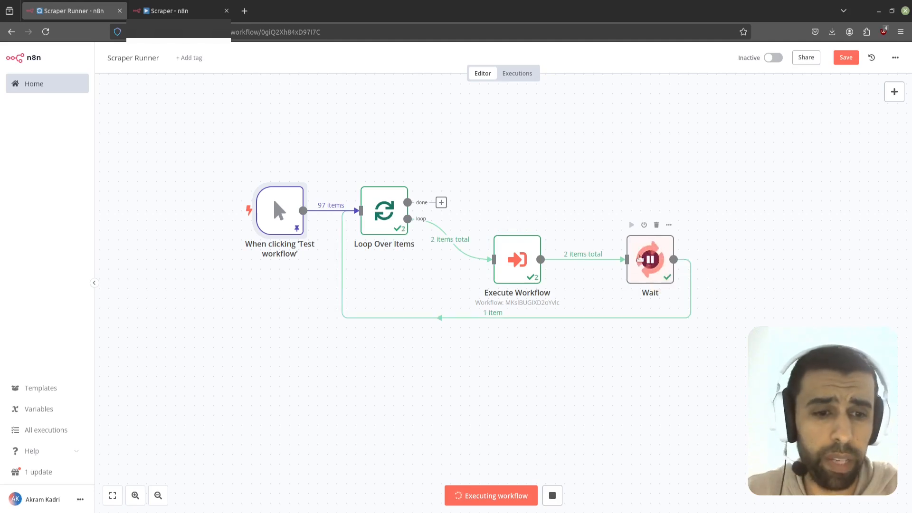
Step: Open the Wait node to inspect its settings during execution
{"action": "left_click", "coordinate": [658, 254]}
{"action": "double_click", "coordinate": [657, 254]}
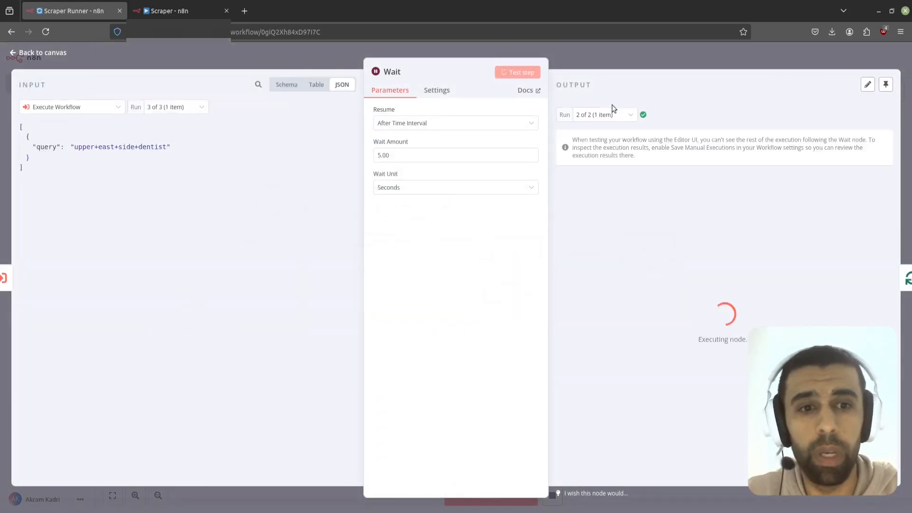
{"action": "left_click", "coordinate": [627, 61]}
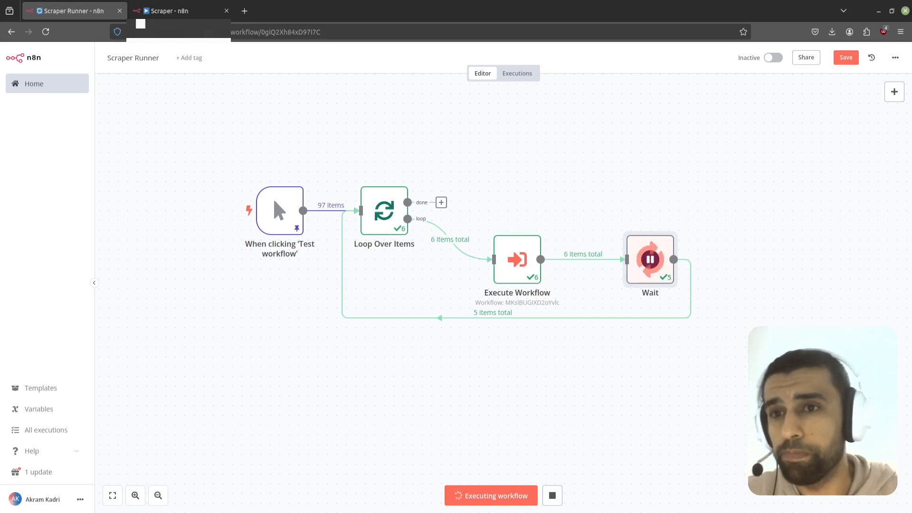
Step: Save the Scraper workflow changes and open All executions
{"action": "left_click", "coordinate": [164, 11]}
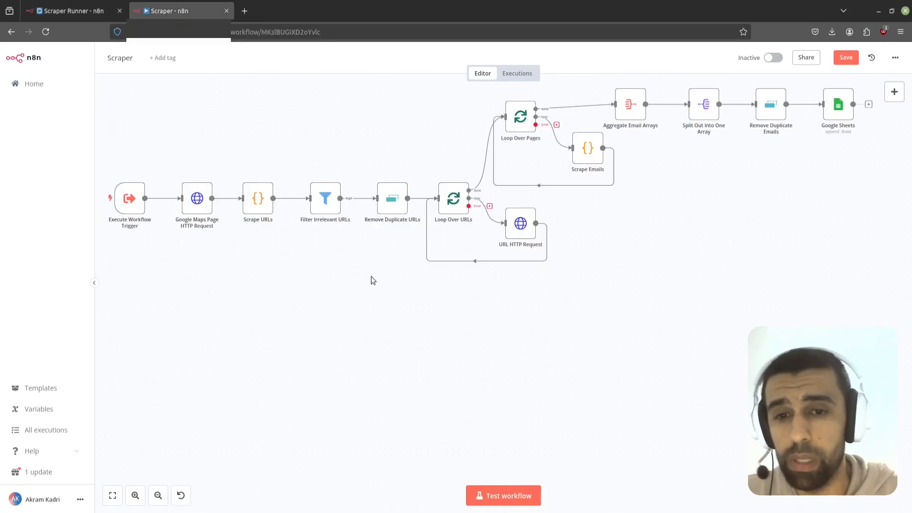
{"action": "left_click_drag", "start_coordinate": [371, 277], "coordinate": [387, 324]}
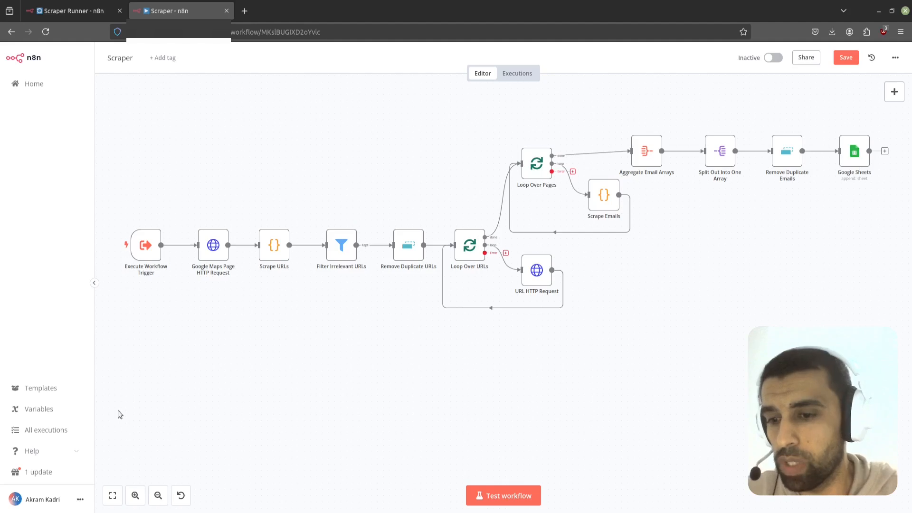
{"action": "left_click", "coordinate": [56, 432]}
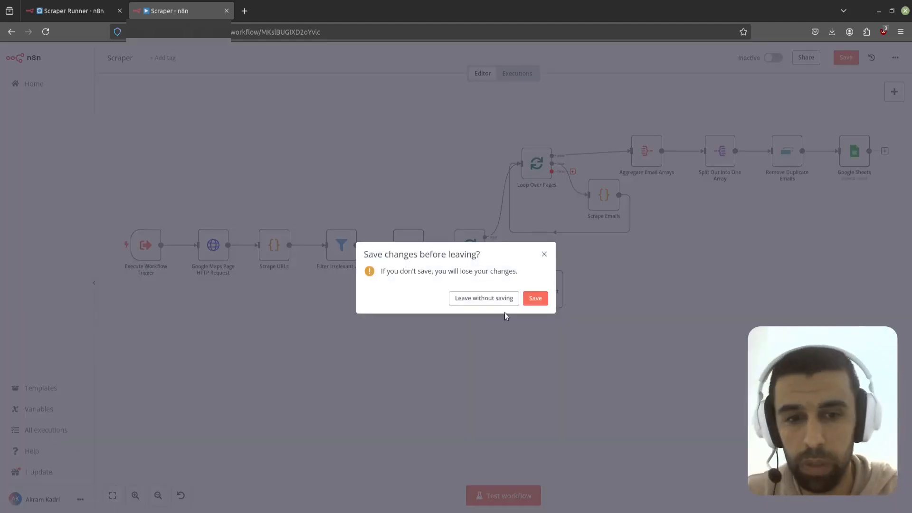
{"action": "left_click", "coordinate": [536, 298]}
{"action": "left_click", "coordinate": [61, 430]}
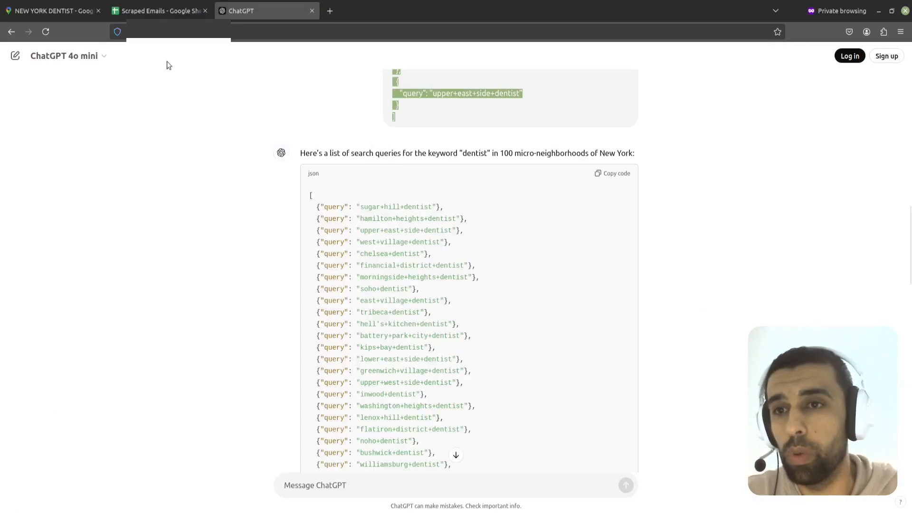
Step: Review the scraped emails collected in the Scraped Emails sheet
{"action": "left_click", "coordinate": [155, 12]}
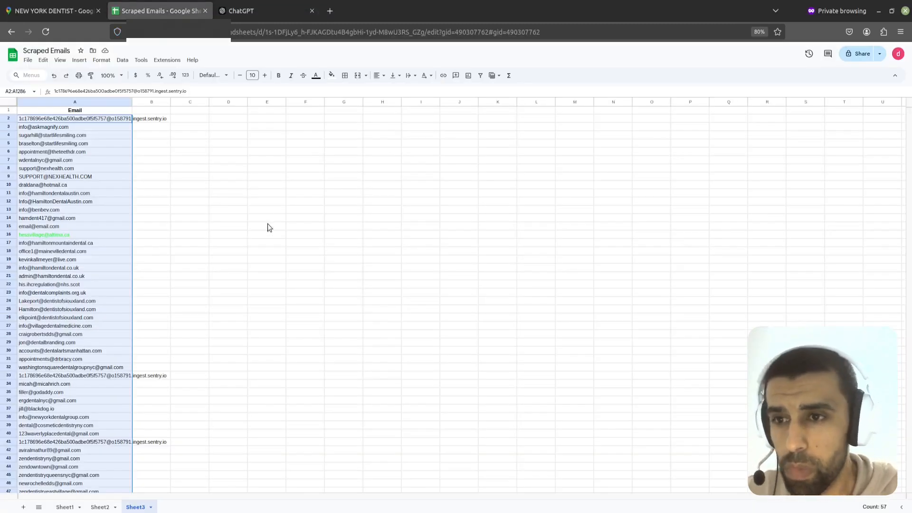
{"action": "scroll", "coordinate": [267, 227], "scroll_direction": "down", "scroll_amount": 5}
{"action": "scroll", "coordinate": [193, 246], "scroll_direction": "down", "scroll_amount": 5}
{"action": "scroll", "coordinate": [293, 271], "scroll_direction": "up", "scroll_amount": 1}
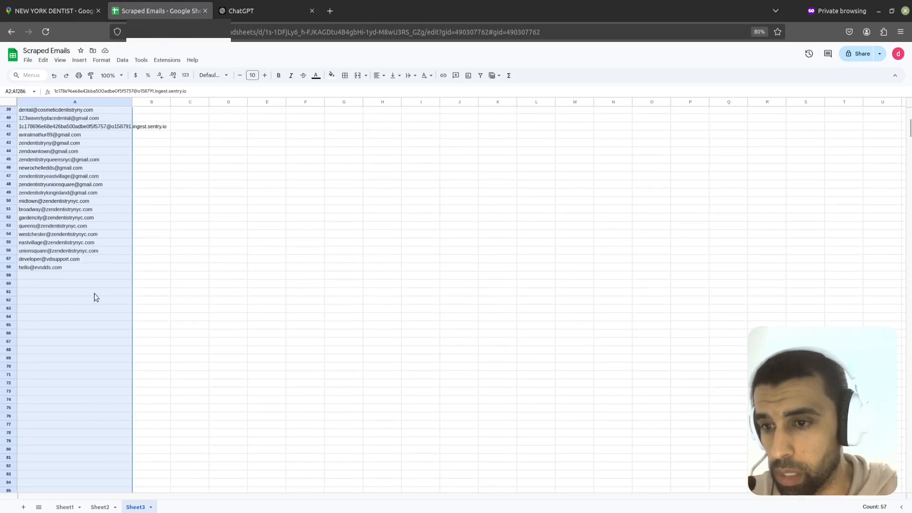
{"action": "left_click", "coordinate": [142, 251]}
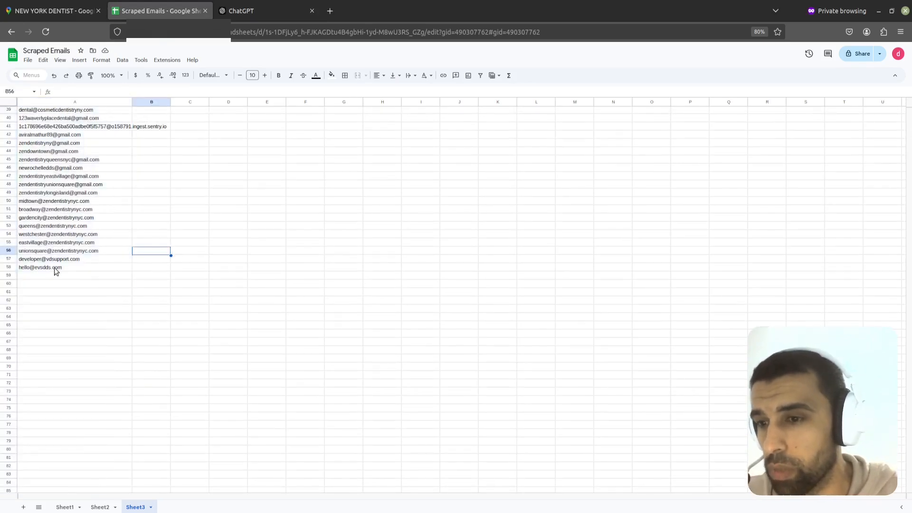
Step: Scroll through the scraped emails and check the running Scraper executions in the executions list
{"action": "scroll", "coordinate": [53, 268], "scroll_direction": "up", "scroll_amount": 9}
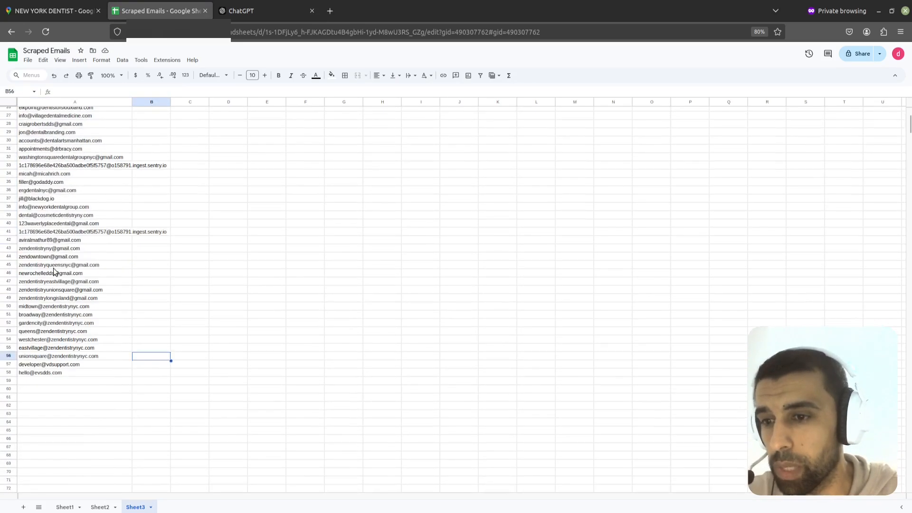
{"action": "scroll", "coordinate": [53, 270], "scroll_direction": "up", "scroll_amount": 1}
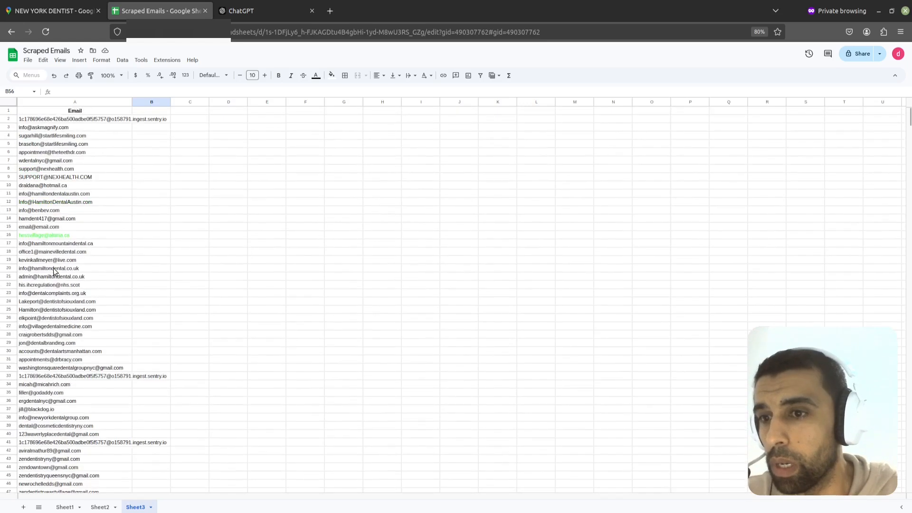
{"action": "scroll", "coordinate": [76, 245], "scroll_direction": "down", "scroll_amount": 10}
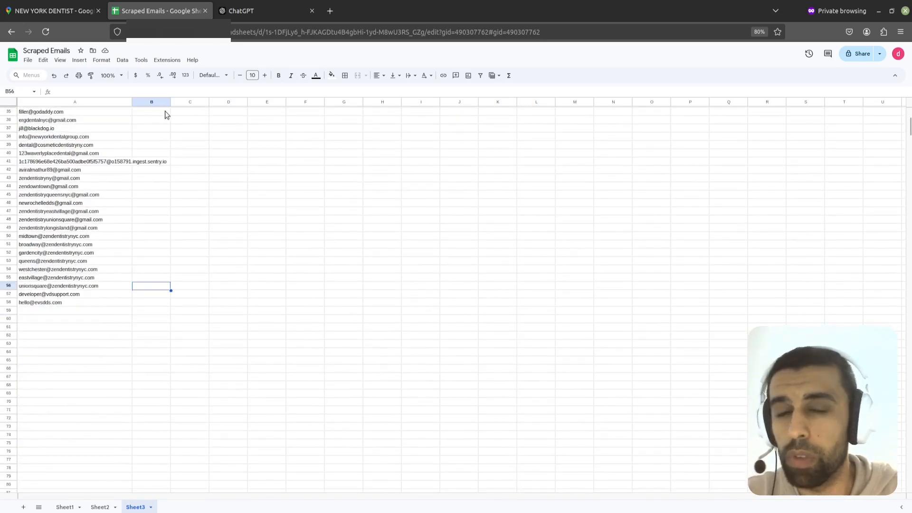
{"action": "key", "text": "alt+Tab"}
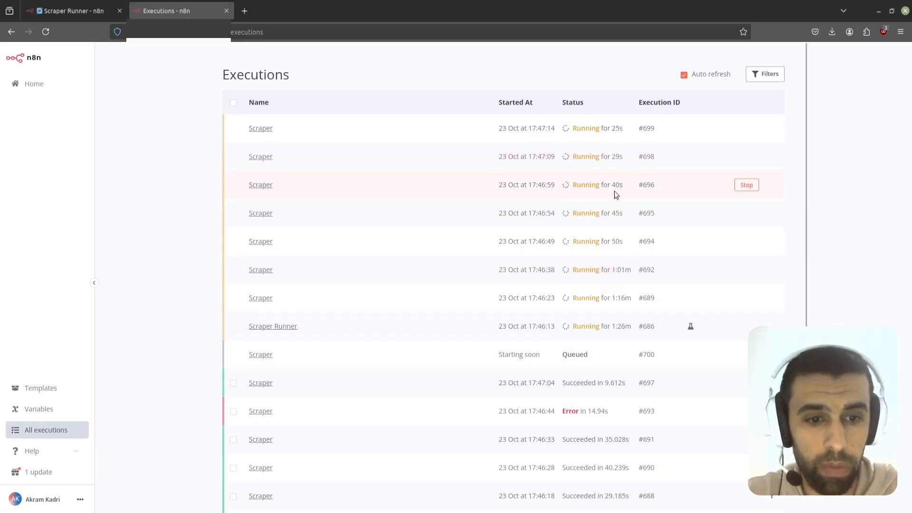
{"action": "scroll", "coordinate": [623, 230], "scroll_direction": "down", "scroll_amount": 2}
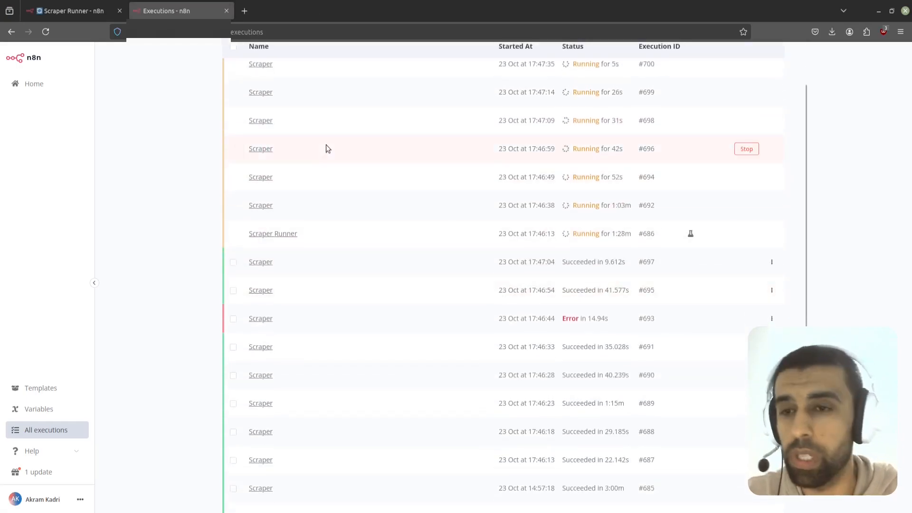
Step: Browse further down the Scraped Emails sheet to review newly added emails
{"action": "key", "text": "alt+Tab"}
{"action": "scroll", "coordinate": [211, 338], "scroll_direction": "down", "scroll_amount": 4}
{"action": "scroll", "coordinate": [210, 336], "scroll_direction": "down", "scroll_amount": 5}
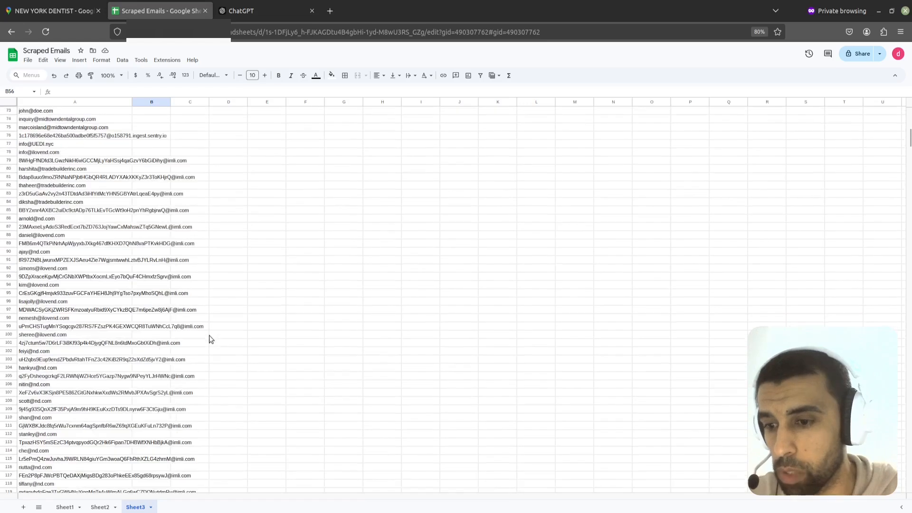
{"action": "left_click_drag", "start_coordinate": [908, 139], "coordinate": [908, 163]}
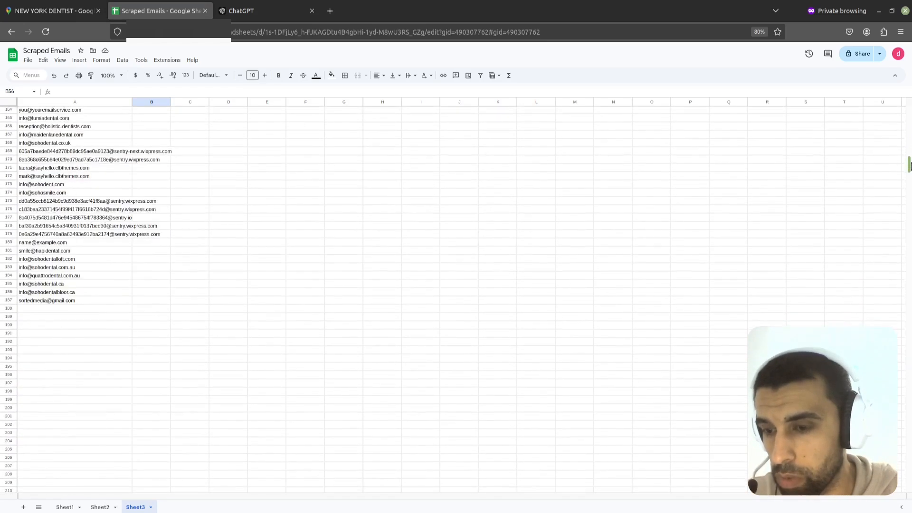
{"action": "scroll", "coordinate": [301, 261], "scroll_direction": "up", "scroll_amount": 5}
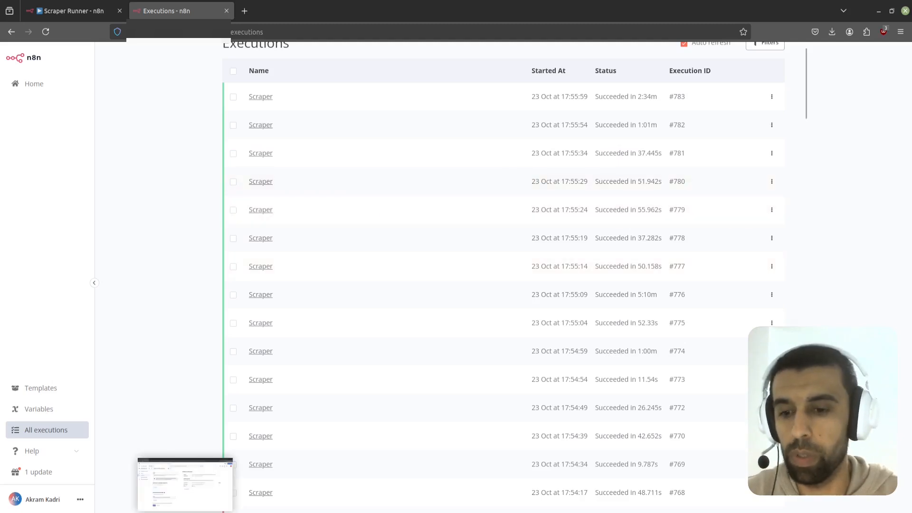
{"action": "left_click", "coordinate": [185, 512]}
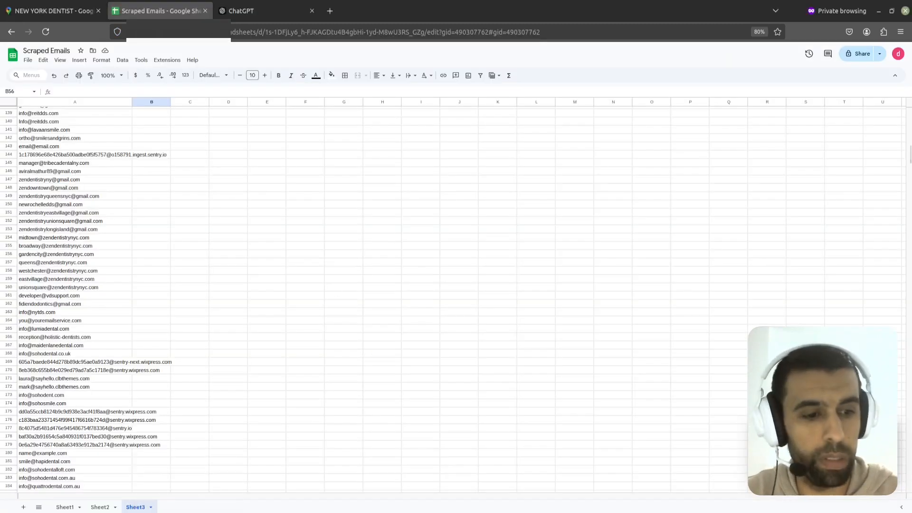
{"action": "left_click_drag", "start_coordinate": [910, 160], "coordinate": [908, 445]}
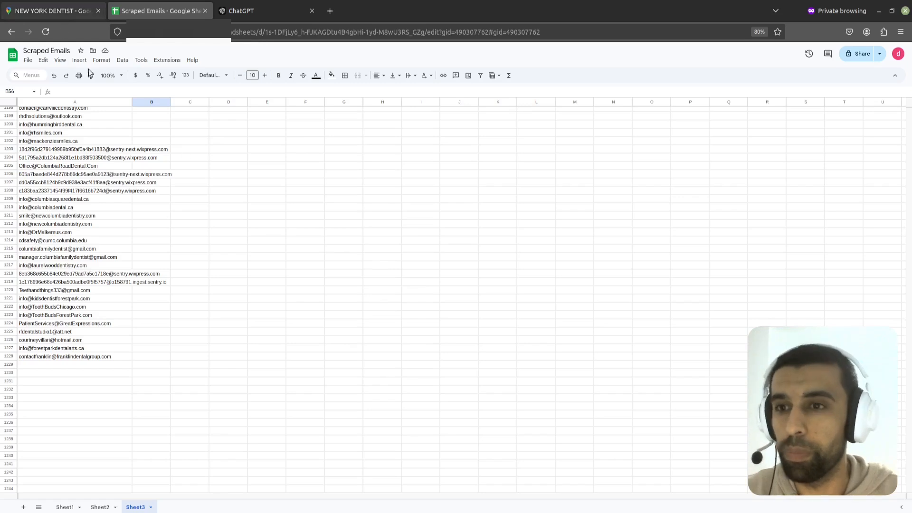
{"action": "scroll", "coordinate": [105, 212], "scroll_direction": "up", "scroll_amount": 3}
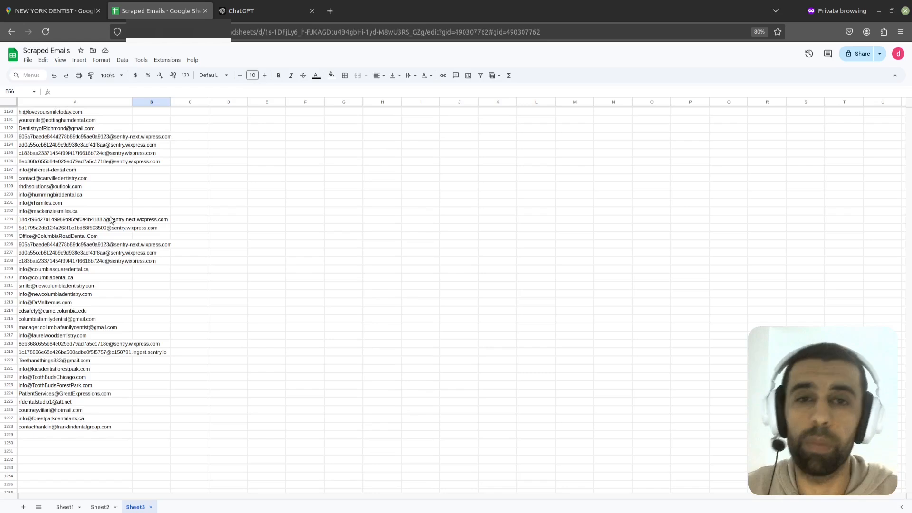
Step: Copy the upper+east+side+dentist search term from the Google Maps results URL
{"action": "left_click", "coordinate": [59, 13]}
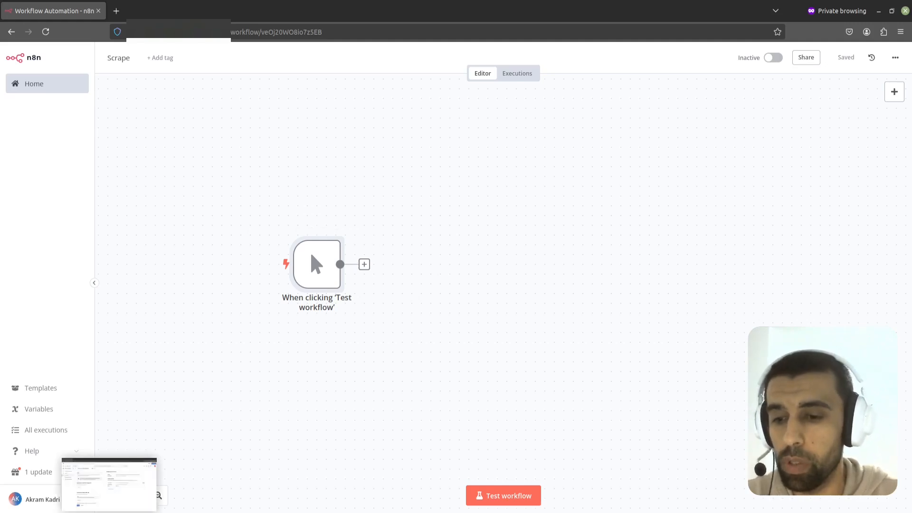
{"action": "left_click", "coordinate": [151, 476]}
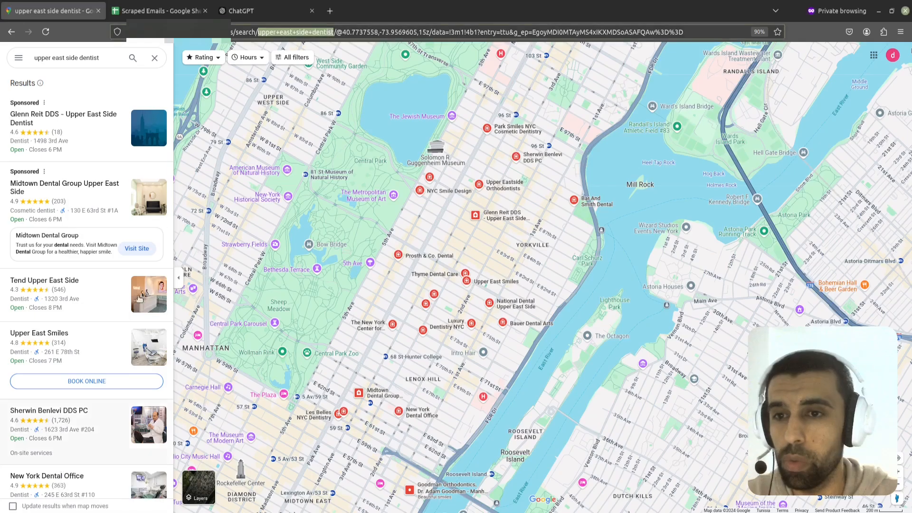
{"action": "left_click_drag", "start_coordinate": [104, 60], "coordinate": [27, 62]}
{"action": "left_click", "coordinate": [108, 57]}
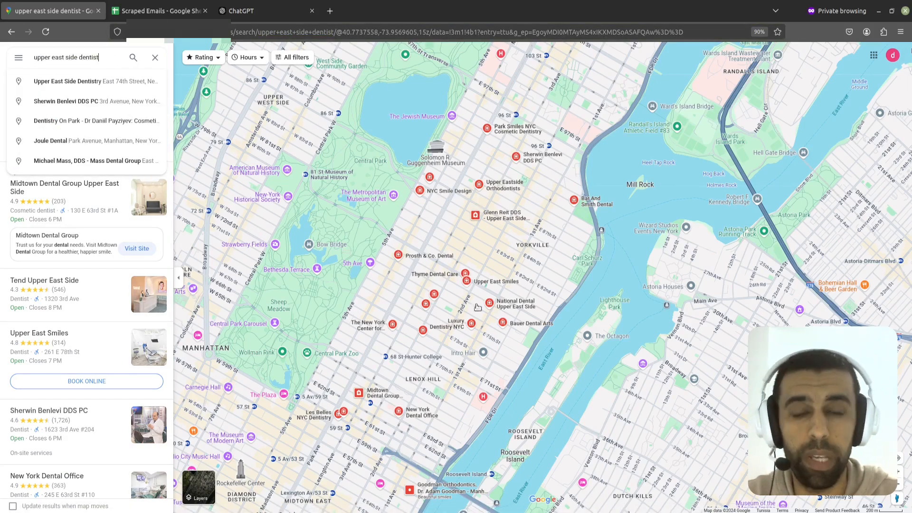
{"action": "left_click_drag", "start_coordinate": [683, 33], "coordinate": [335, 33]}
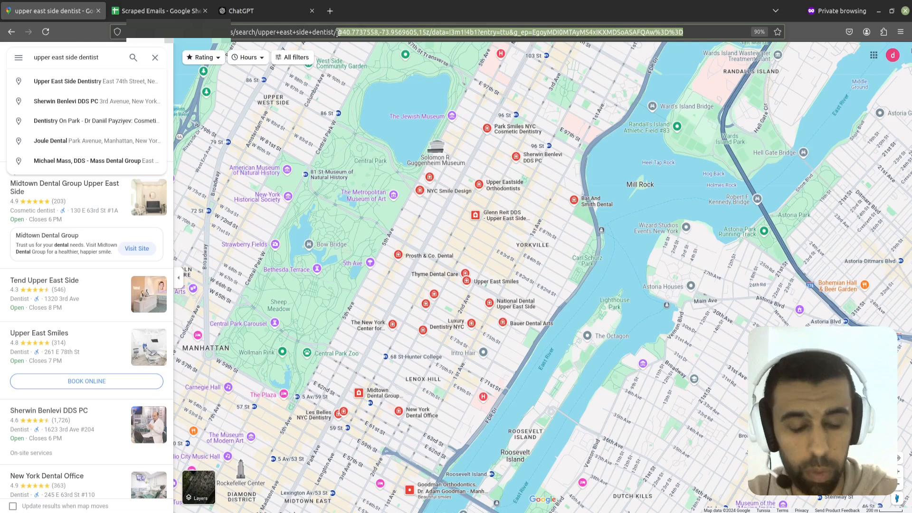
{"action": "key", "text": "BackSpace"}
{"action": "key", "text": "Return"}
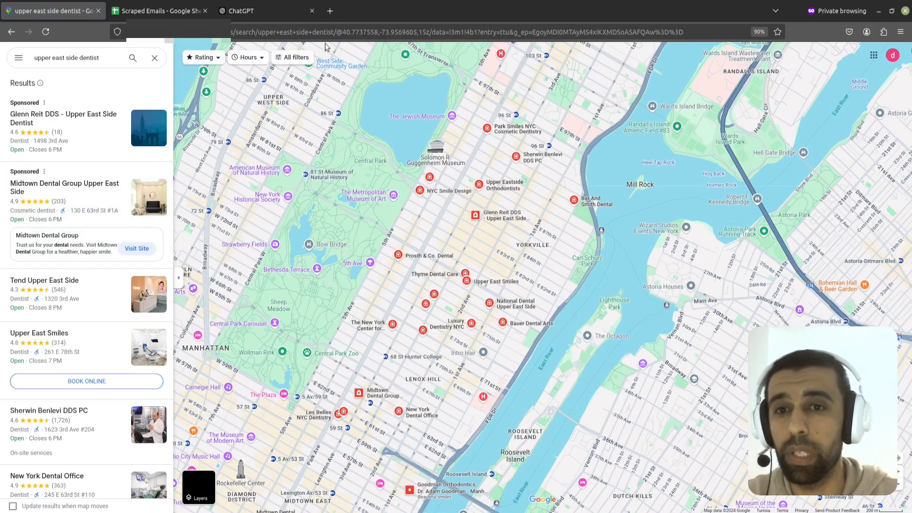
{"action": "left_click_drag", "start_coordinate": [335, 32], "coordinate": [257, 31]}
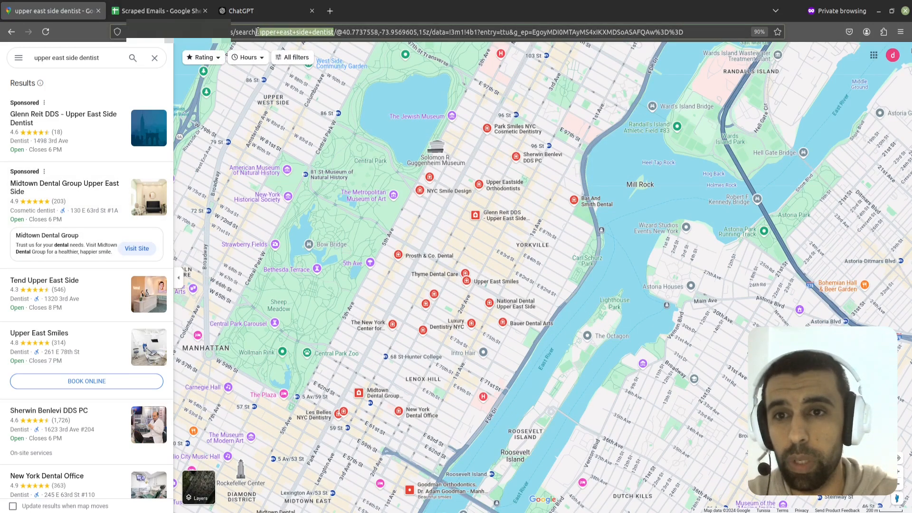
{"action": "right_click", "coordinate": [282, 32]}
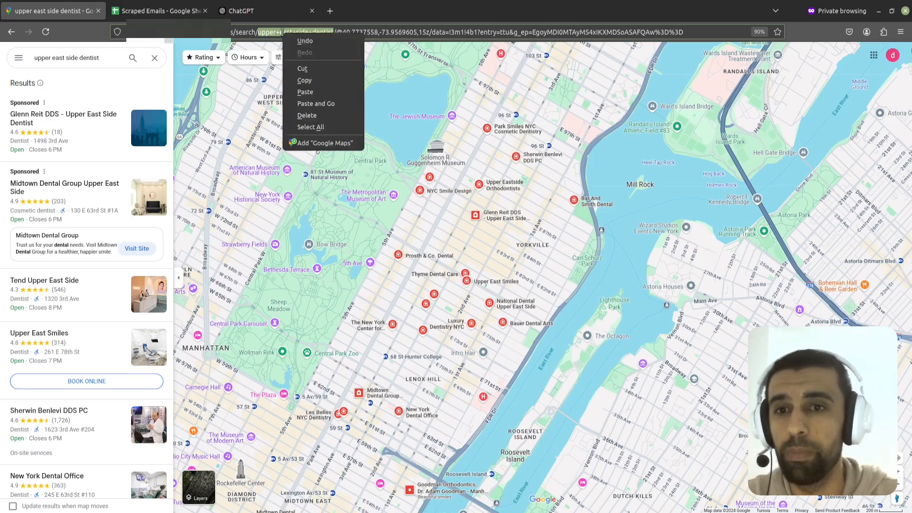
{"action": "left_click", "coordinate": [313, 81]}
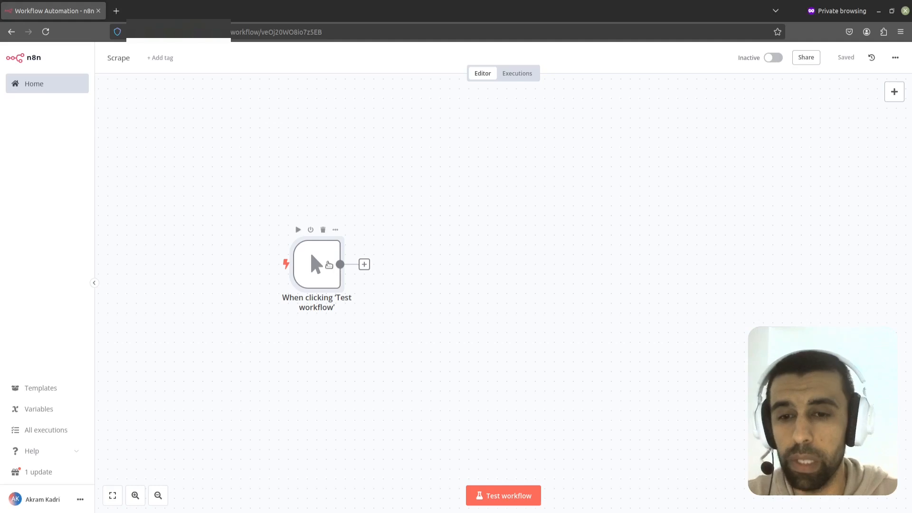
Step: Open the manual trigger node's mock output editor and delete the second sample item
{"action": "double_click", "coordinate": [328, 264]}
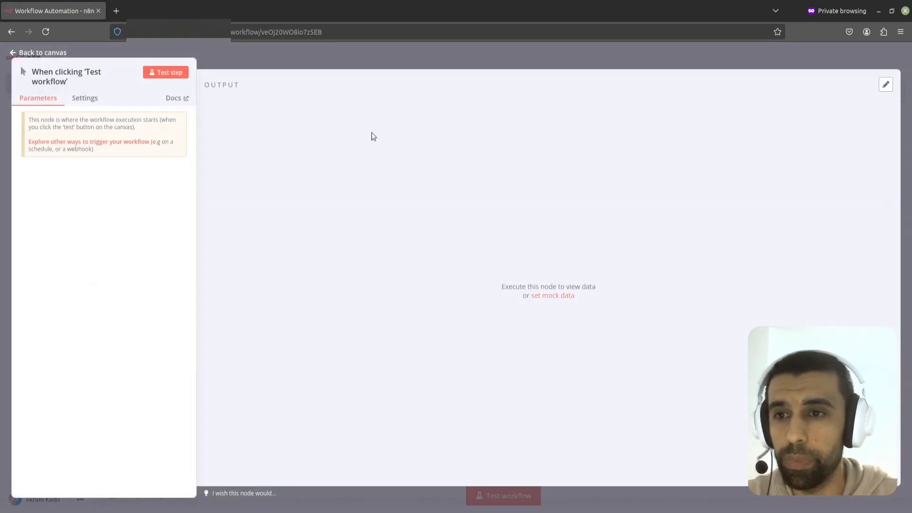
{"action": "left_click", "coordinate": [884, 86]}
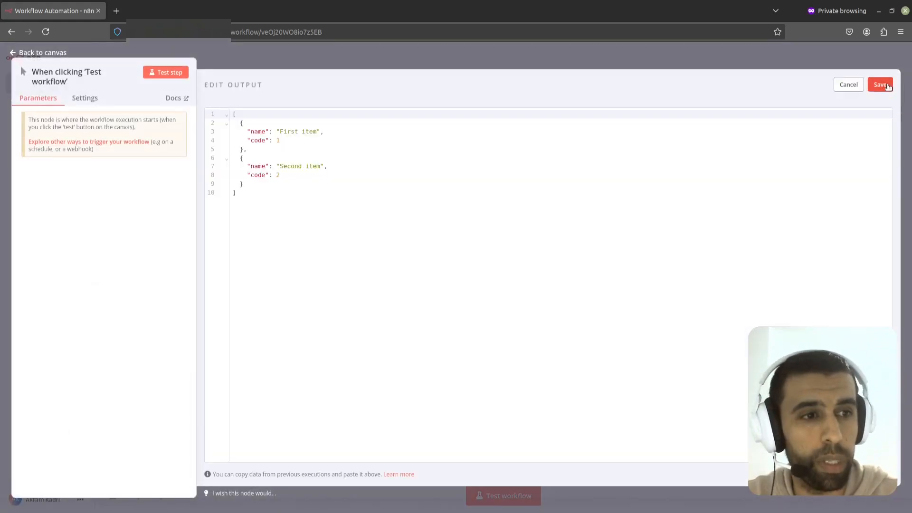
{"action": "left_click", "coordinate": [256, 208]}
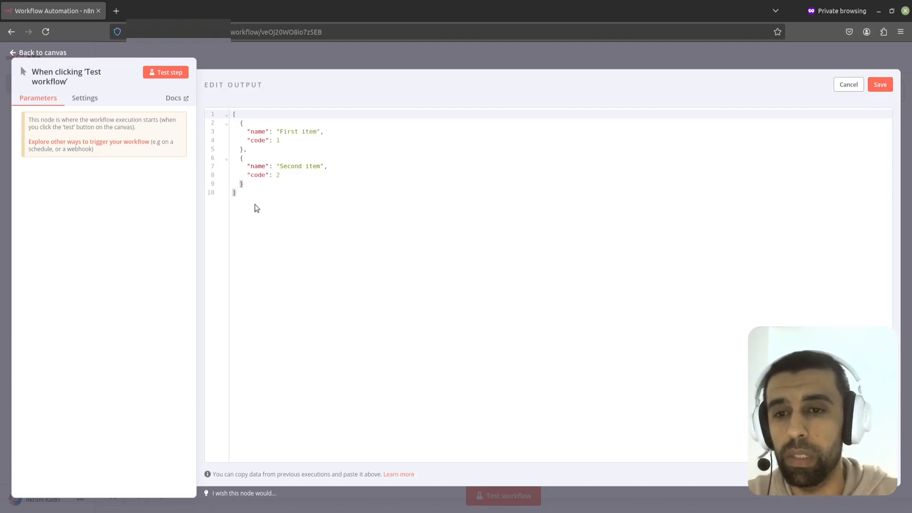
{"action": "mouse_move", "coordinate": [254, 207]}
{"action": "left_mouse_down"}
{"action": "mouse_move", "coordinate": [233, 112]}
{"action": "mouse_move", "coordinate": [258, 211]}
{"action": "left_mouse_up"}
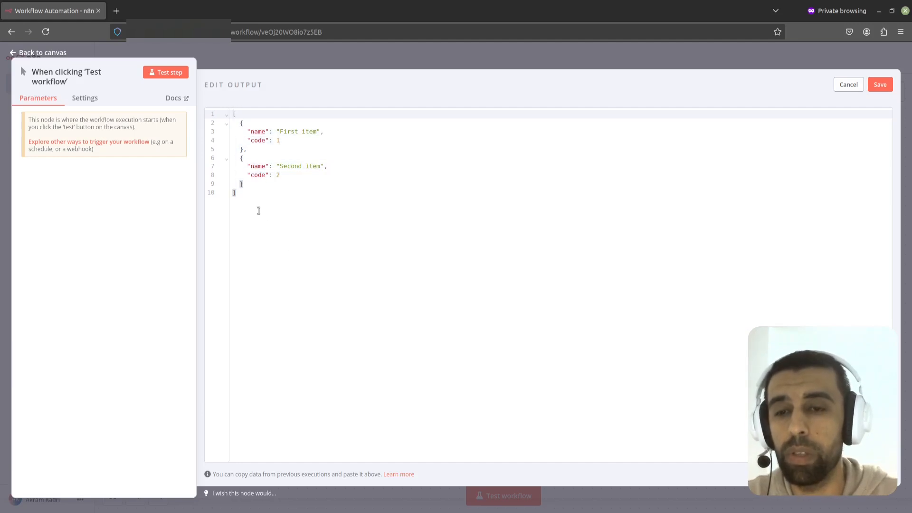
{"action": "left_click", "coordinate": [265, 187]}
{"action": "left_click_drag", "start_coordinate": [252, 184], "coordinate": [215, 162]}
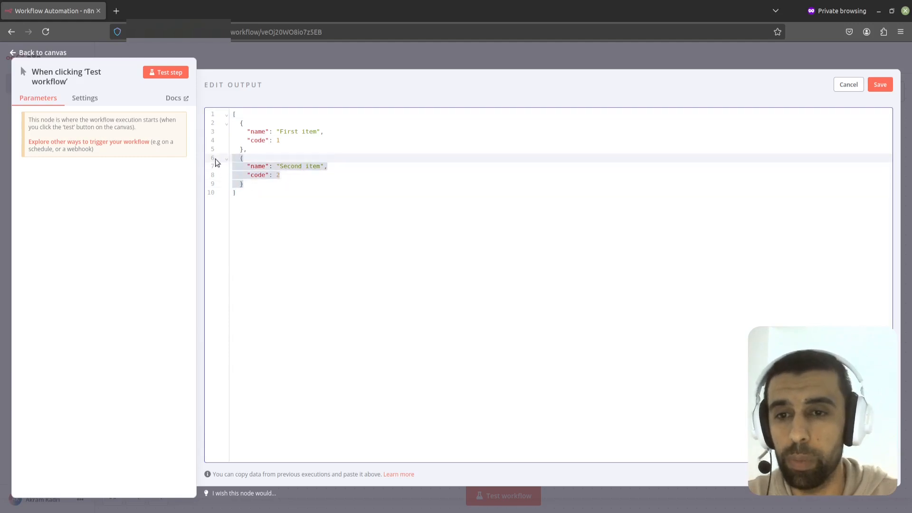
{"action": "key", "text": "BackSpace"}
{"action": "key", "text": "BackSpace"}
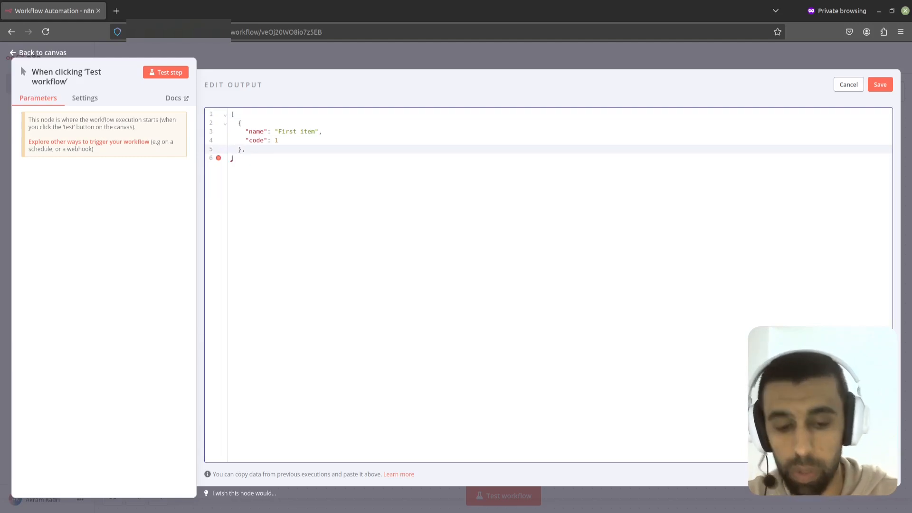
{"action": "key", "text": "BackSpace"}
Step: Replace the first item's fields with a single "query" key set to "upper+east+side+dentist"
{"action": "left_click", "coordinate": [305, 132]}
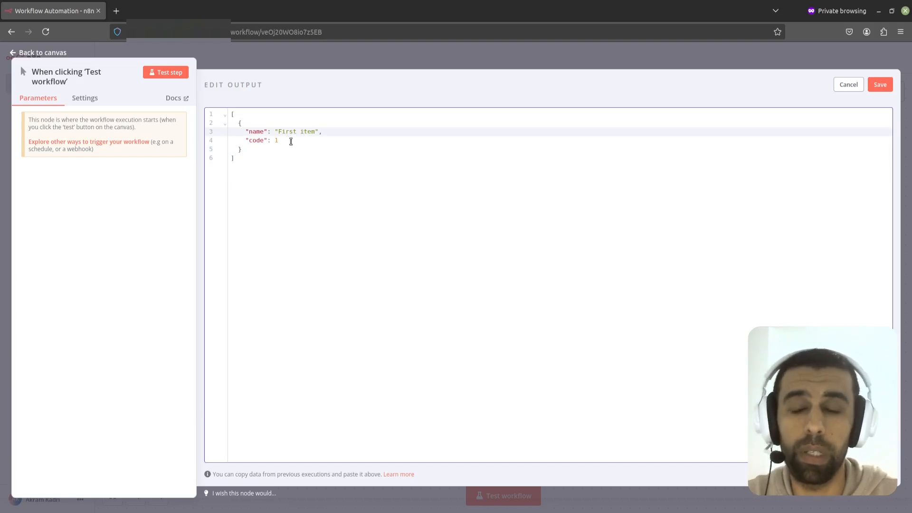
{"action": "left_click_drag", "start_coordinate": [284, 141], "coordinate": [212, 141]}
{"action": "key", "text": "BackSpace"}
{"action": "key", "text": "BackSpace"}
{"action": "double_click", "coordinate": [258, 132]}
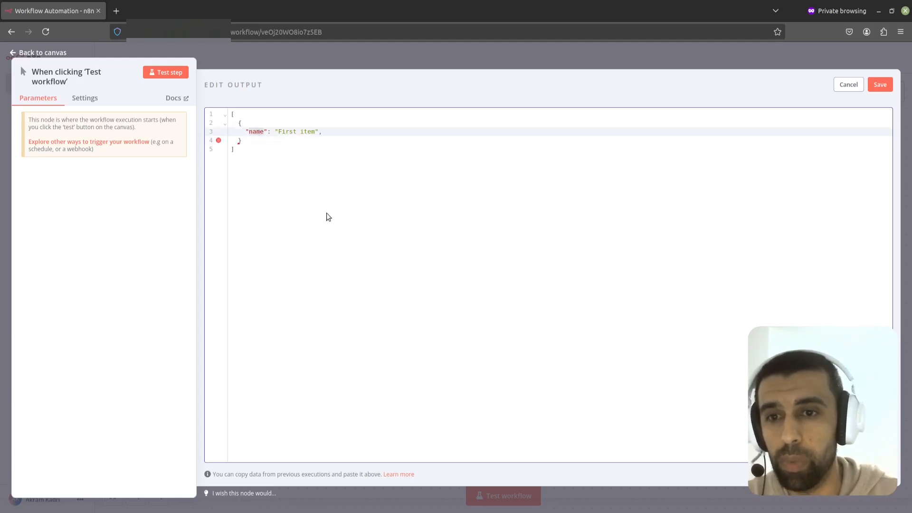
{"action": "type", "text": "query"}
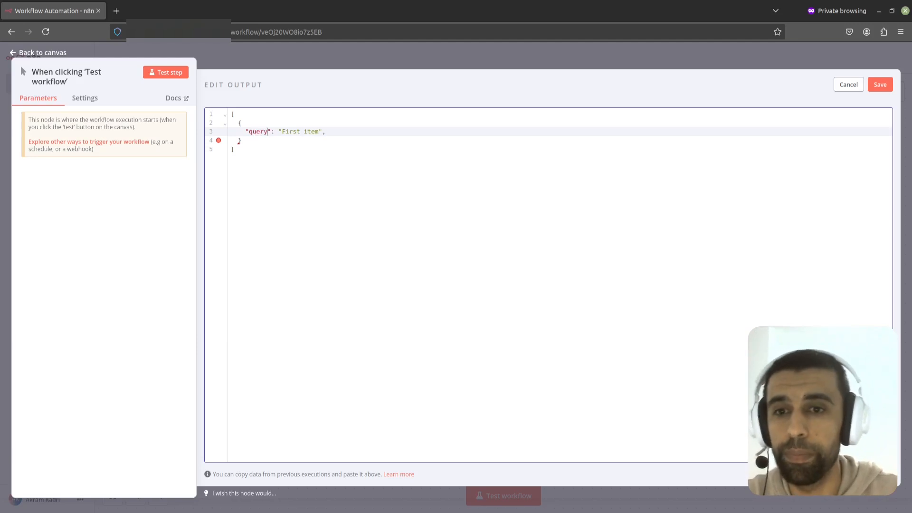
{"action": "left_click_drag", "start_coordinate": [353, 215], "coordinate": [287, 133]}
{"action": "left_click", "coordinate": [318, 130]}
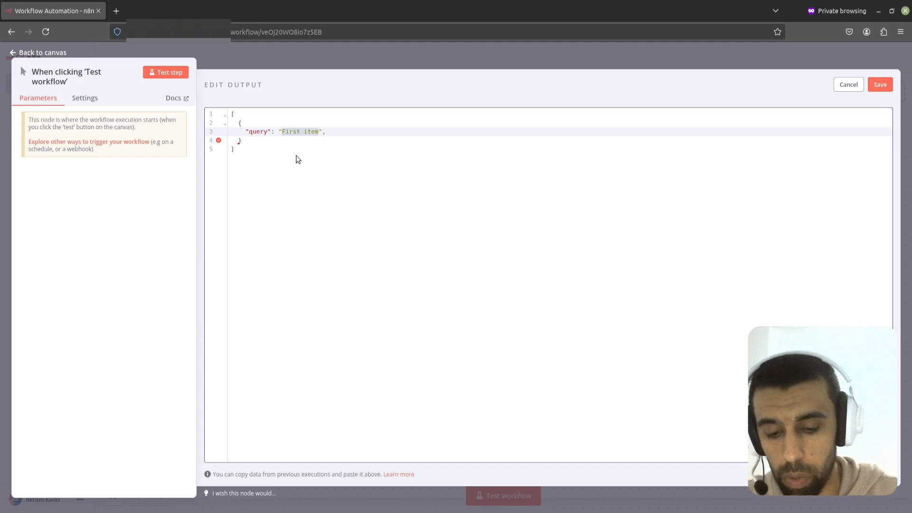
{"action": "key", "text": "ctrl+v"}
Step: Remove the trailing comma after the query value and save the mock output
{"action": "left_click", "coordinate": [248, 143]}
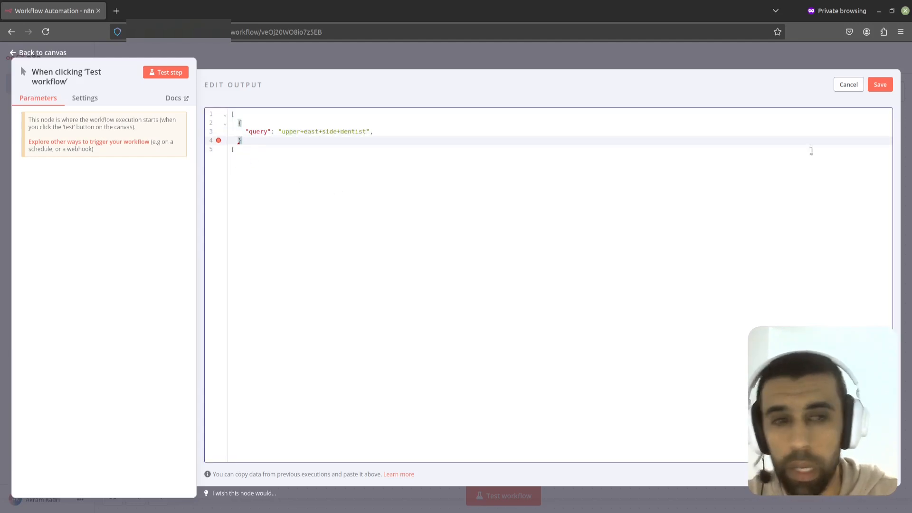
{"action": "left_click", "coordinate": [881, 86]}
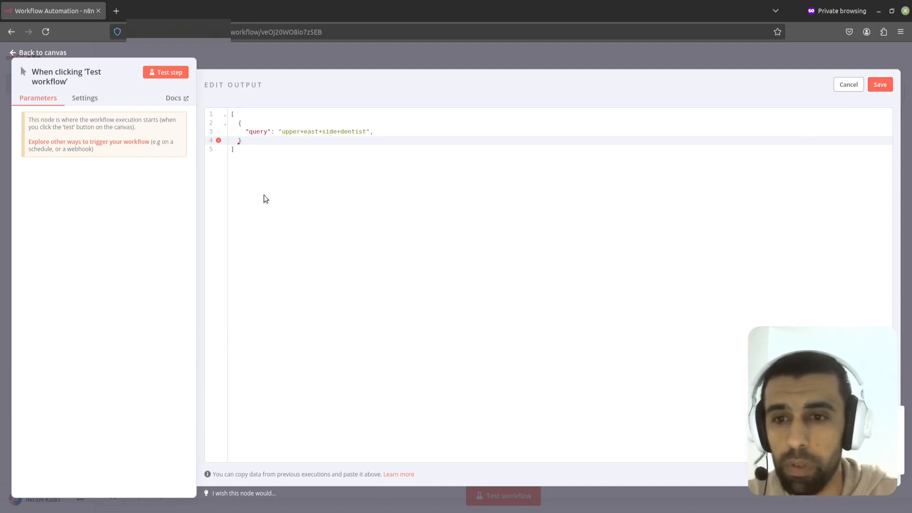
{"action": "left_click", "coordinate": [240, 142]}
{"action": "left_click", "coordinate": [243, 151]}
{"action": "left_click", "coordinate": [248, 121]}
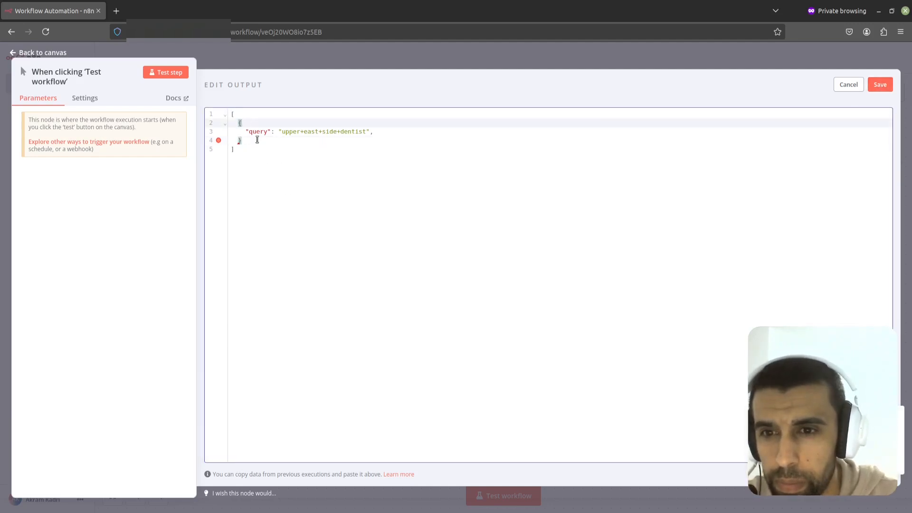
{"action": "left_click", "coordinate": [389, 133]}
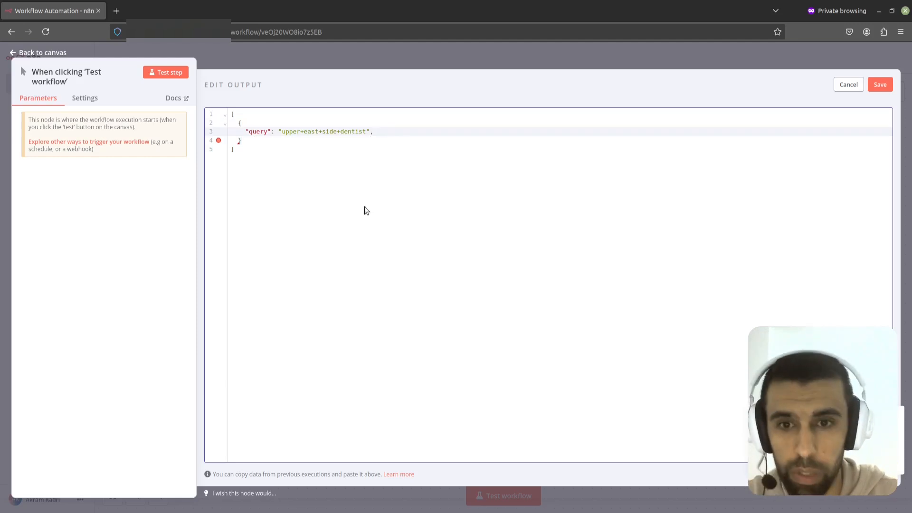
{"action": "left_click", "coordinate": [268, 141]}
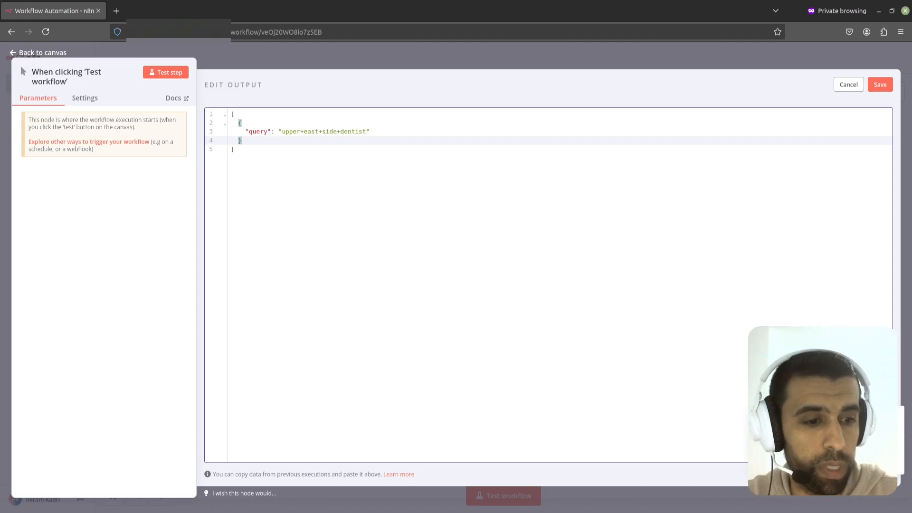
{"action": "left_click", "coordinate": [880, 84]}
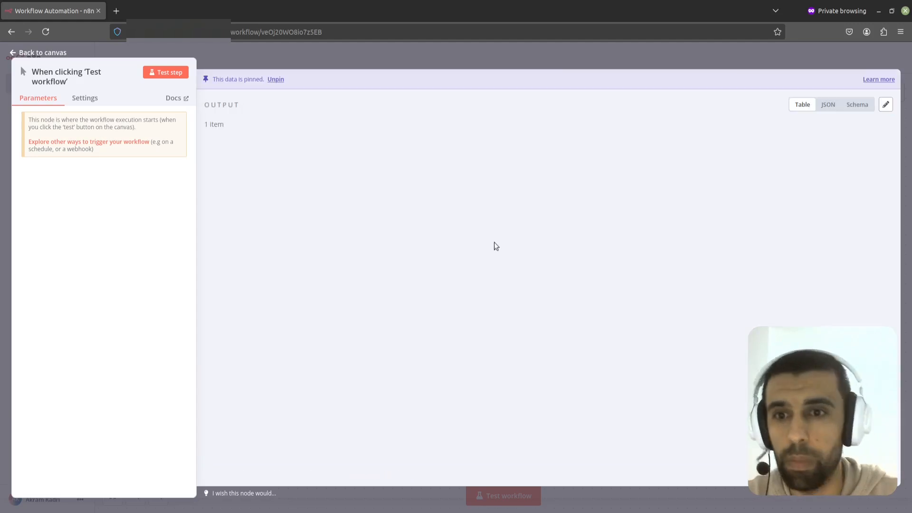
Step: Return to the canvas and add an HTTP Request node after the manual trigger
{"action": "left_click", "coordinate": [677, 62]}
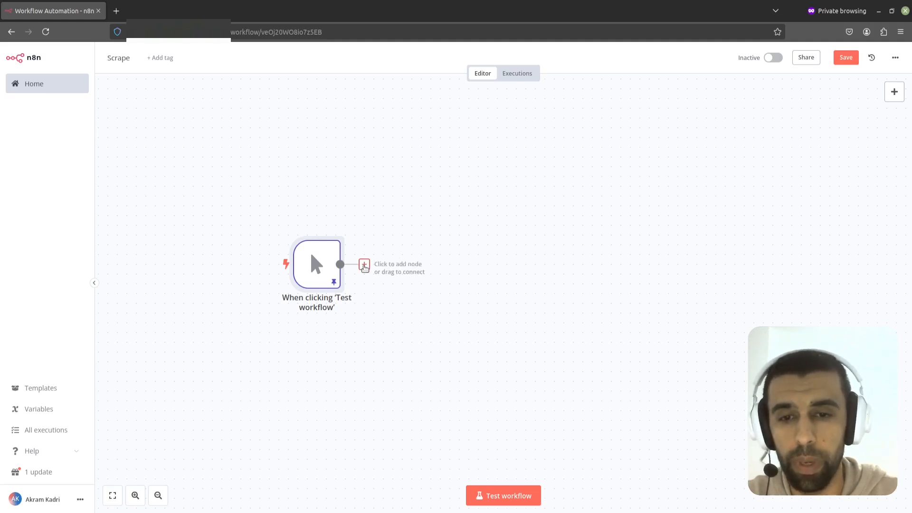
{"action": "left_click", "coordinate": [365, 264]}
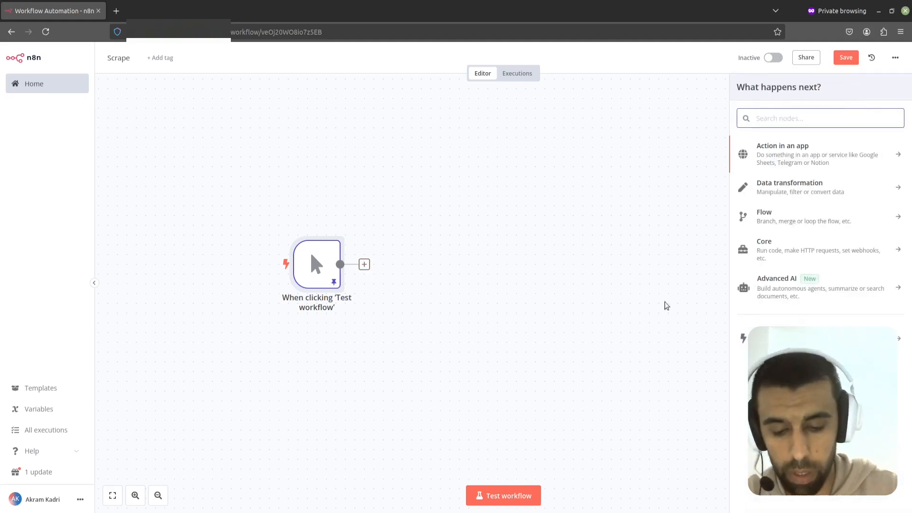
{"action": "type", "text": "http"}
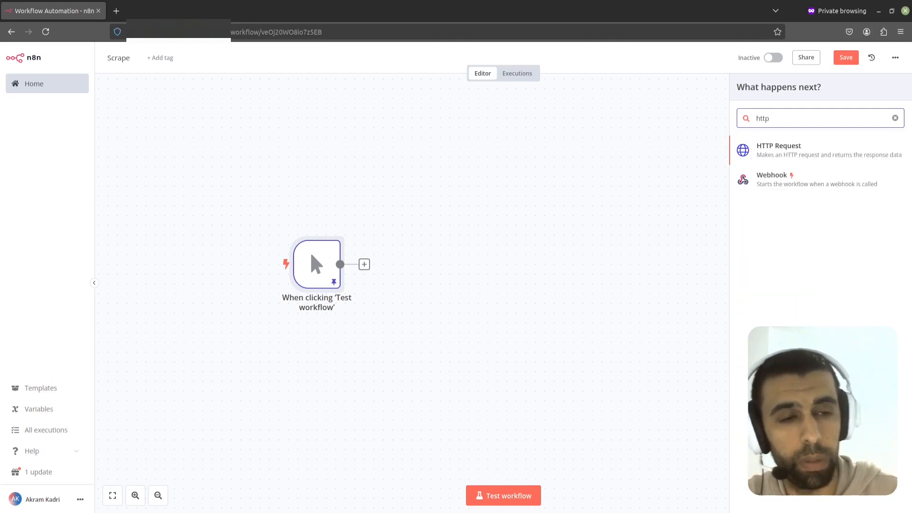
{"action": "left_click", "coordinate": [806, 162]}
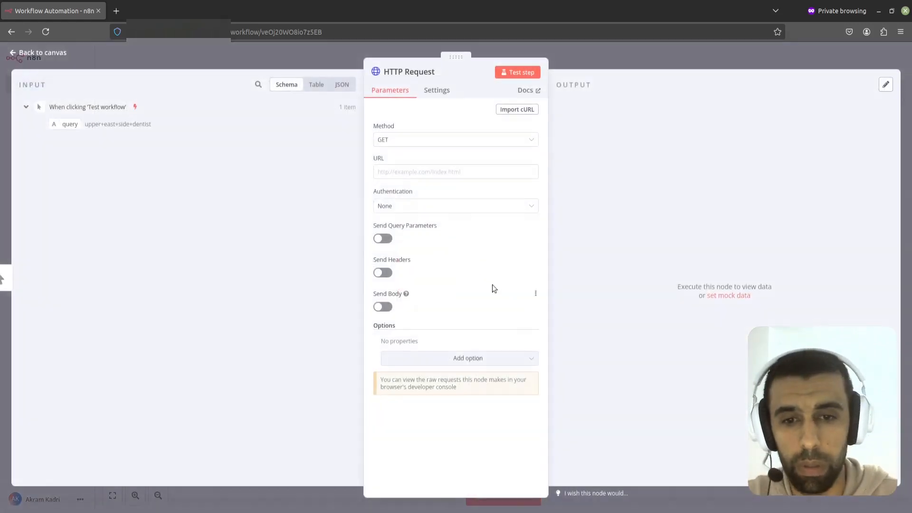
{"action": "key", "text": "alt+Tab"}
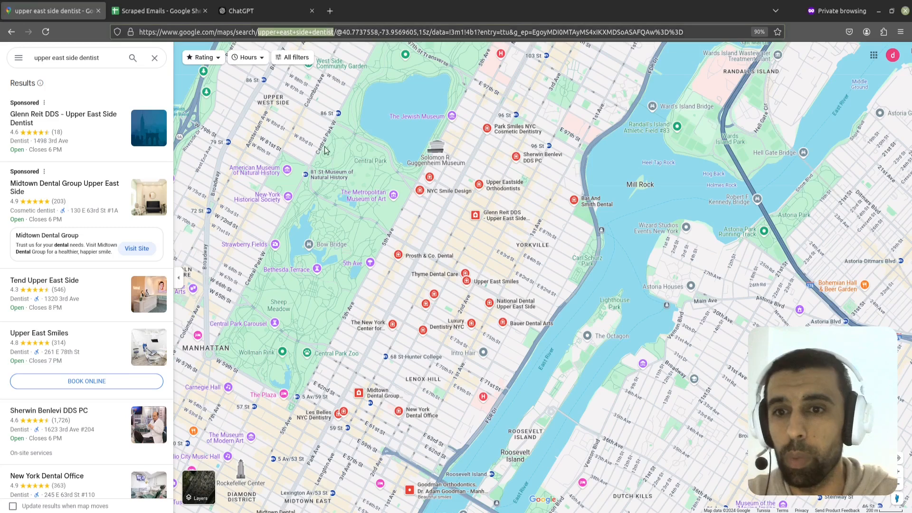
{"action": "left_click", "coordinate": [246, 32]}
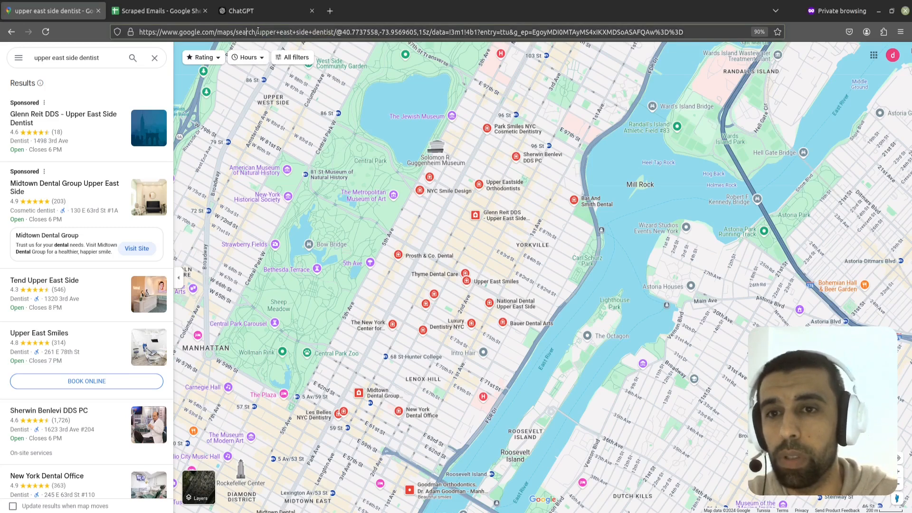
{"action": "left_click_drag", "start_coordinate": [257, 32], "coordinate": [137, 37]}
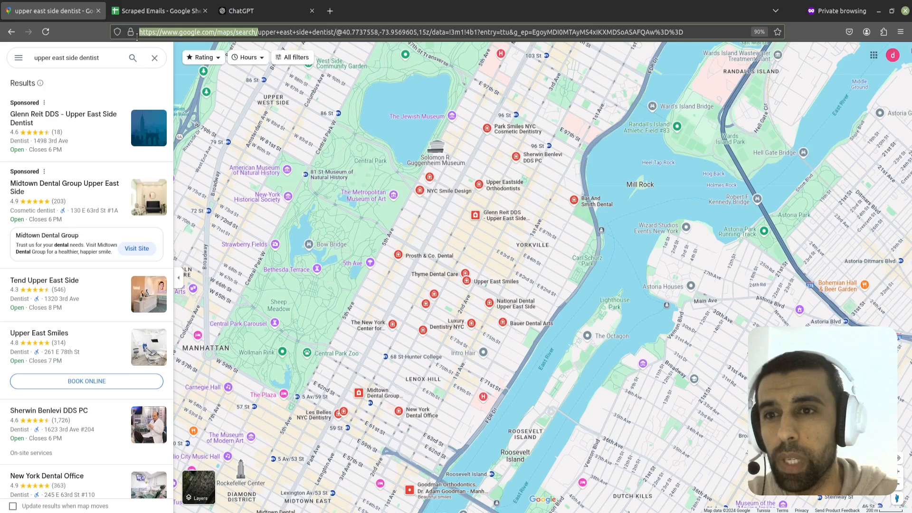
{"action": "right_click", "coordinate": [219, 35]}
{"action": "left_click", "coordinate": [273, 82]}
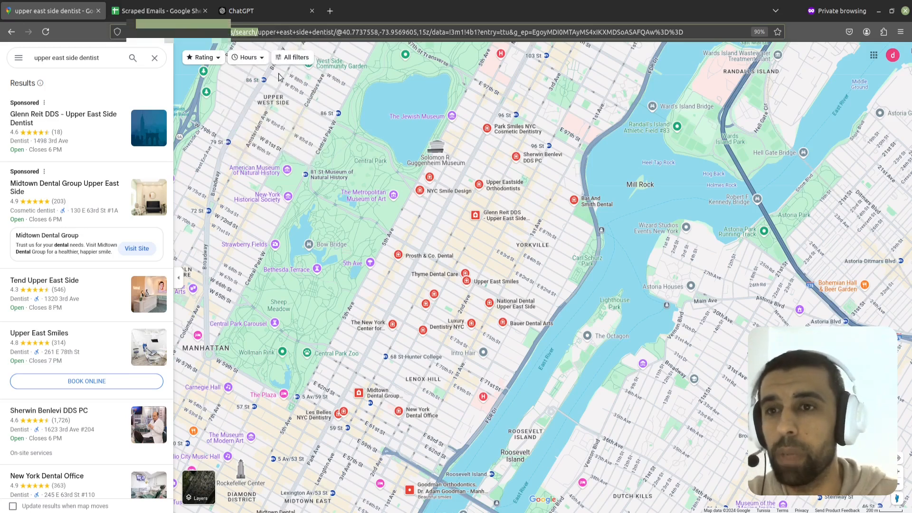
{"action": "key", "text": "alt+Tab"}
{"action": "left_click", "coordinate": [409, 172]}
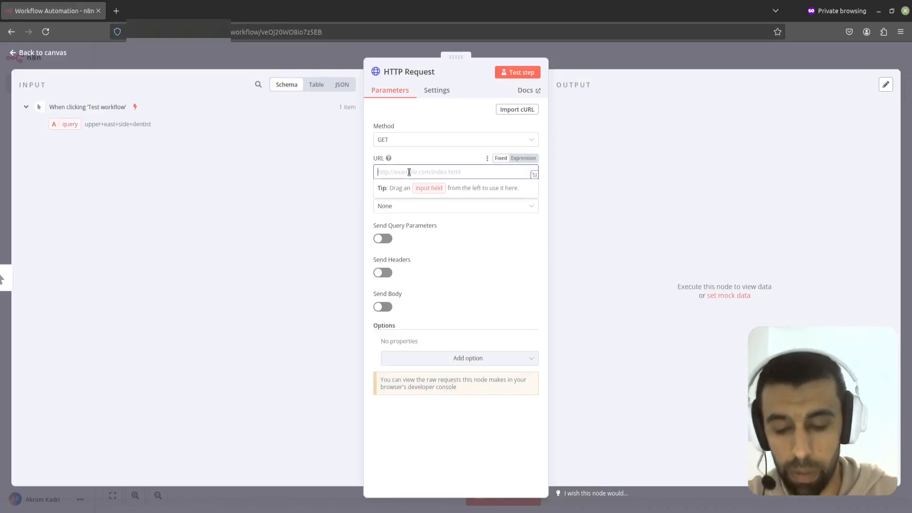
{"action": "key", "text": "ctrl+v"}
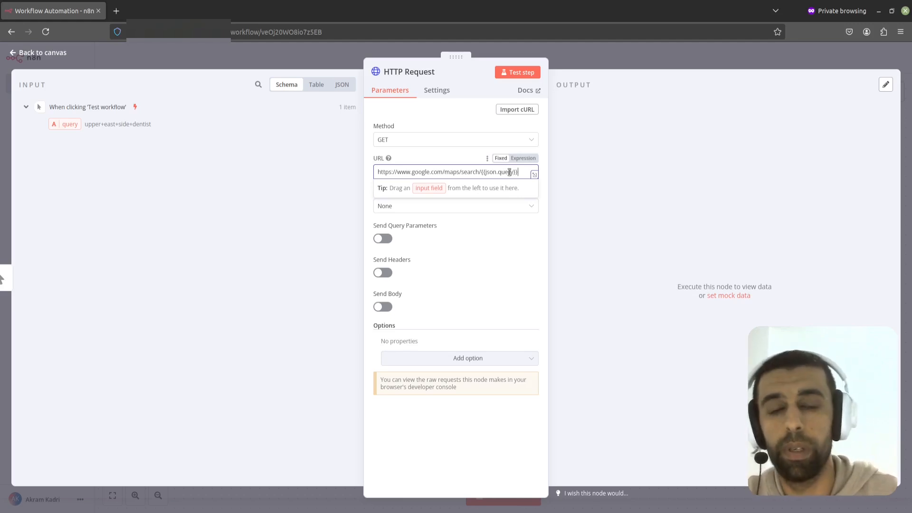
{"action": "left_click_drag", "start_coordinate": [521, 171], "coordinate": [482, 172]}
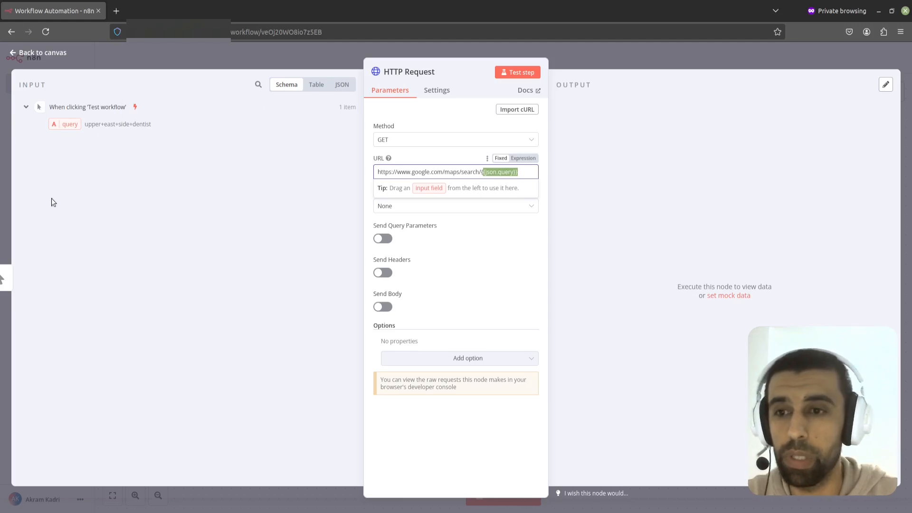
{"action": "key", "text": "alt+Tab"}
{"action": "key", "text": "alt+Tab"}
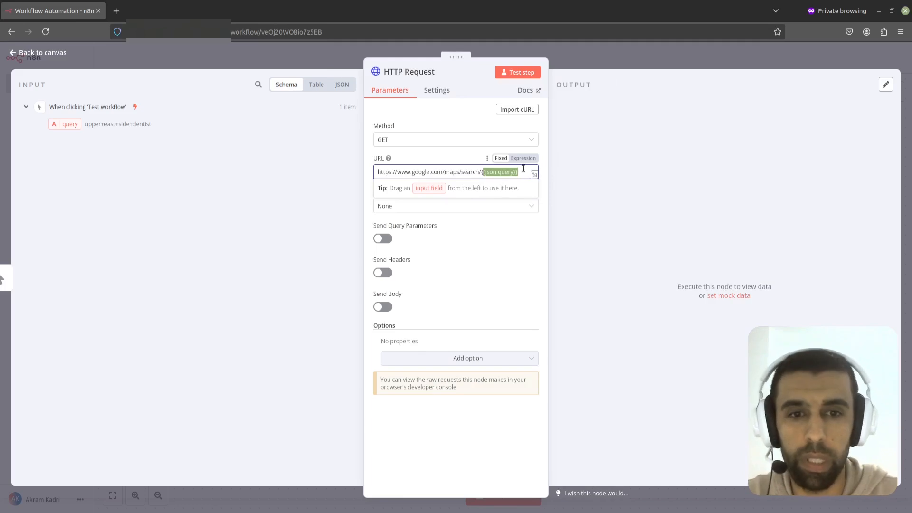
{"action": "left_click", "coordinate": [519, 74]}
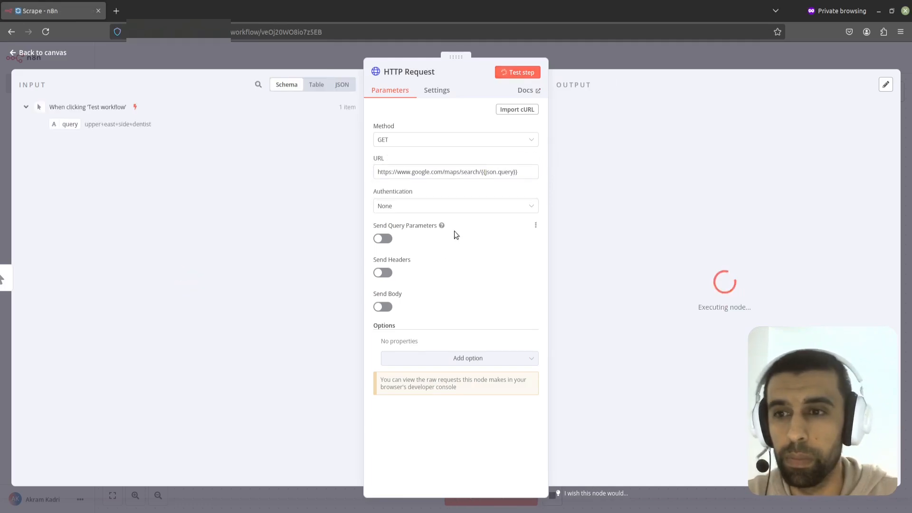
Step: Examine the HTTP Request's HTML output and the input item's query in JSON view
{"action": "scroll", "coordinate": [641, 225], "scroll_direction": "down", "scroll_amount": 5}
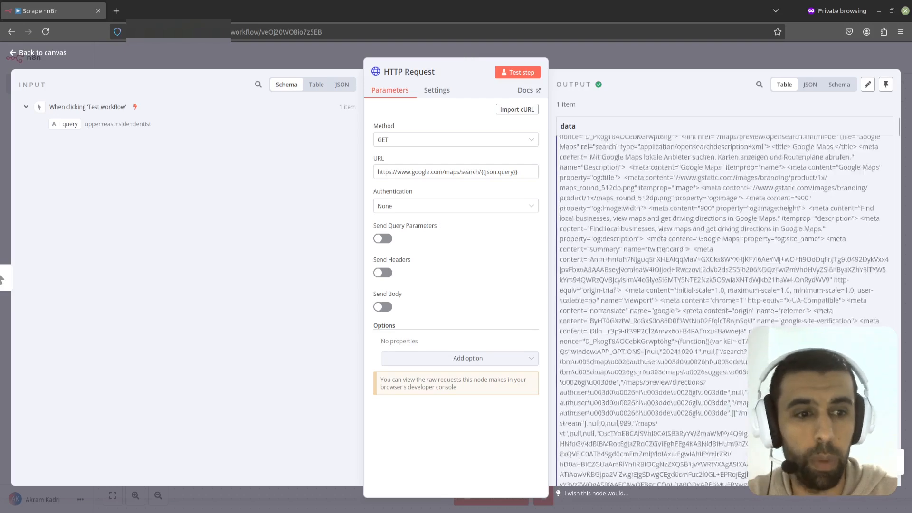
{"action": "left_click_drag", "start_coordinate": [899, 130], "coordinate": [874, 148]}
{"action": "key", "text": "alt+Tab"}
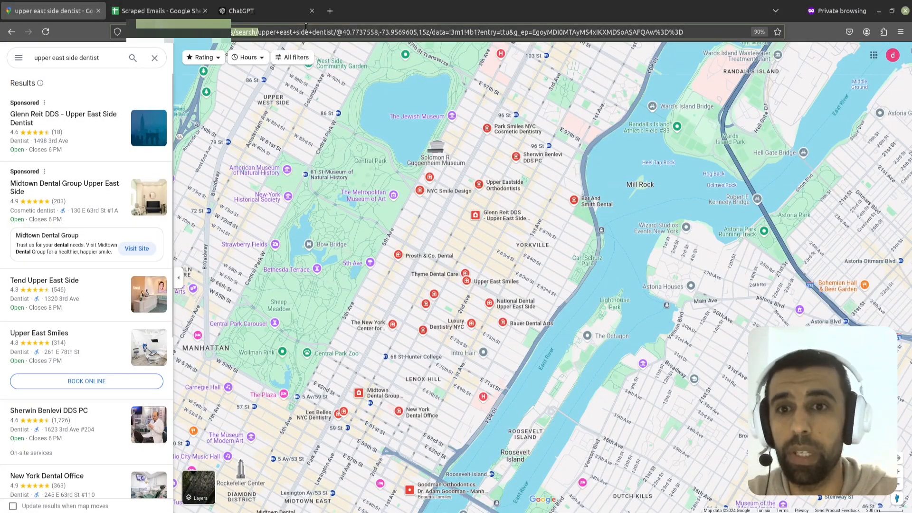
{"action": "key", "text": "alt+Tab"}
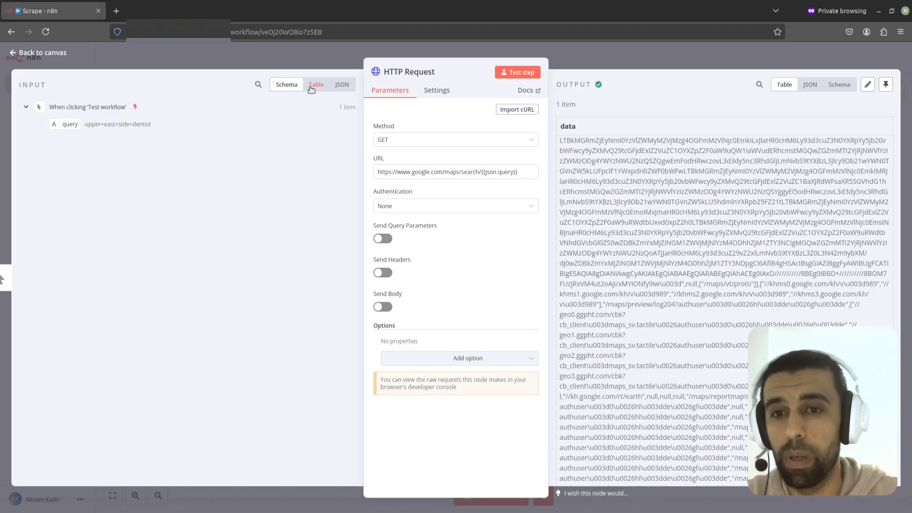
{"action": "left_click", "coordinate": [348, 84]}
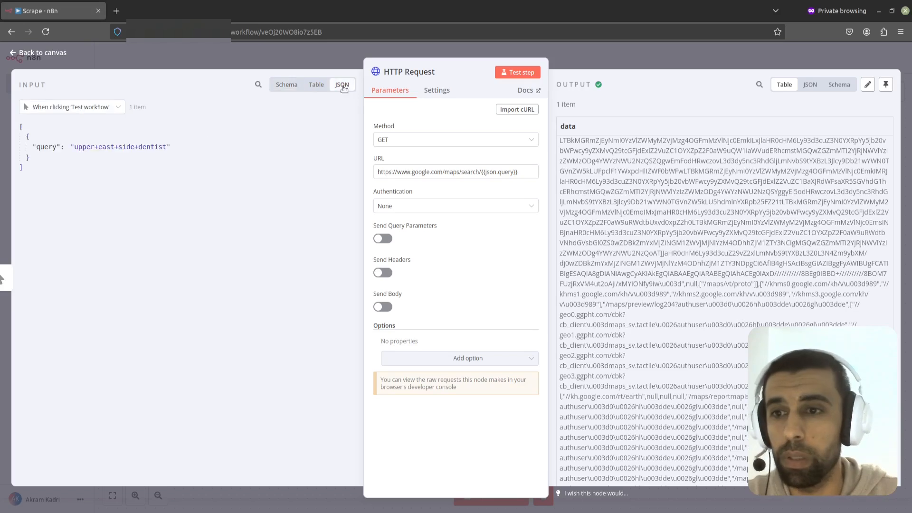
{"action": "left_click_drag", "start_coordinate": [32, 158], "coordinate": [27, 141]}
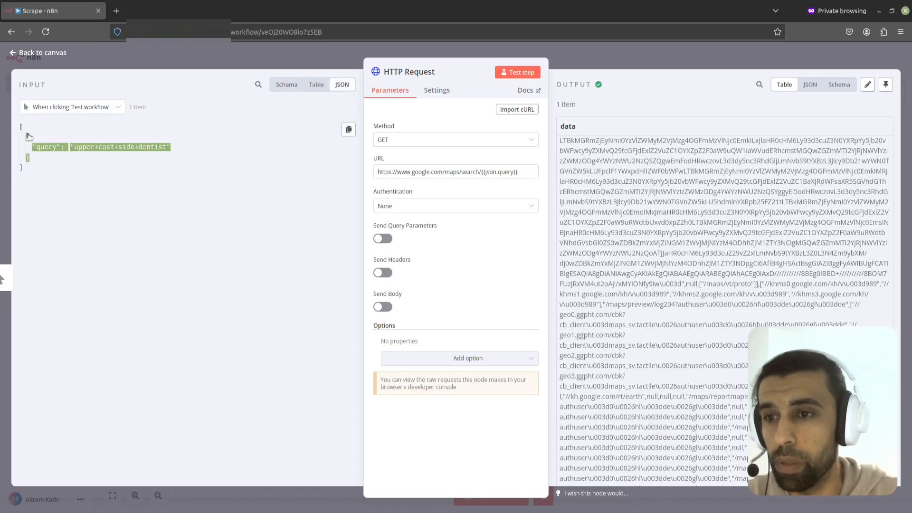
{"action": "left_click", "coordinate": [26, 124]}
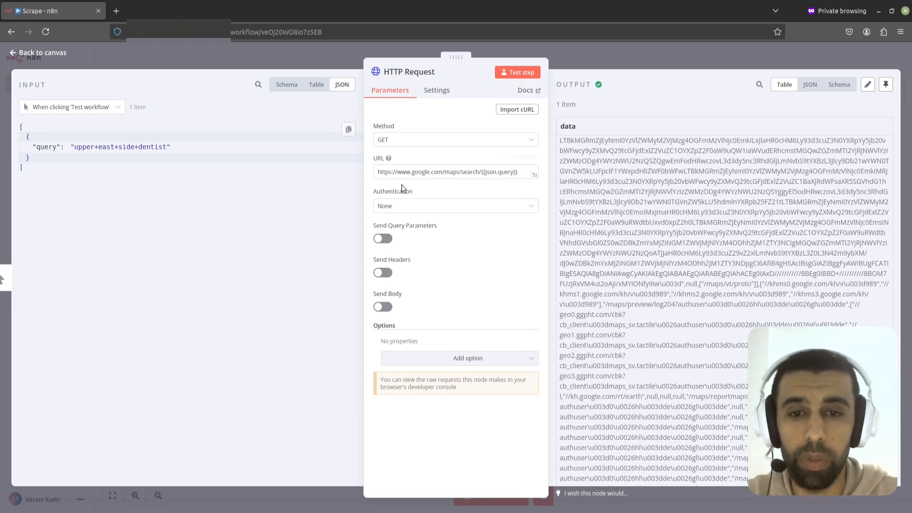
Step: Compare the URL's query expression with the query field in the input JSON
{"action": "left_click", "coordinate": [486, 172]}
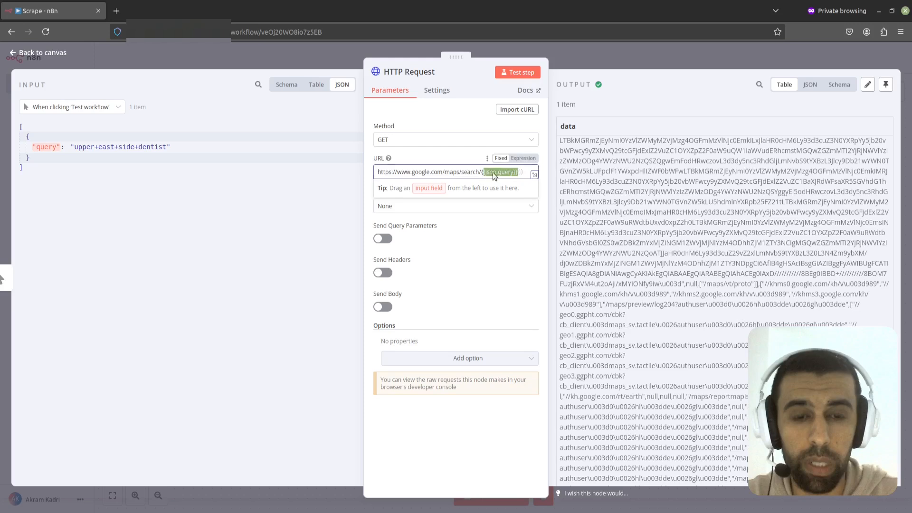
{"action": "left_click", "coordinate": [50, 149]}
{"action": "left_click_drag", "start_coordinate": [55, 148], "coordinate": [143, 155]}
{"action": "left_click_drag", "start_coordinate": [33, 158], "coordinate": [28, 138]}
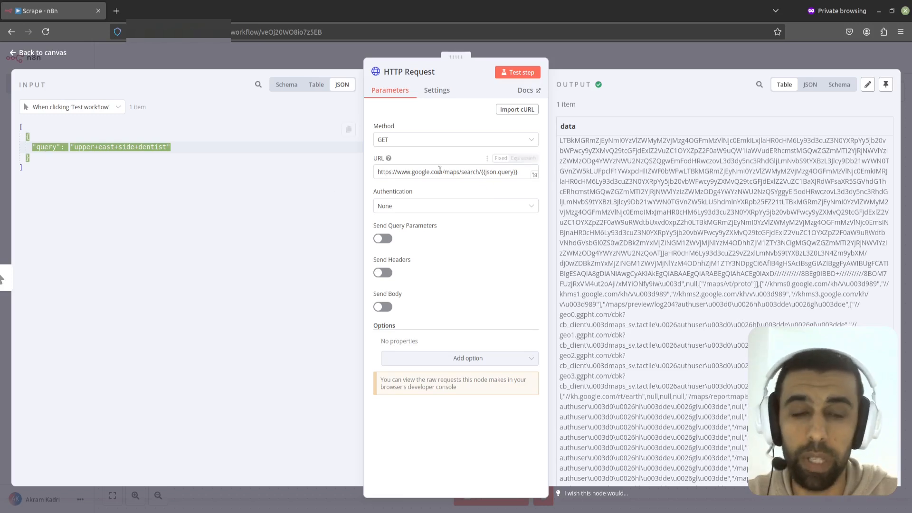
{"action": "left_click", "coordinate": [55, 173]}
{"action": "left_click", "coordinate": [511, 173]}
{"action": "left_click_drag", "start_coordinate": [512, 174], "coordinate": [481, 174]}
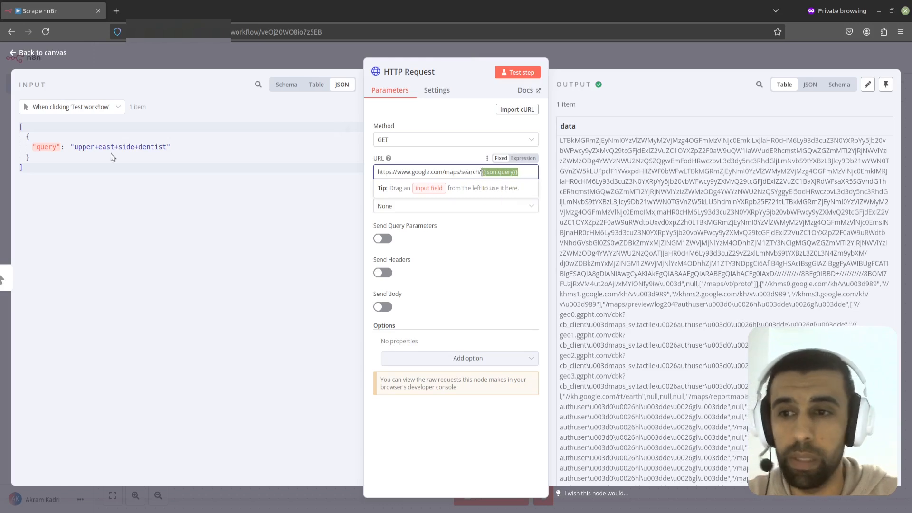
{"action": "left_click_drag", "start_coordinate": [167, 147], "coordinate": [78, 147]}
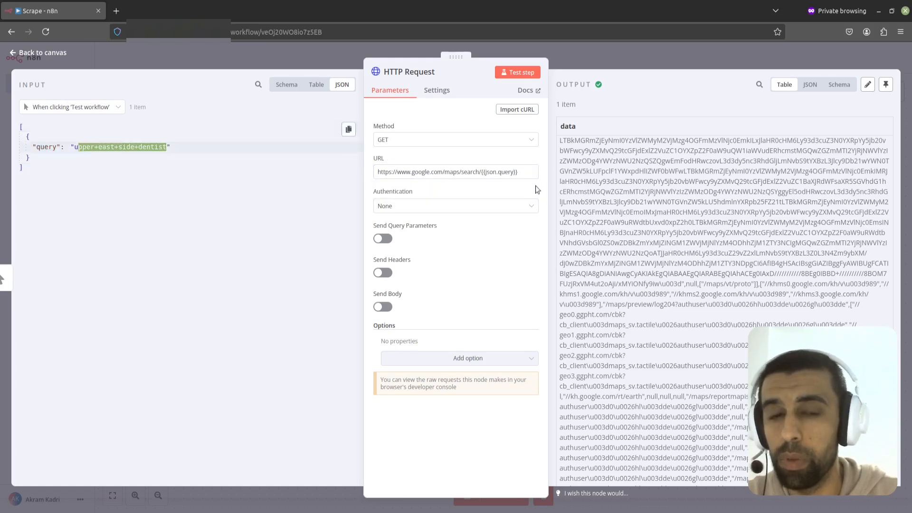
{"action": "left_click_drag", "start_coordinate": [520, 174], "coordinate": [485, 175]}
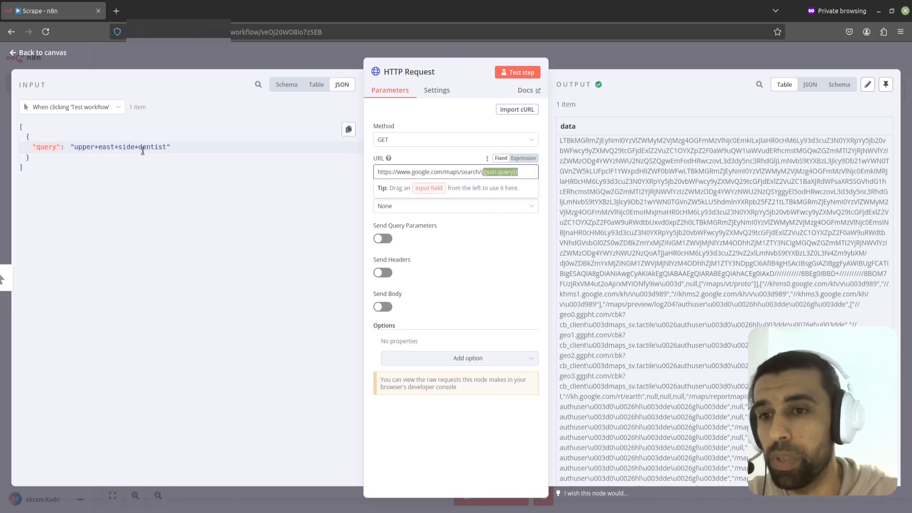
Step: Delete everything after the search term in the Google Maps address bar
{"action": "key", "text": "alt+Tab"}
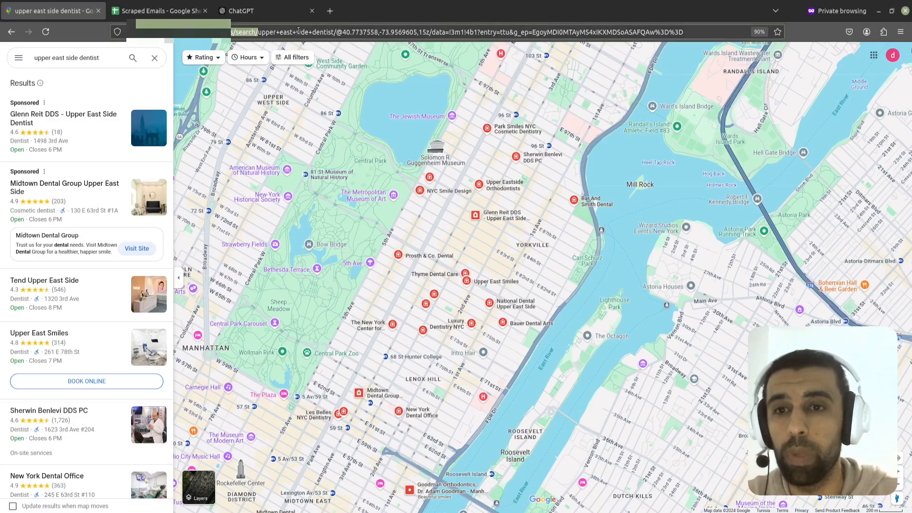
{"action": "left_click_drag", "start_coordinate": [714, 33], "coordinate": [336, 34]}
{"action": "key", "text": "BackSpace"}
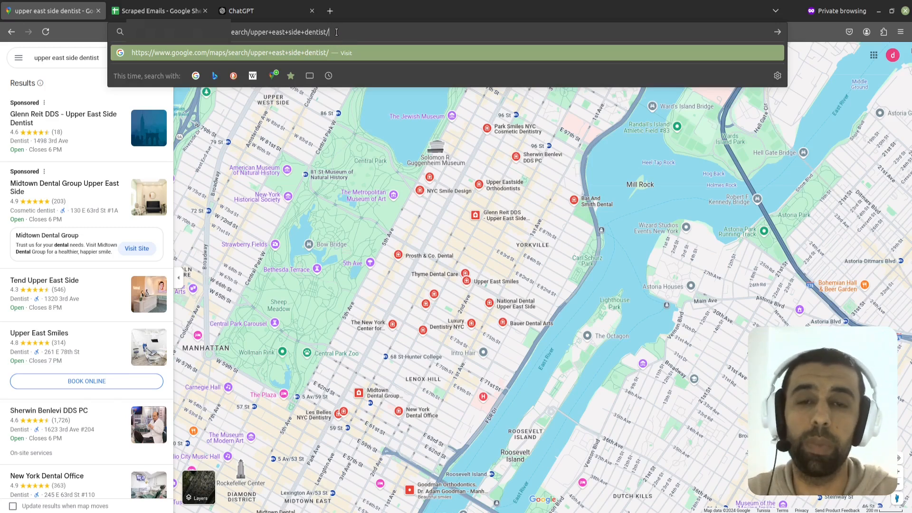
{"action": "key", "text": "ctrl+a"}
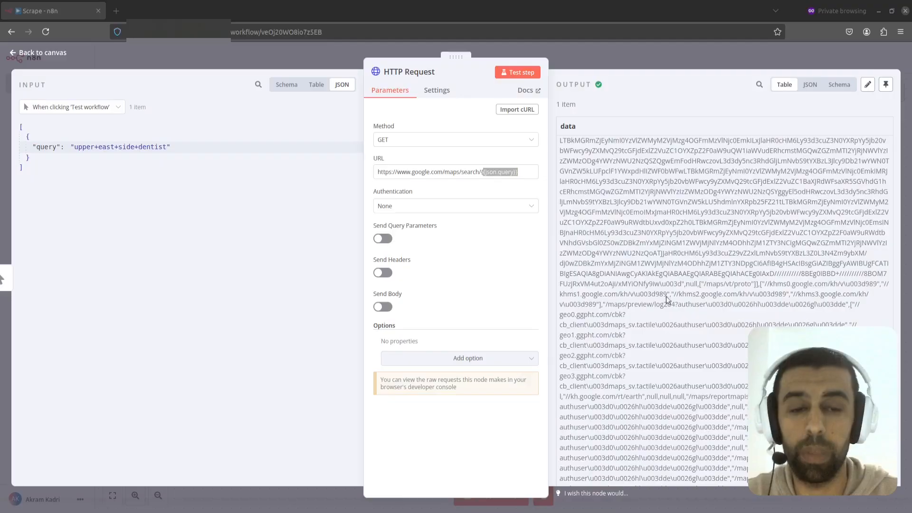
Step: Scroll through the HTTP Request's output data and return to the canvas
{"action": "left_click", "coordinate": [850, 174]}
{"action": "left_click_drag", "start_coordinate": [900, 151], "coordinate": [566, 146]}
{"action": "scroll", "coordinate": [651, 186], "scroll_direction": "down", "scroll_amount": 5}
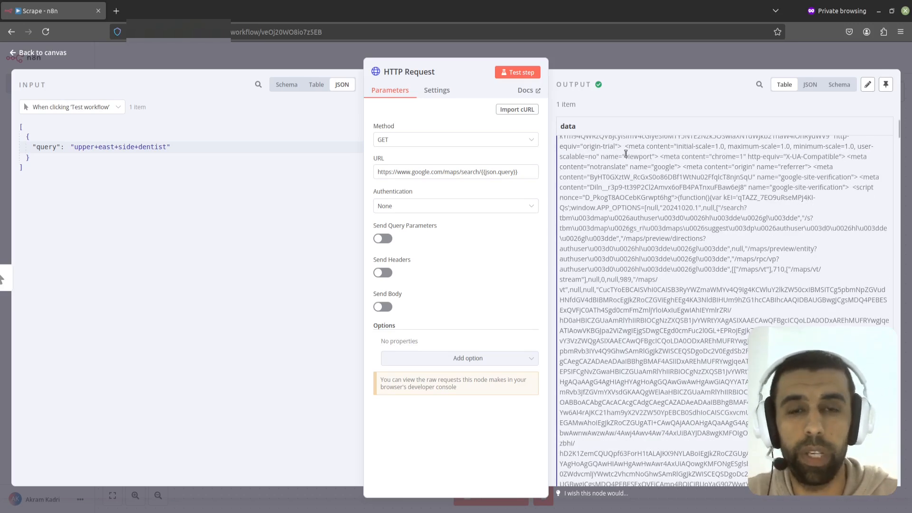
{"action": "left_click", "coordinate": [643, 62]}
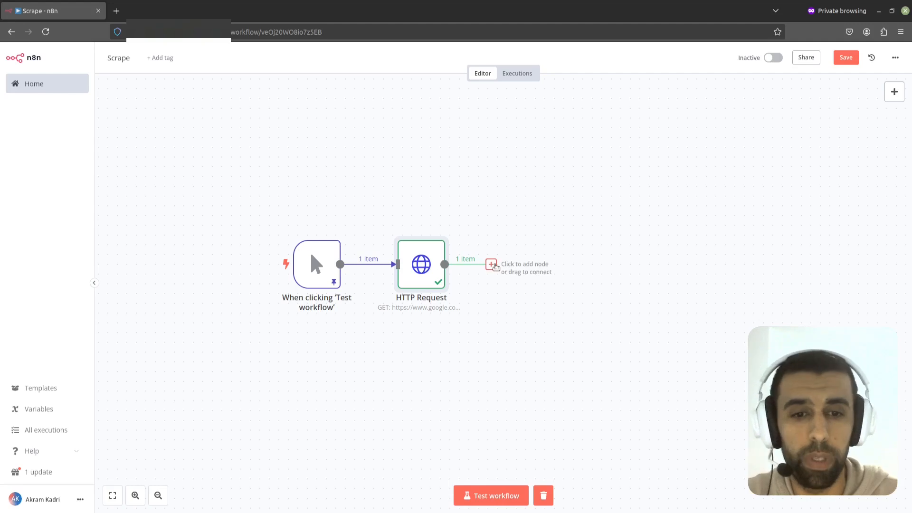
Step: Add a Code node after the HTTP Request node
{"action": "left_click", "coordinate": [491, 265]}
{"action": "type", "text": "code"}
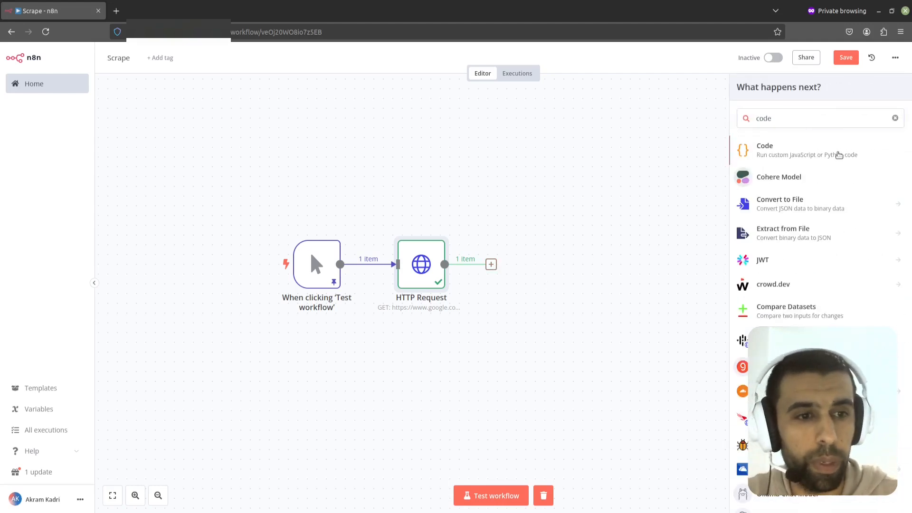
{"action": "left_click", "coordinate": [839, 155]}
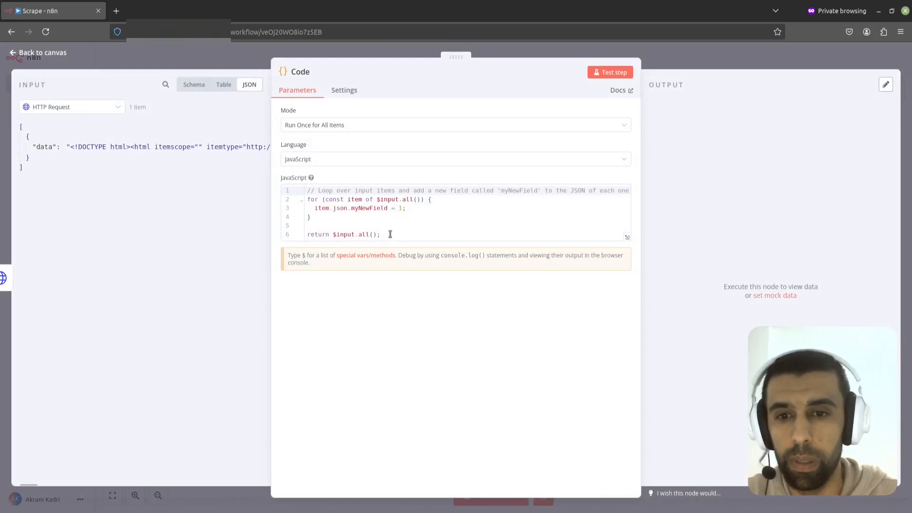
Step: Replace the default JavaScript with code that matches URLs using /https?:\/\/[^\/]+/g and returns each as a url item
{"action": "left_click_drag", "start_coordinate": [407, 234], "coordinate": [300, 189]}
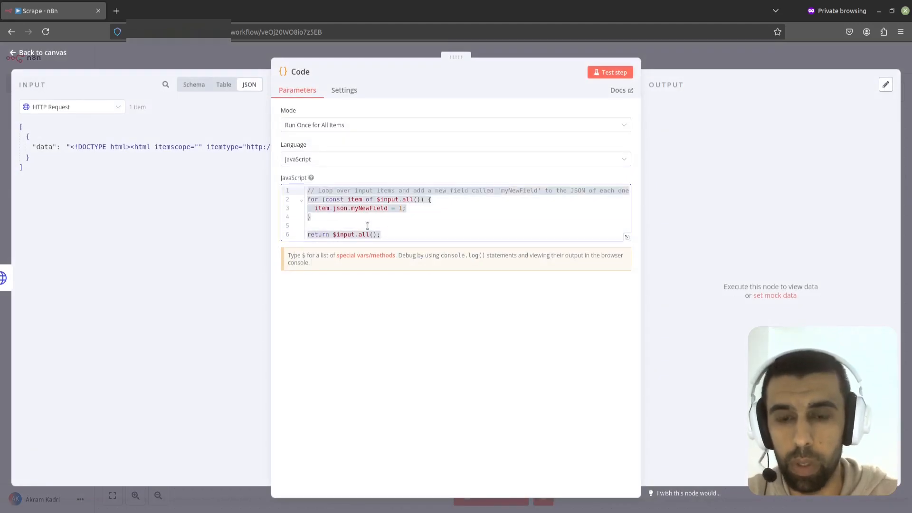
{"action": "key", "text": "BackSpace"}
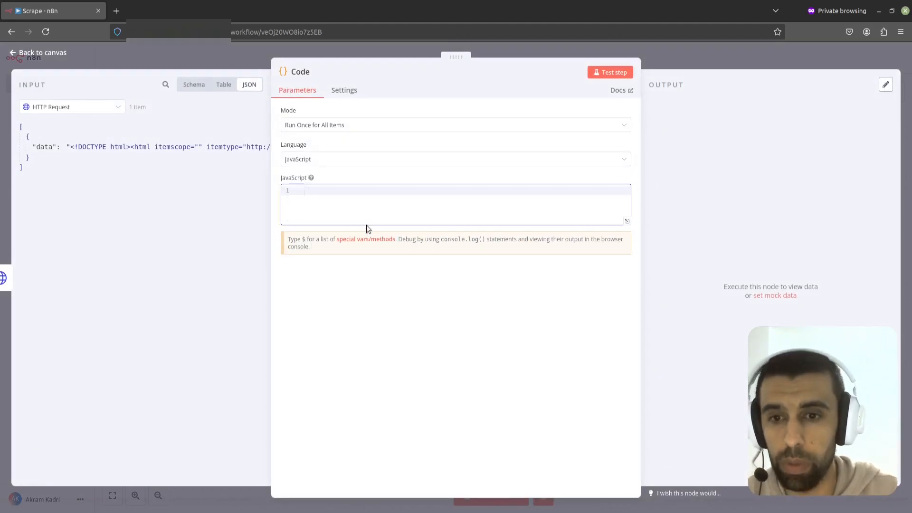
{"action": "type", "text": "const data = $input.first().json.data  const regex = /https?:\\/\\/[^\\/]+/g  urls = data.match(regex)  return urls.map(url => ({json: {url: url}}))"}
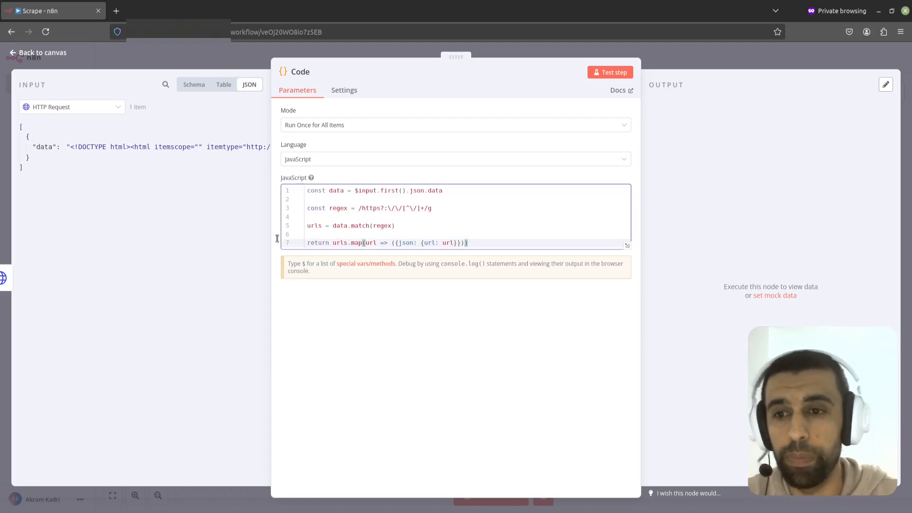
{"action": "left_click", "coordinate": [352, 207]}
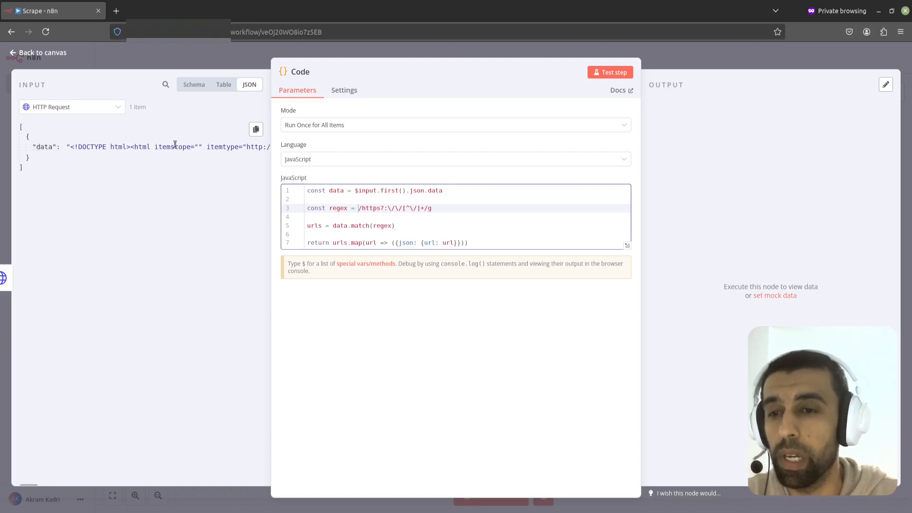
Step: Review the regex and return lines of the code, then test the Code node
{"action": "double_click", "coordinate": [336, 191]}
{"action": "left_click", "coordinate": [345, 211]}
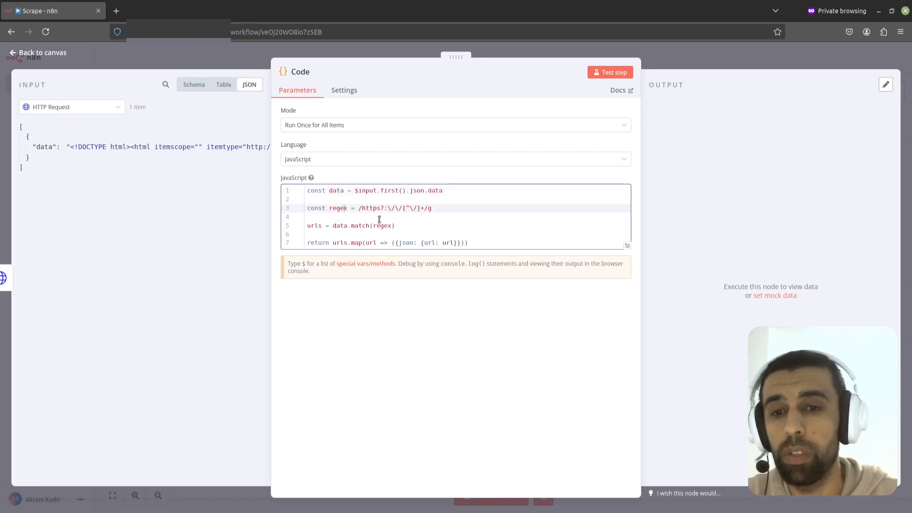
{"action": "left_click_drag", "start_coordinate": [437, 208], "coordinate": [359, 208]}
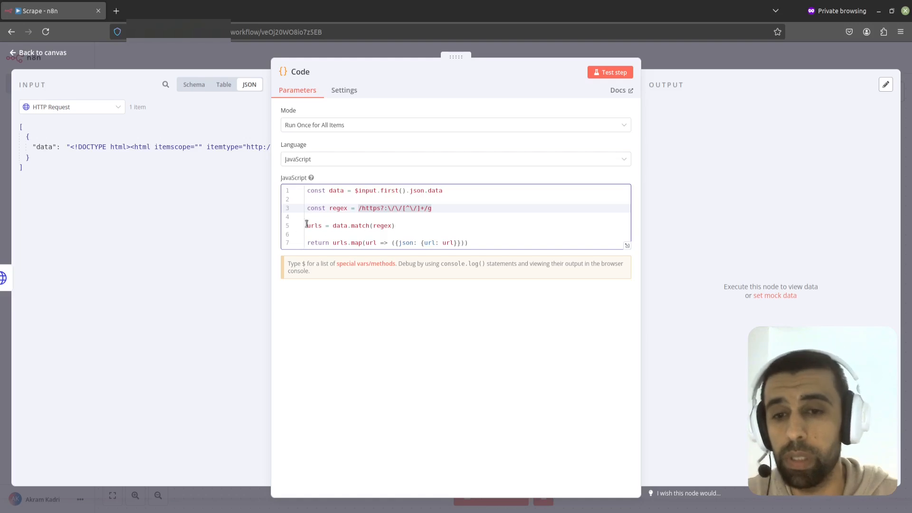
{"action": "left_click_drag", "start_coordinate": [324, 227], "coordinate": [305, 226]}
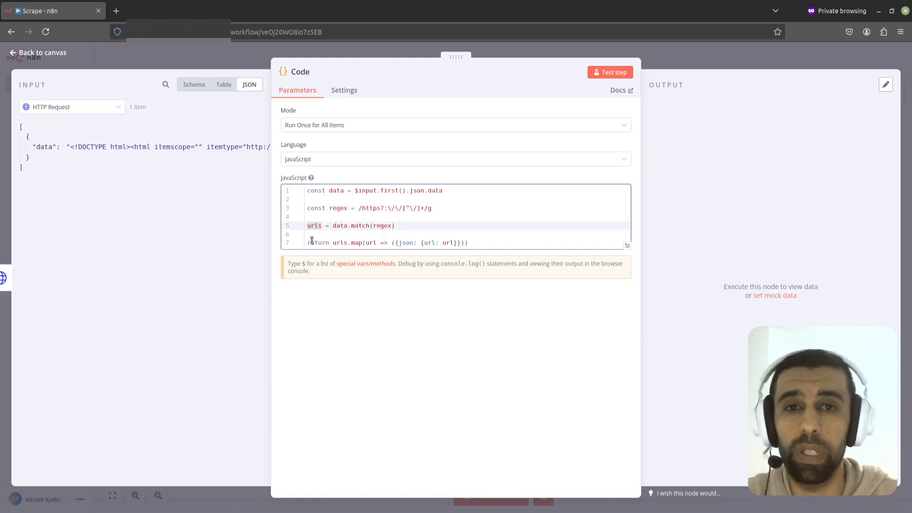
{"action": "left_click_drag", "start_coordinate": [308, 243], "coordinate": [479, 242]}
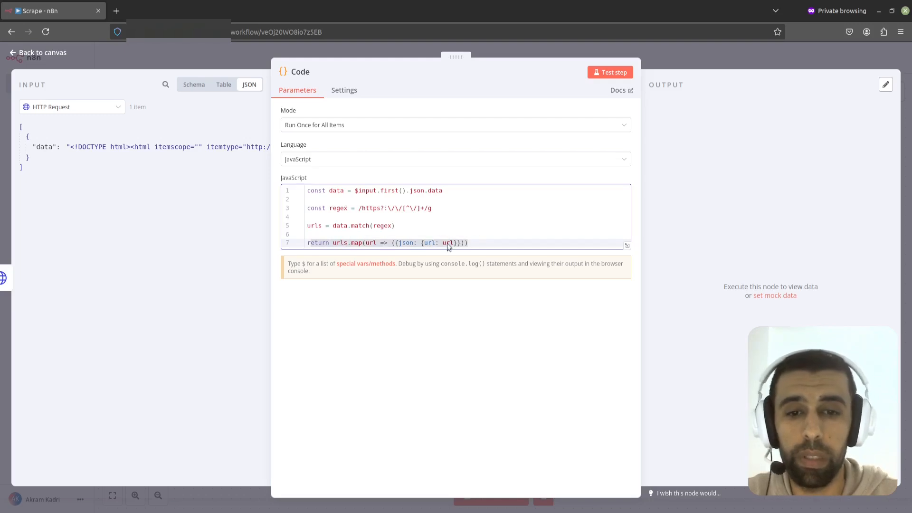
{"action": "left_click", "coordinate": [613, 73]}
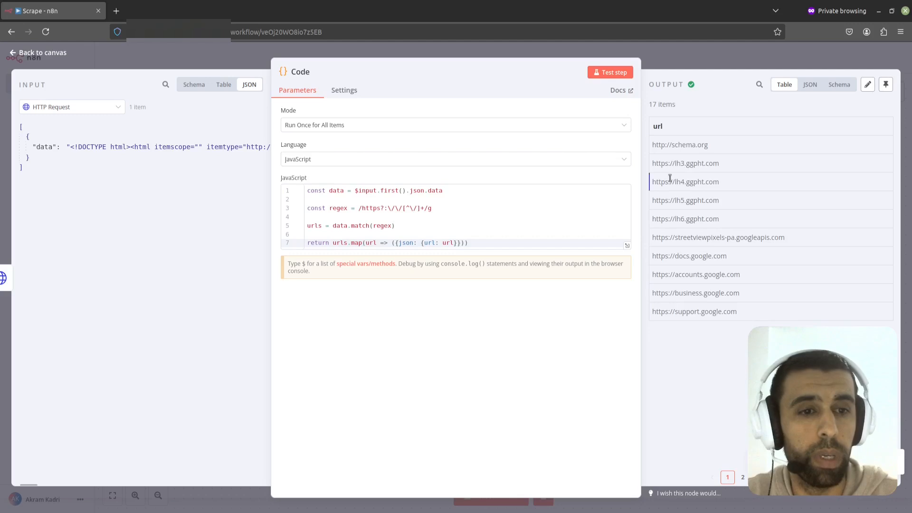
Step: Inspect the Code node's URL output as JSON across both pages and return to the canvas
{"action": "left_click", "coordinate": [811, 85]}
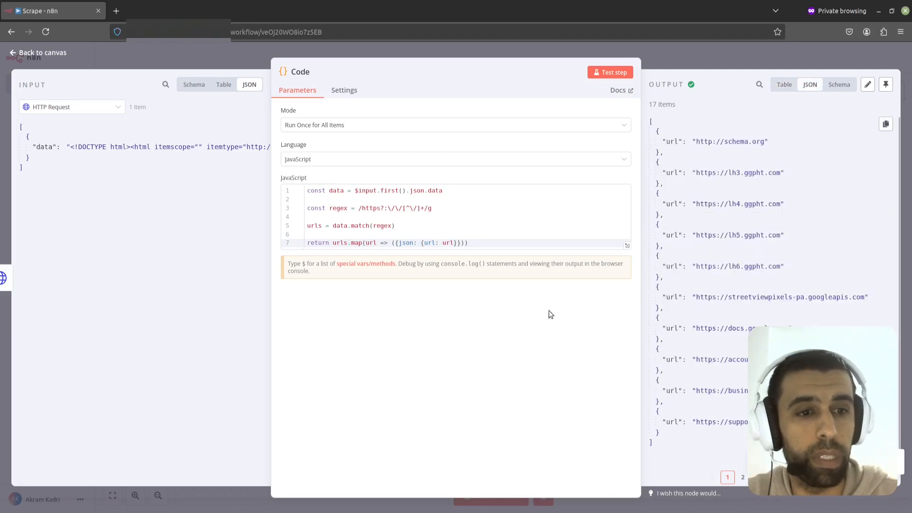
{"action": "mouse_move", "coordinate": [484, 238]}
{"action": "left_mouse_down"}
{"action": "mouse_move", "coordinate": [420, 247]}
{"action": "mouse_move", "coordinate": [481, 244]}
{"action": "left_mouse_up"}
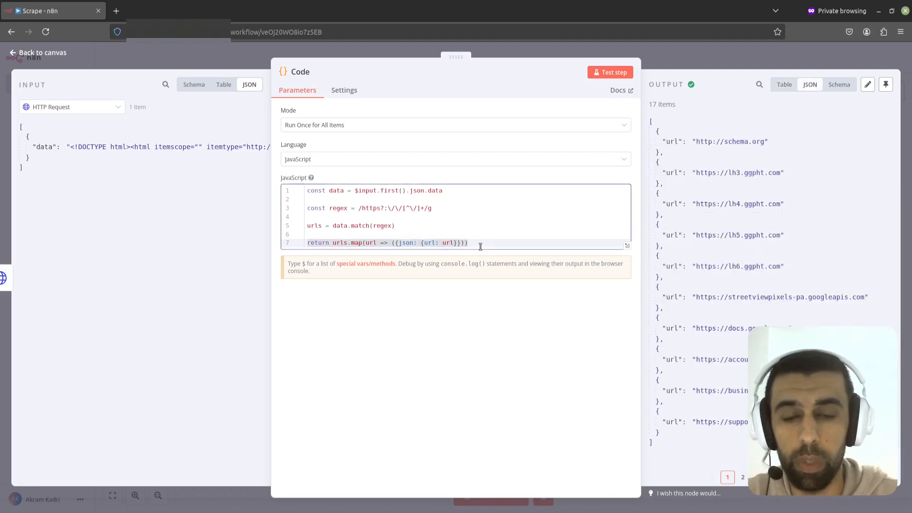
{"action": "scroll", "coordinate": [831, 147], "scroll_direction": "down", "scroll_amount": 1}
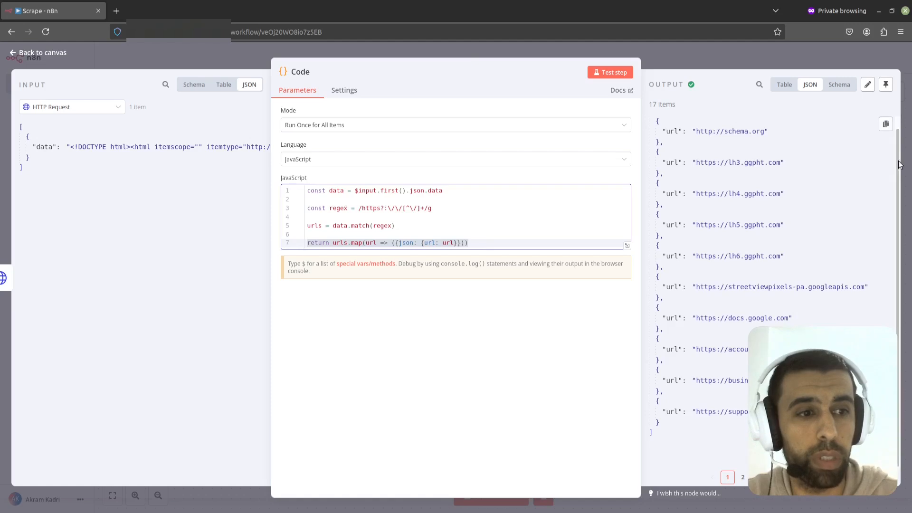
{"action": "scroll", "coordinate": [896, 138], "scroll_direction": "up", "scroll_amount": 1}
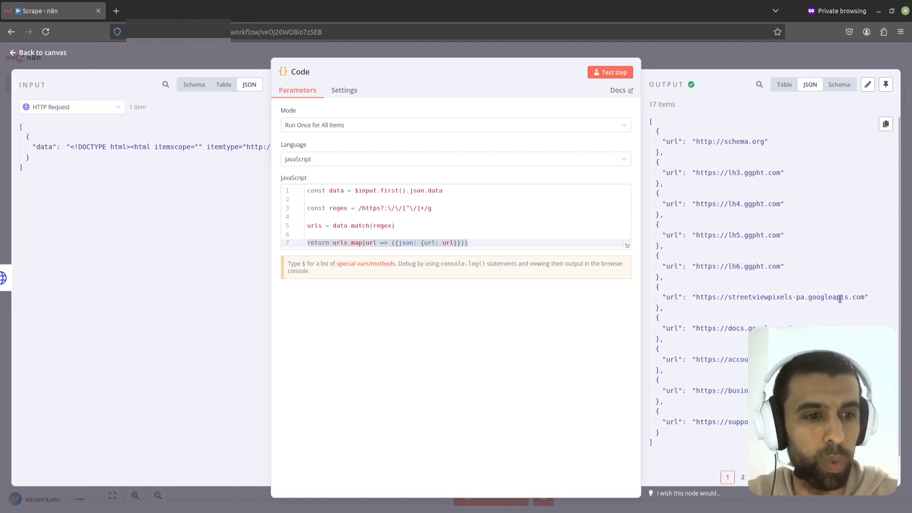
{"action": "left_click", "coordinate": [743, 477]}
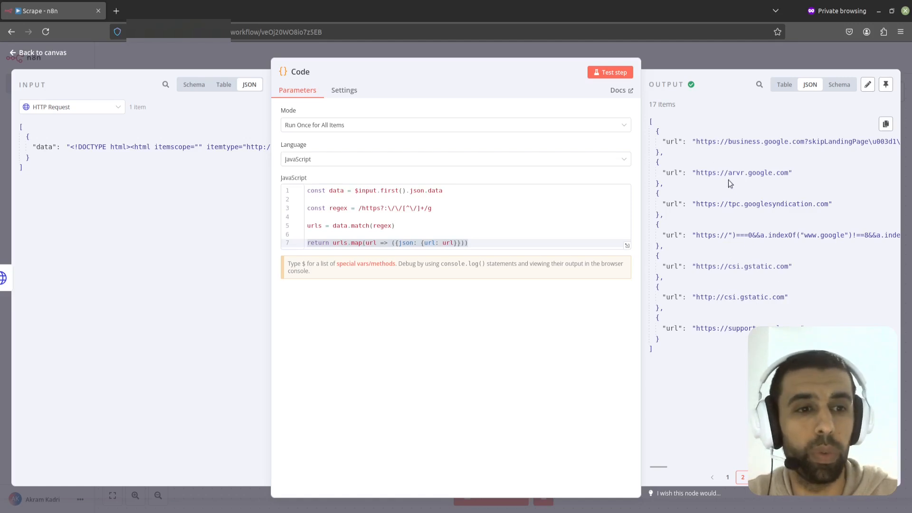
{"action": "left_click", "coordinate": [667, 61]}
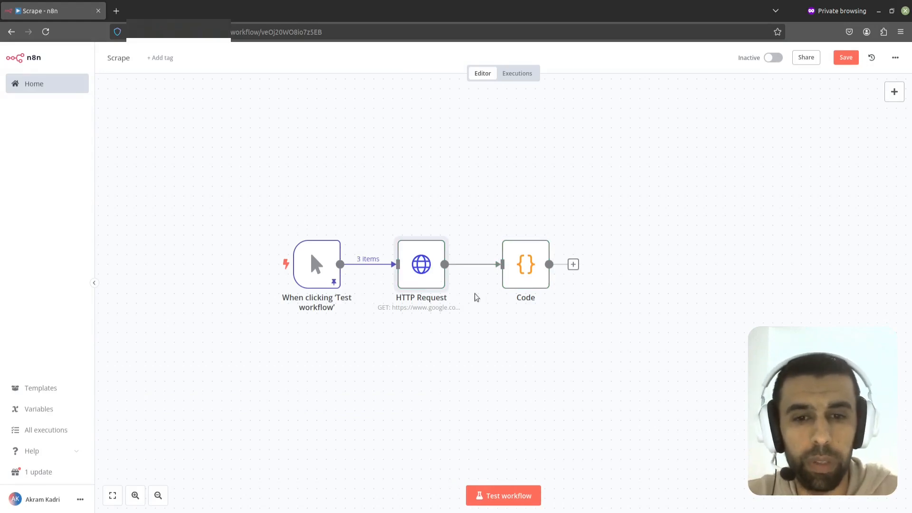
Step: Fix the HTTP Request URL expression to use {{ $json.query }} and return to the canvas
{"action": "mouse_move", "coordinate": [421, 265]}
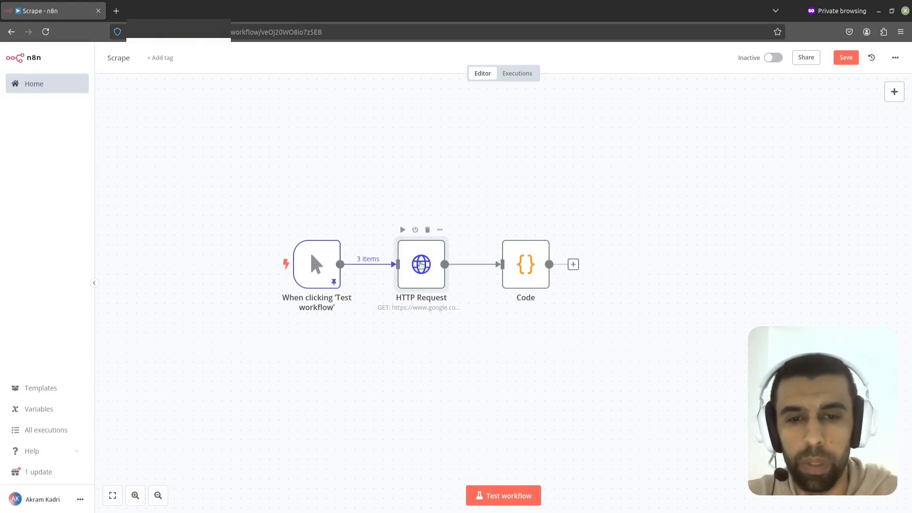
{"action": "double_click", "coordinate": [422, 265]}
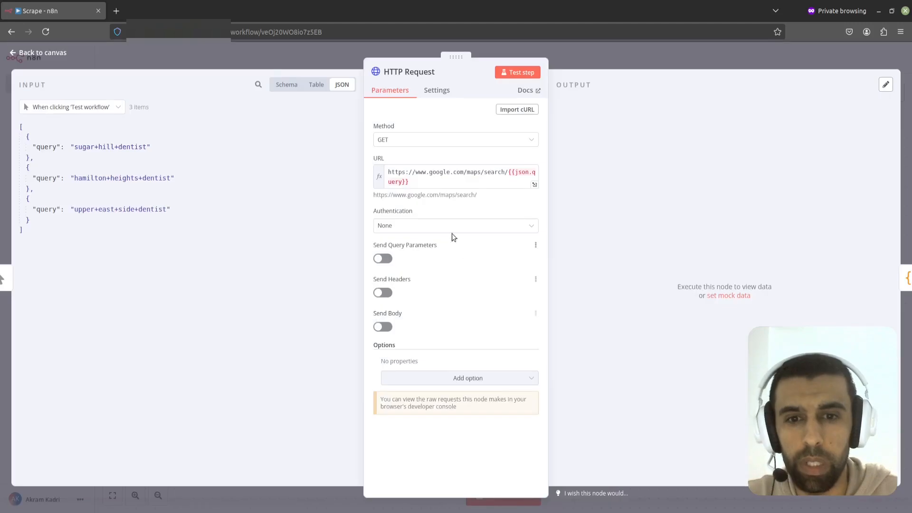
{"action": "left_click", "coordinate": [436, 183]}
{"action": "left_click_drag", "start_coordinate": [486, 172], "coordinate": [506, 174]}
{"action": "left_click", "coordinate": [522, 172]}
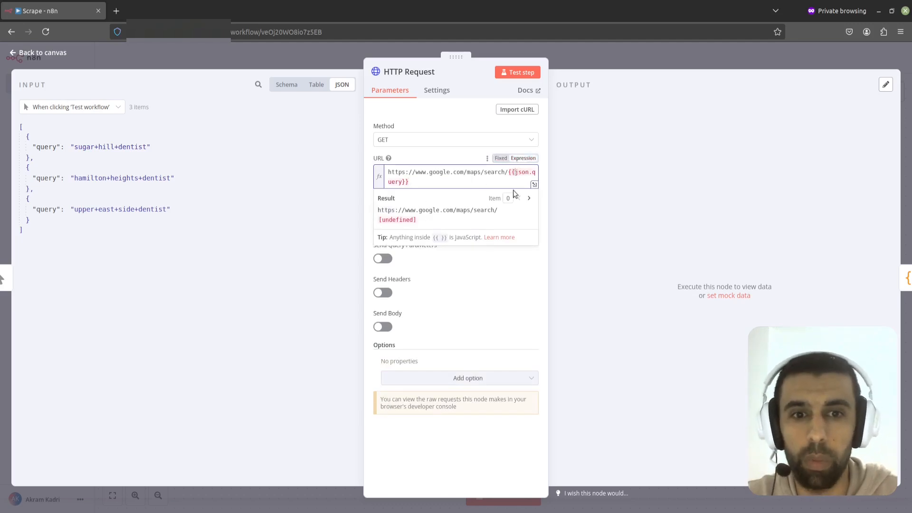
{"action": "type", "text": "$"}
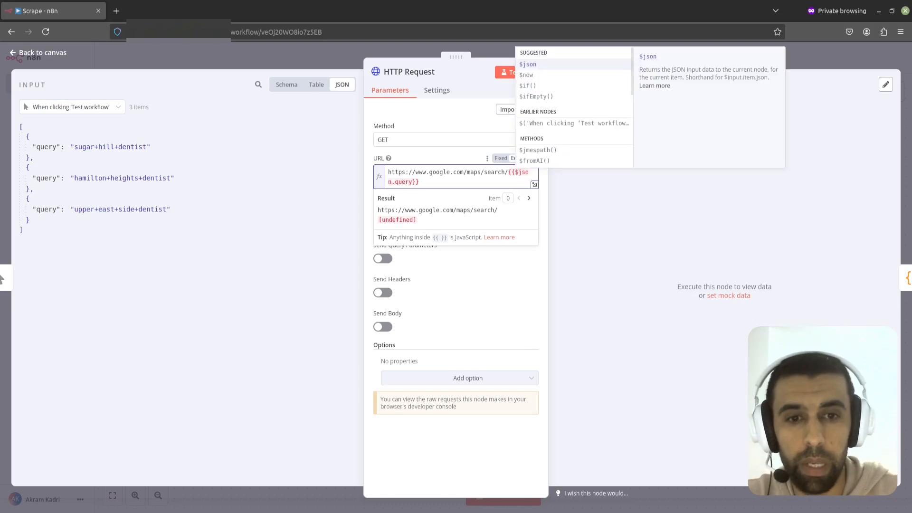
{"action": "left_click", "coordinate": [452, 183]}
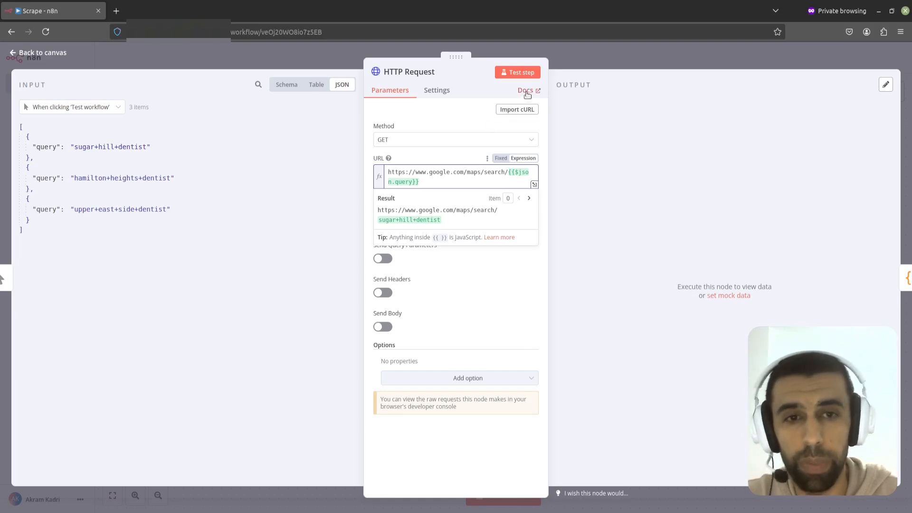
{"action": "left_click", "coordinate": [609, 55]}
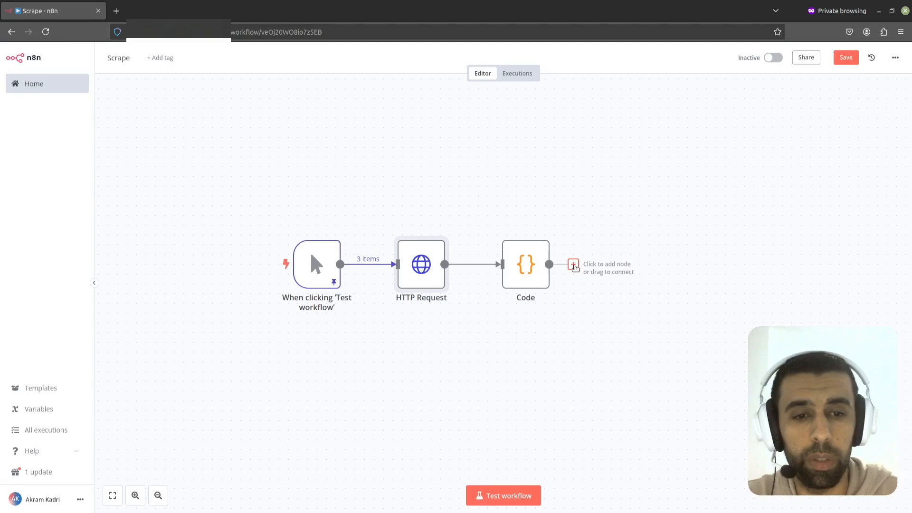
Step: Add a Filter node after the Code node and test it to load the input data
{"action": "left_click", "coordinate": [573, 264]}
{"action": "type", "text": "filter"}
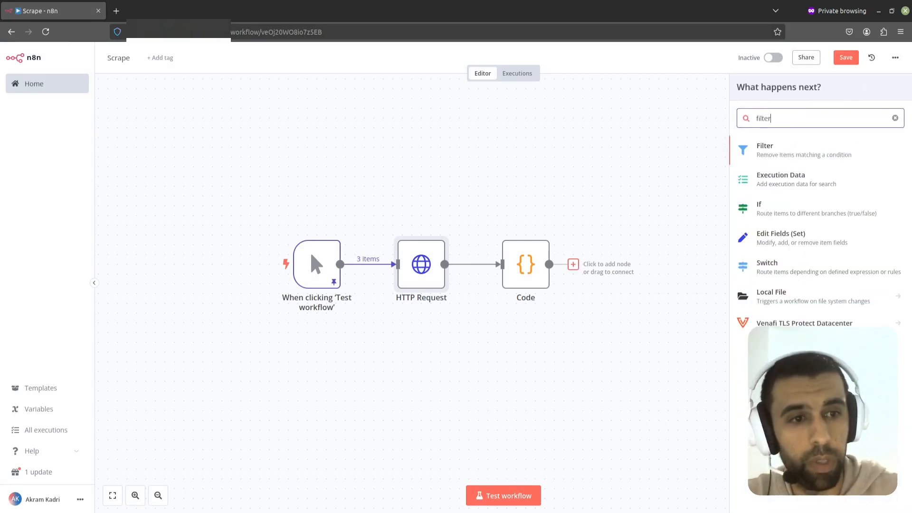
{"action": "left_click", "coordinate": [765, 151]}
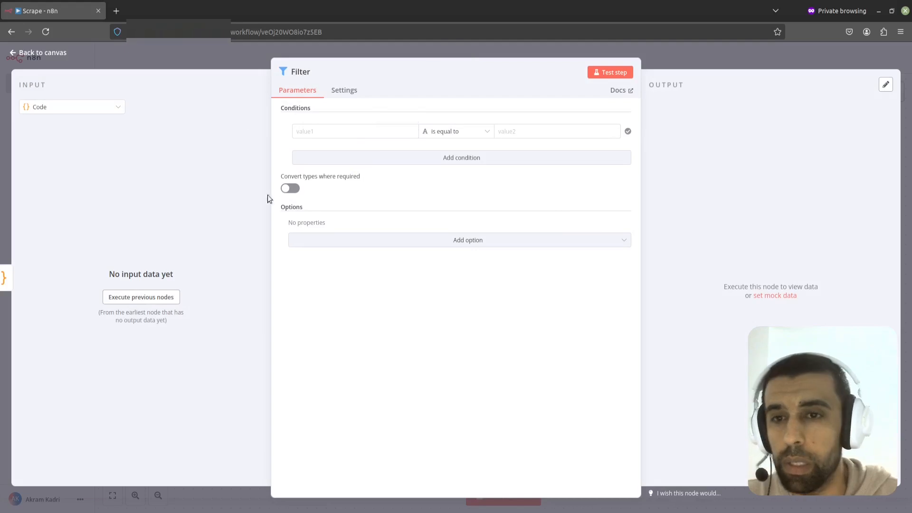
{"action": "left_click", "coordinate": [612, 72]}
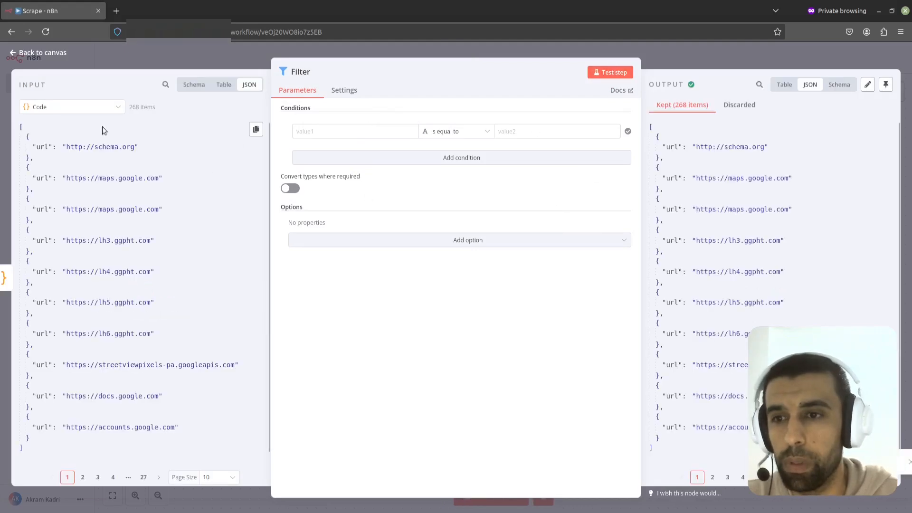
Step: Set the Filter condition to compare the url field using the 'does not match regex' operator
{"action": "left_click", "coordinate": [192, 85]}
{"action": "left_click_drag", "start_coordinate": [65, 124], "coordinate": [326, 132]}
{"action": "left_click", "coordinate": [458, 132]}
{"action": "mouse_move", "coordinate": [472, 158]}
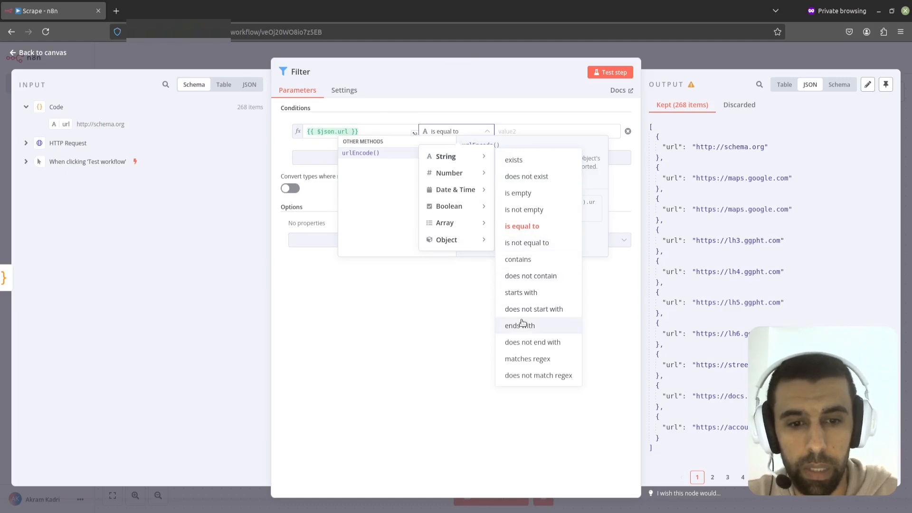
{"action": "left_click", "coordinate": [536, 375]}
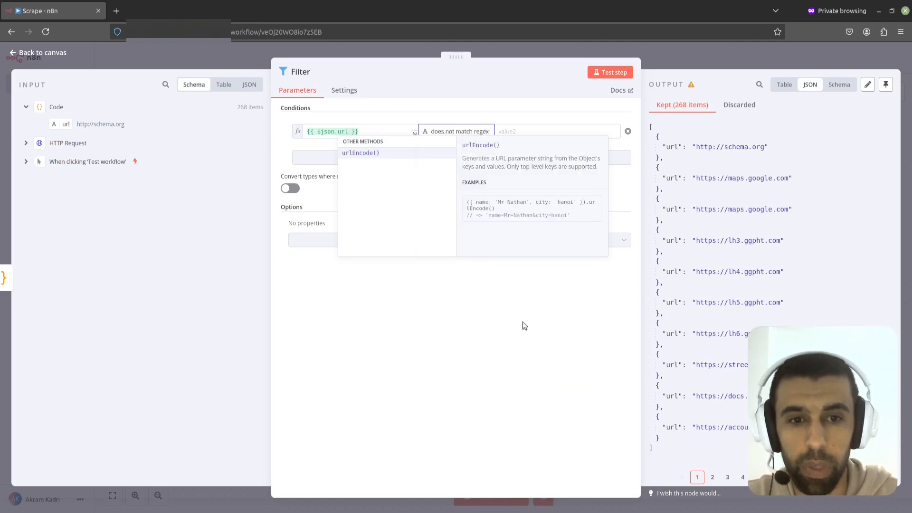
Step: Paste a domain-exclusion regex beginning google|gstatic|ggpht|schema.org as the condition's value
{"action": "left_click", "coordinate": [515, 131]}
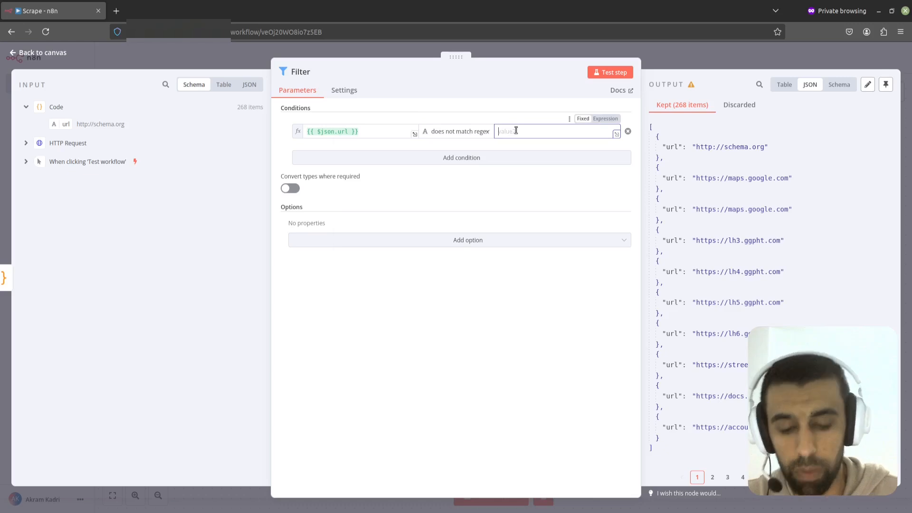
{"action": "key", "text": "ctrl+v"}
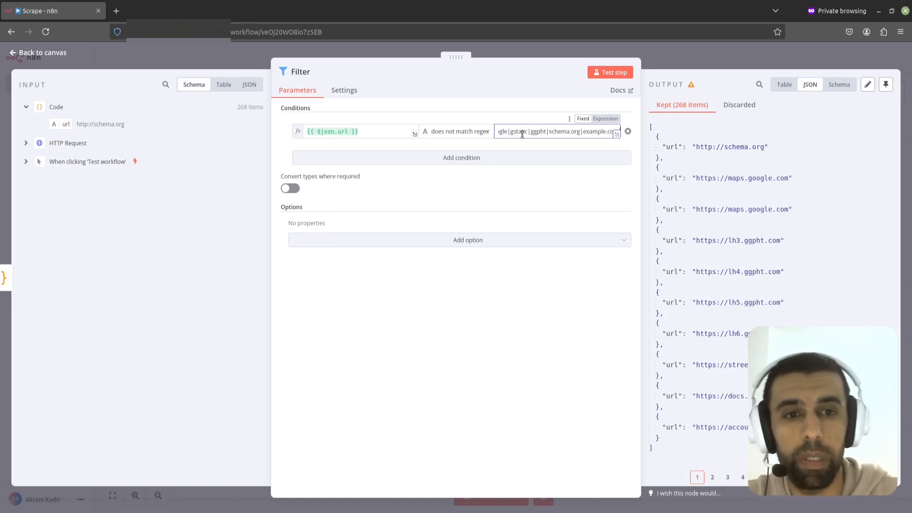
{"action": "left_click_drag", "start_coordinate": [520, 135], "coordinate": [485, 135]}
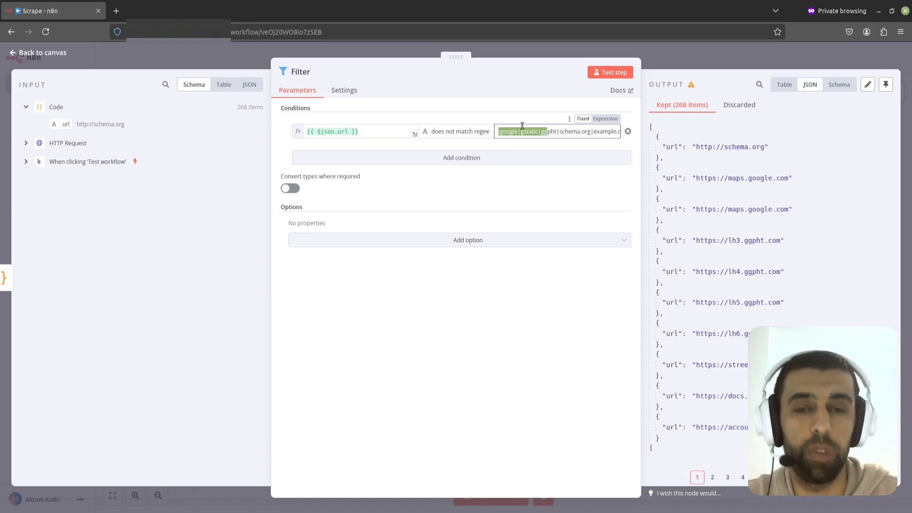
{"action": "left_click", "coordinate": [520, 131]}
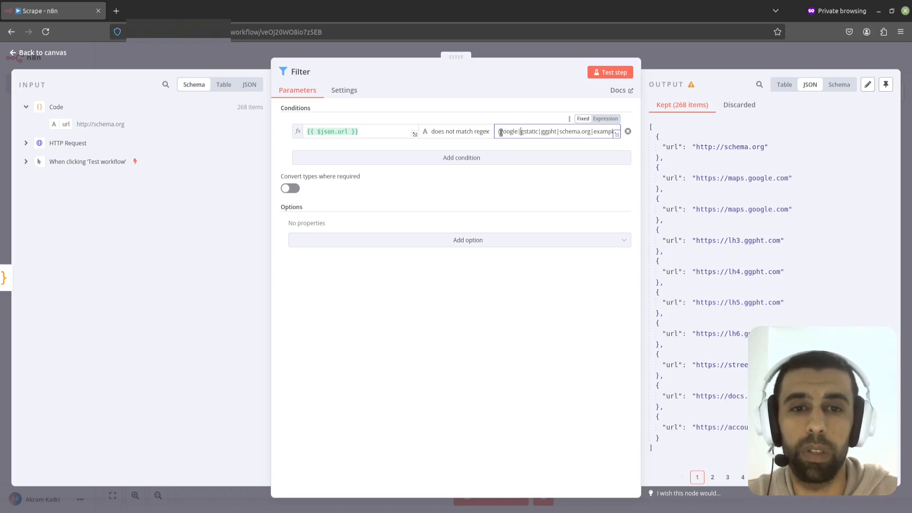
{"action": "left_click_drag", "start_coordinate": [511, 133], "coordinate": [529, 133]}
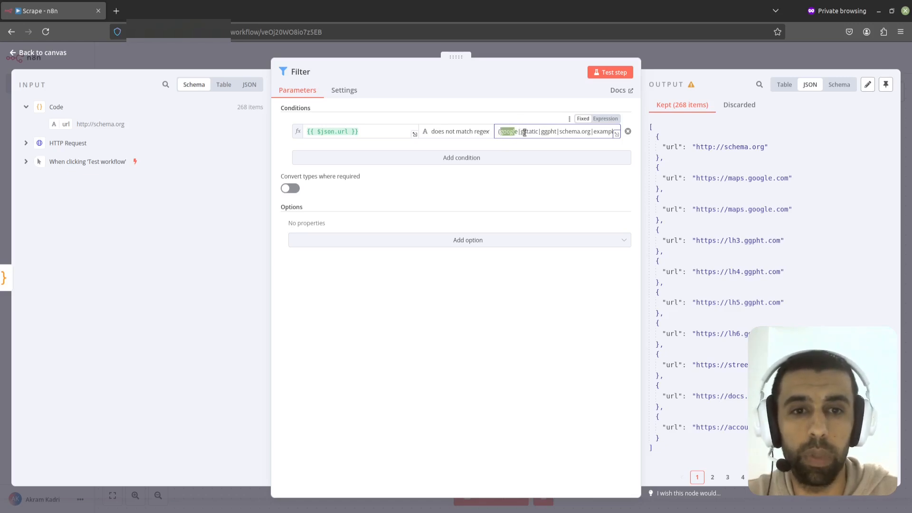
{"action": "left_click_drag", "start_coordinate": [563, 132], "coordinate": [621, 133]}
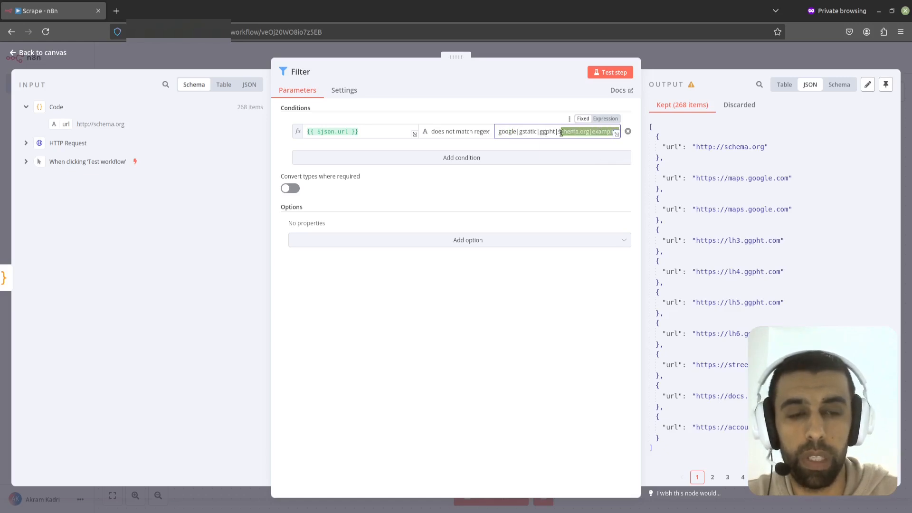
Step: Test the Filter step, review its kept and discarded URL lists, and return to the canvas
{"action": "left_click", "coordinate": [611, 72]}
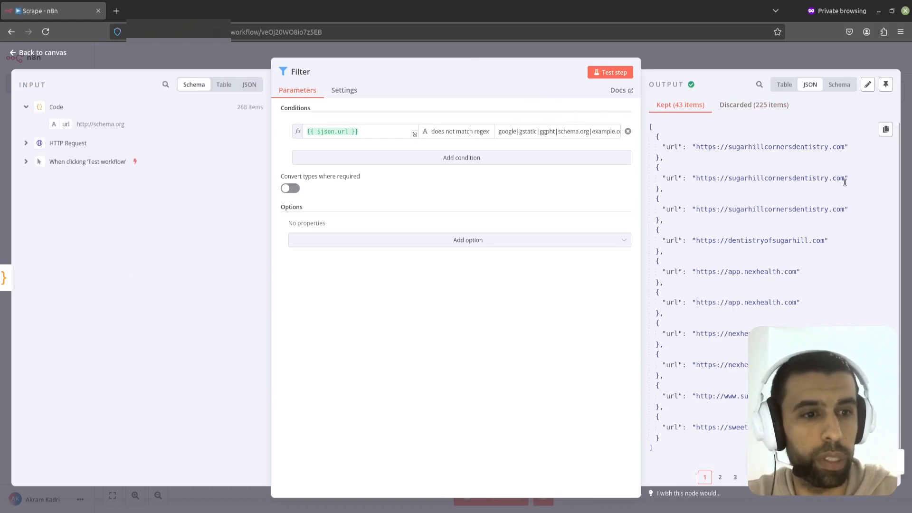
{"action": "left_click_drag", "start_coordinate": [902, 181], "coordinate": [900, 204]}
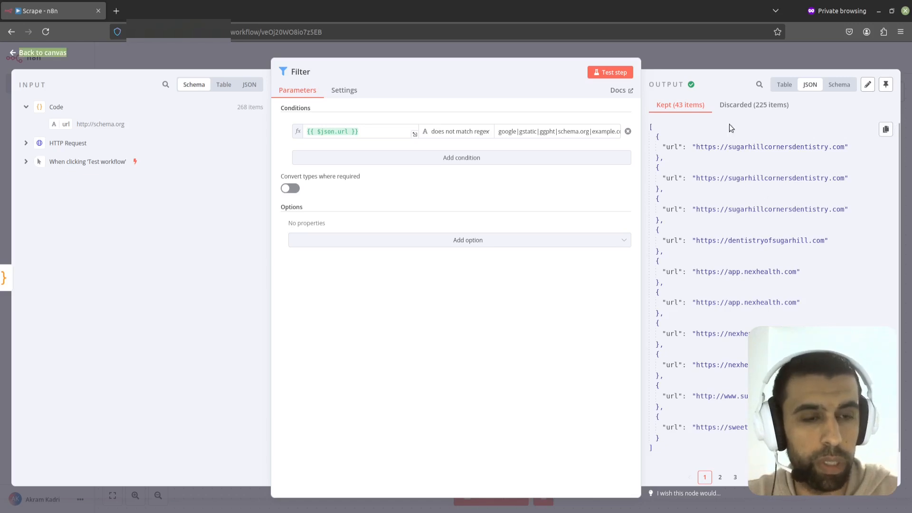
{"action": "left_click", "coordinate": [755, 105]}
{"action": "scroll", "coordinate": [760, 309], "scroll_direction": "down", "scroll_amount": 1}
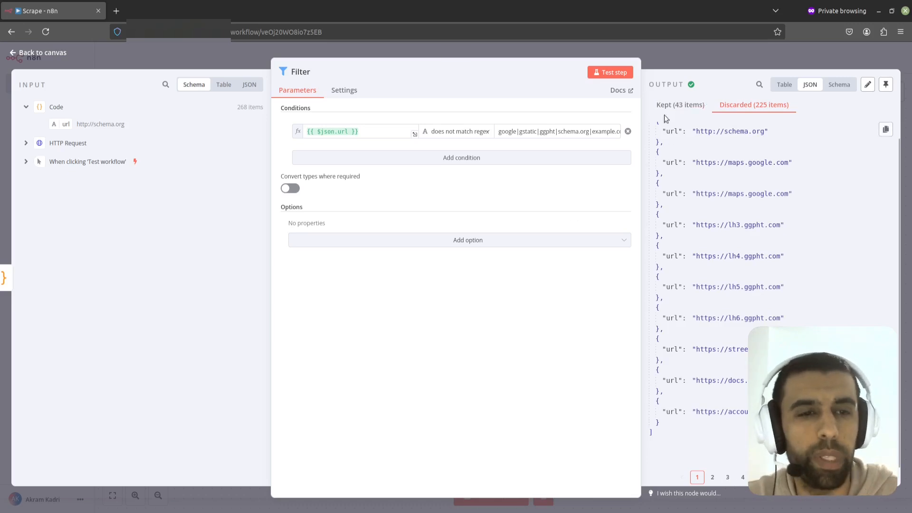
{"action": "left_click", "coordinate": [680, 104]}
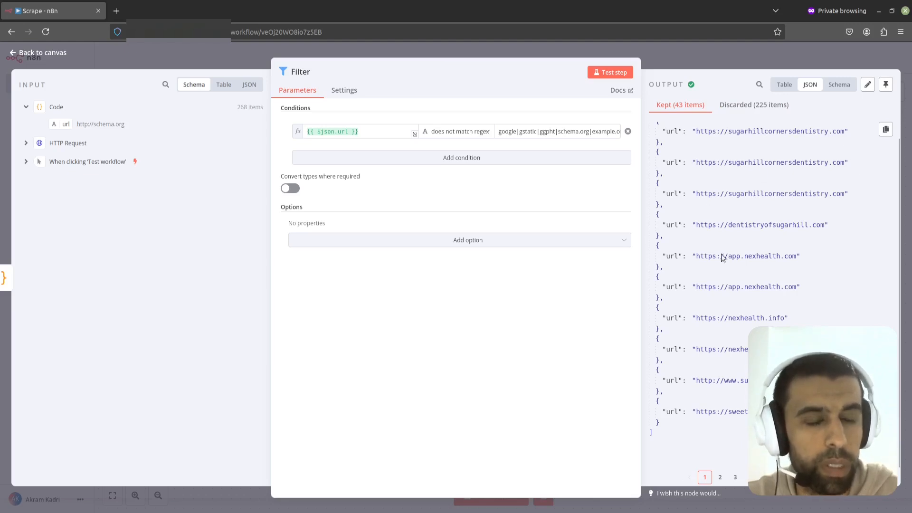
{"action": "left_click", "coordinate": [660, 55]}
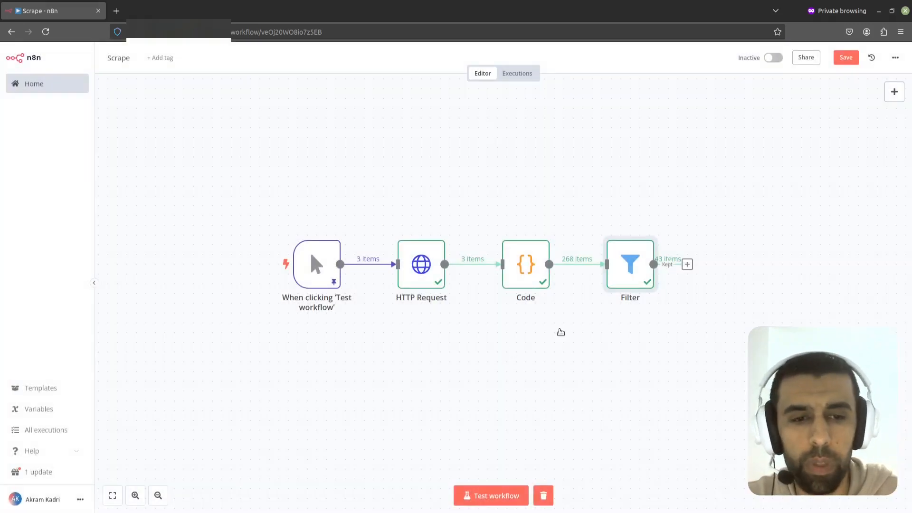
Step: Add a Remove Duplicates node after the Filter node
{"action": "scroll", "coordinate": [560, 330], "scroll_direction": "right", "scroll_amount": 3}
{"action": "left_click", "coordinate": [560, 264]}
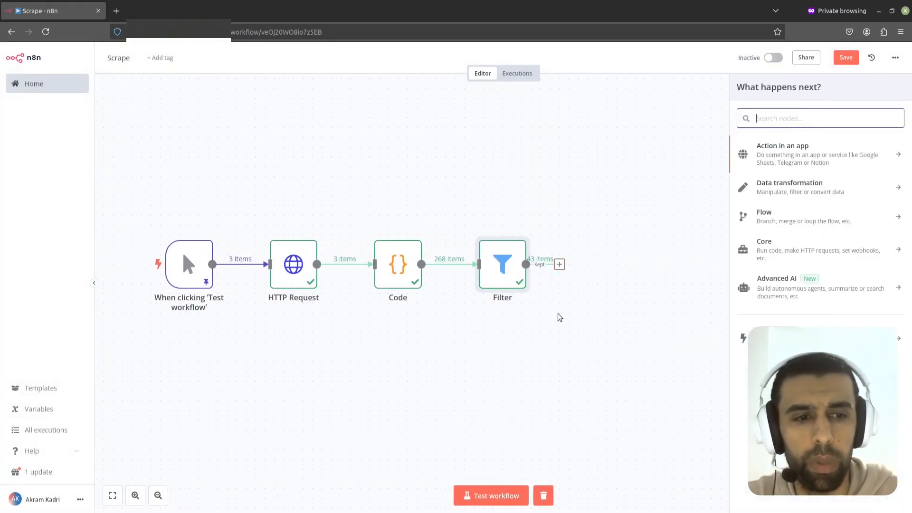
{"action": "type", "text": "remove"}
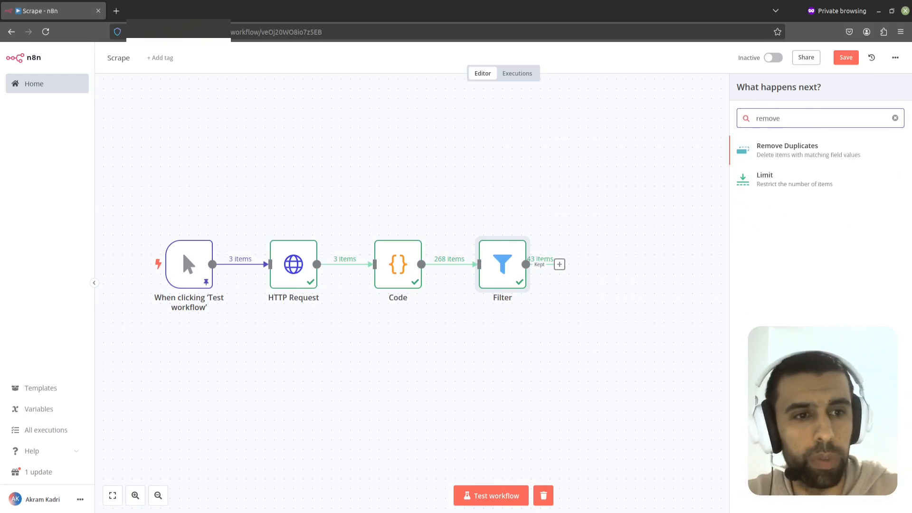
{"action": "left_click", "coordinate": [814, 145]}
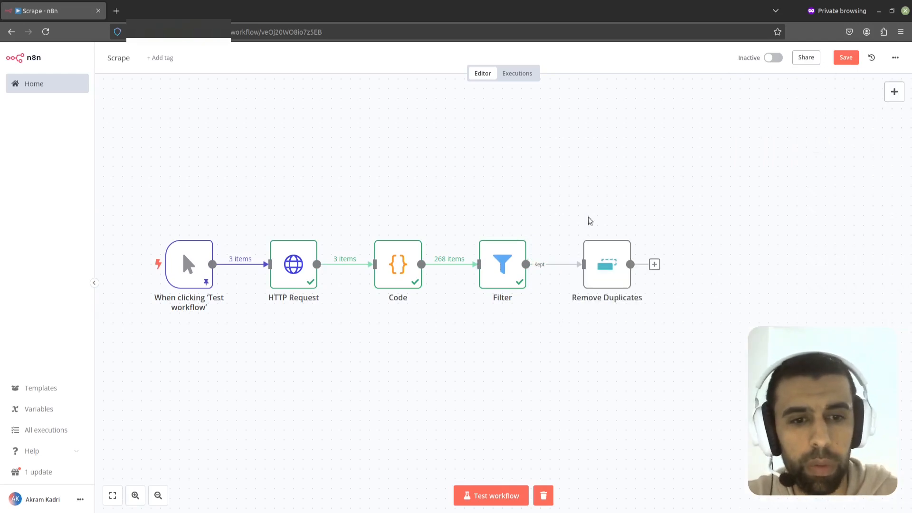
Step: Add a Loop Over Items node after Remove Duplicates and return to the canvas
{"action": "left_click", "coordinate": [608, 45]}
{"action": "left_click_drag", "start_coordinate": [574, 209], "coordinate": [434, 202]}
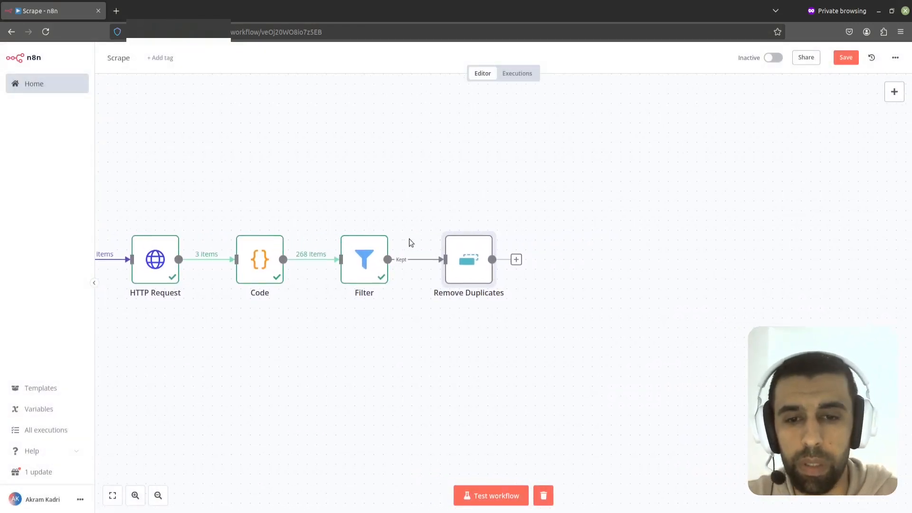
{"action": "left_click_drag", "start_coordinate": [360, 199], "coordinate": [343, 183]}
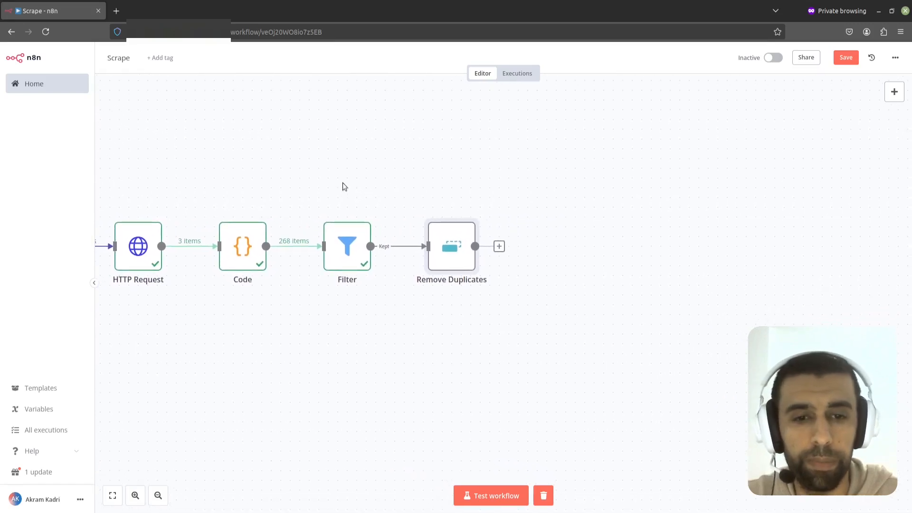
{"action": "left_click", "coordinate": [499, 246]}
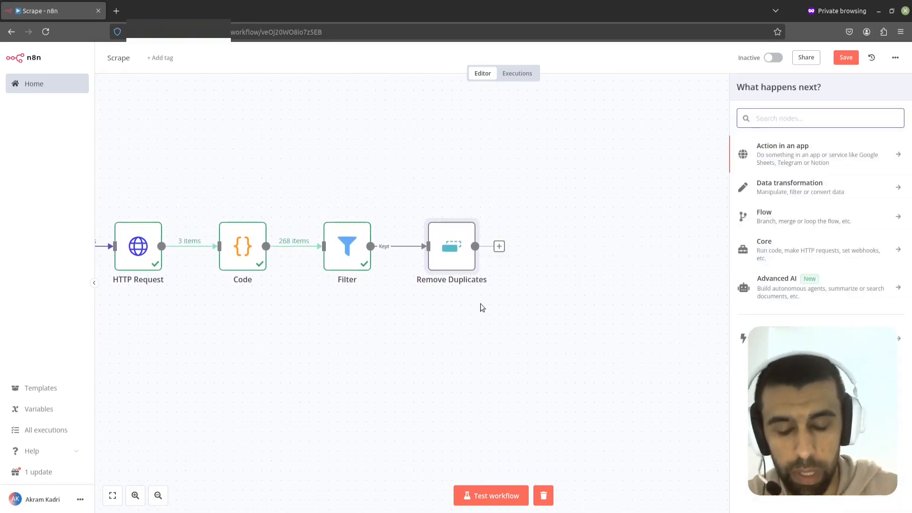
{"action": "type", "text": "loo"}
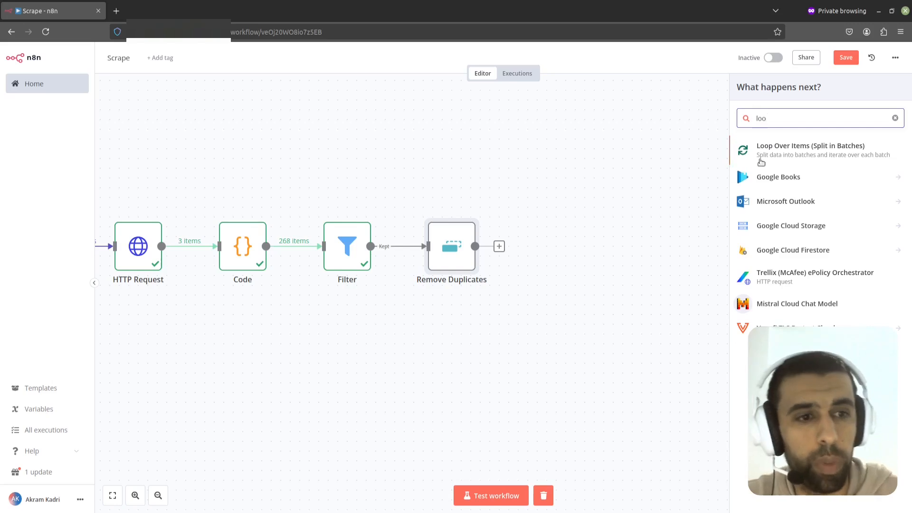
{"action": "left_click", "coordinate": [775, 151]}
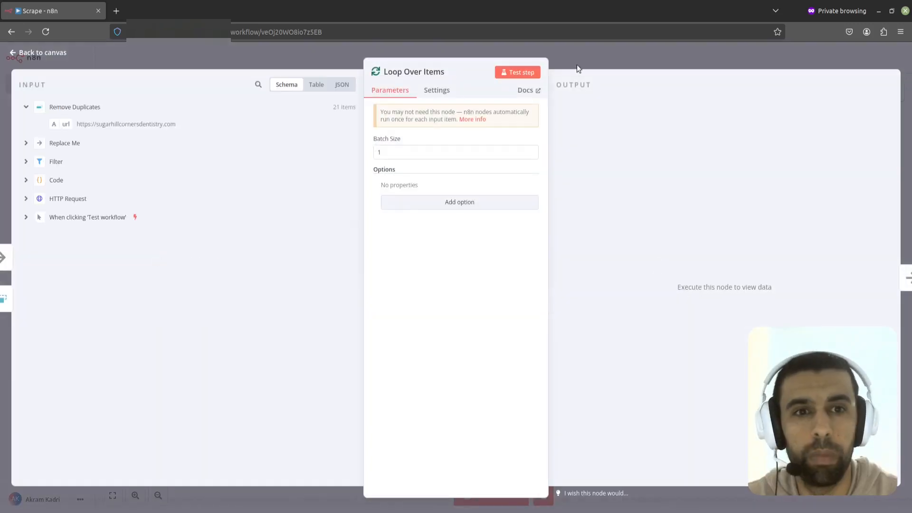
{"action": "left_click", "coordinate": [589, 59]}
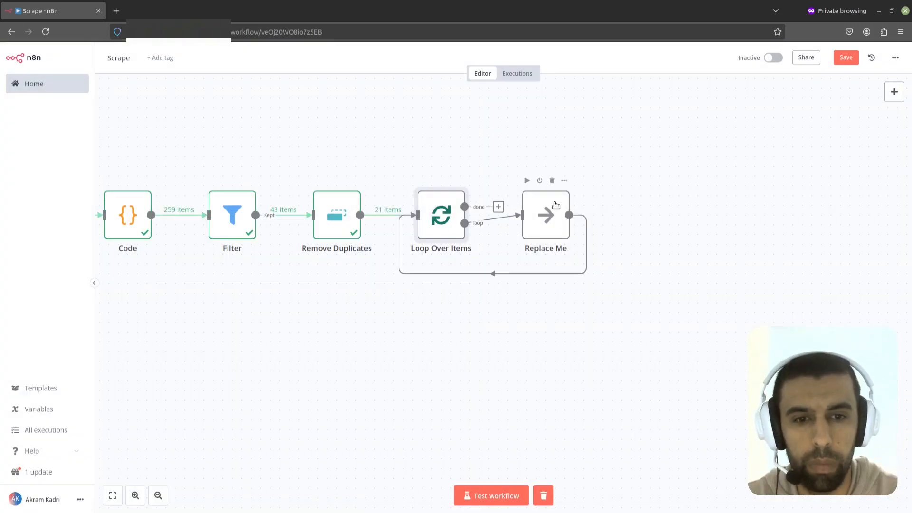
Step: Delete the Replace Me placeholder and insert an HTTP Request node on the loop's loop branch
{"action": "left_click_drag", "start_coordinate": [556, 236], "coordinate": [545, 261]}
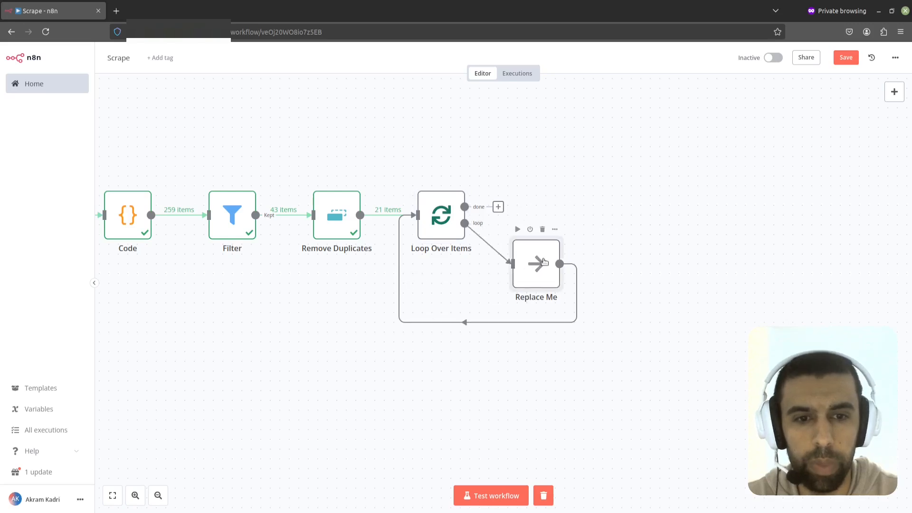
{"action": "left_click", "coordinate": [542, 231]}
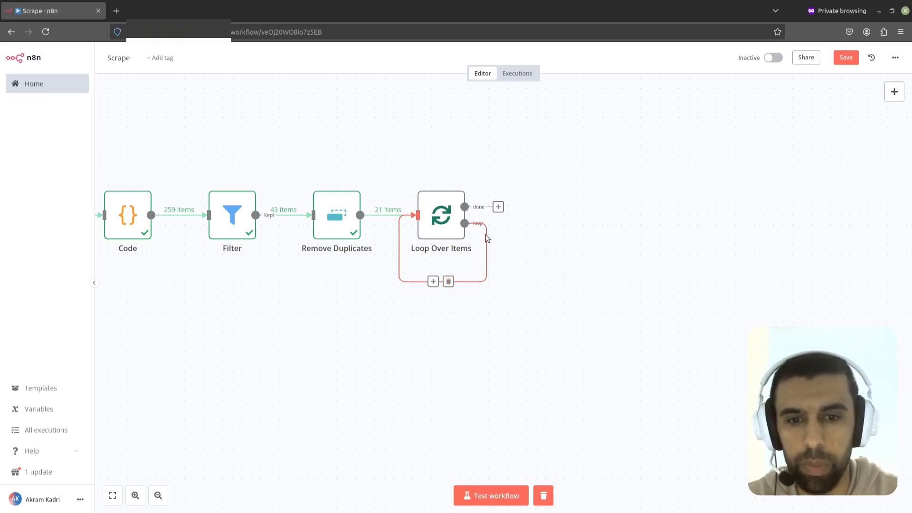
{"action": "left_click", "coordinate": [434, 282]}
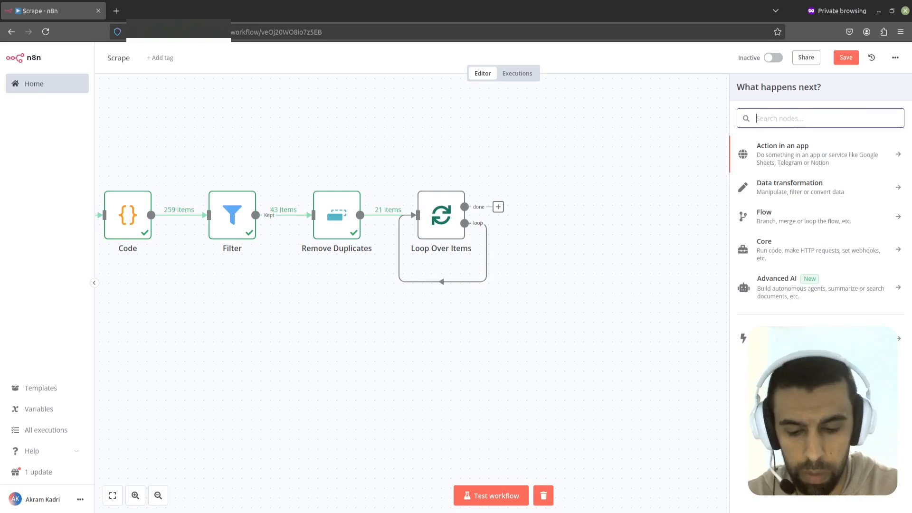
{"action": "type", "text": "http"}
{"action": "key", "text": "Return"}
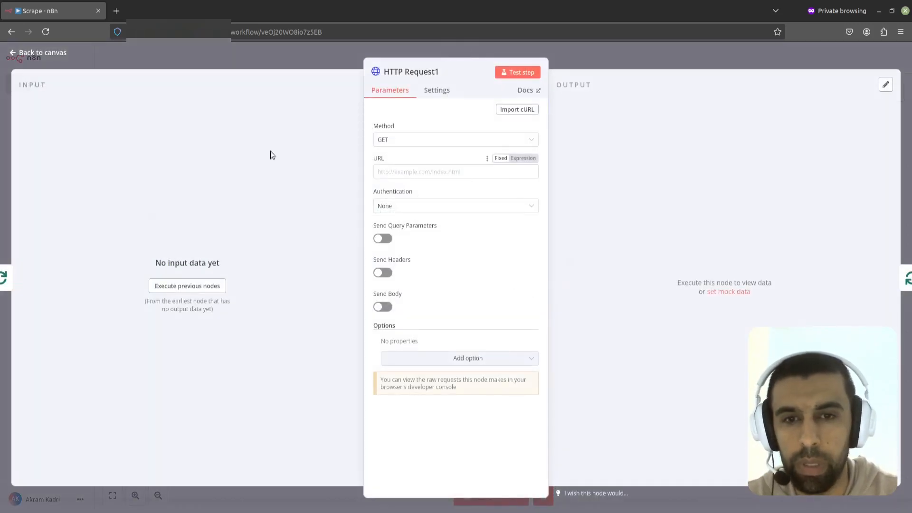
Step: Set the HTTP Request1 URL to the expression {{$json.url}} and return to the canvas
{"action": "left_click", "coordinate": [462, 176]}
{"action": "type", "text": "{{$json.url"}
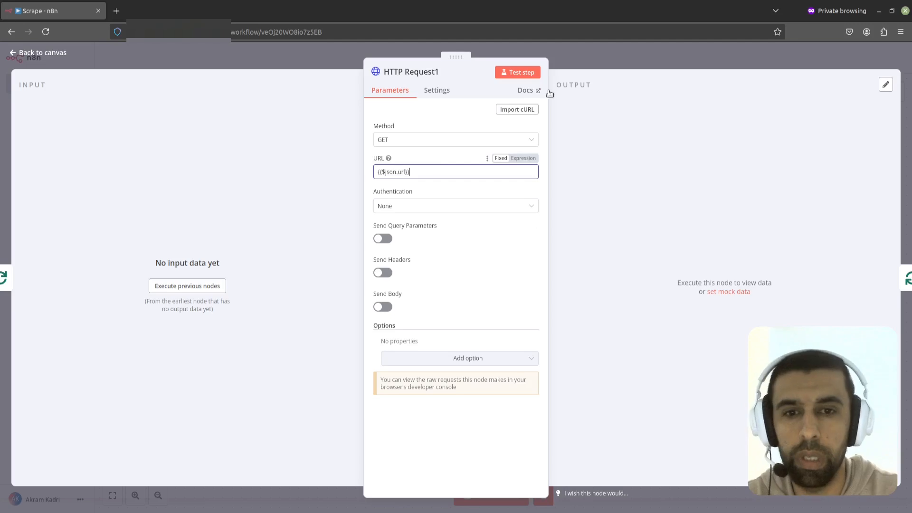
{"action": "left_click", "coordinate": [596, 62]}
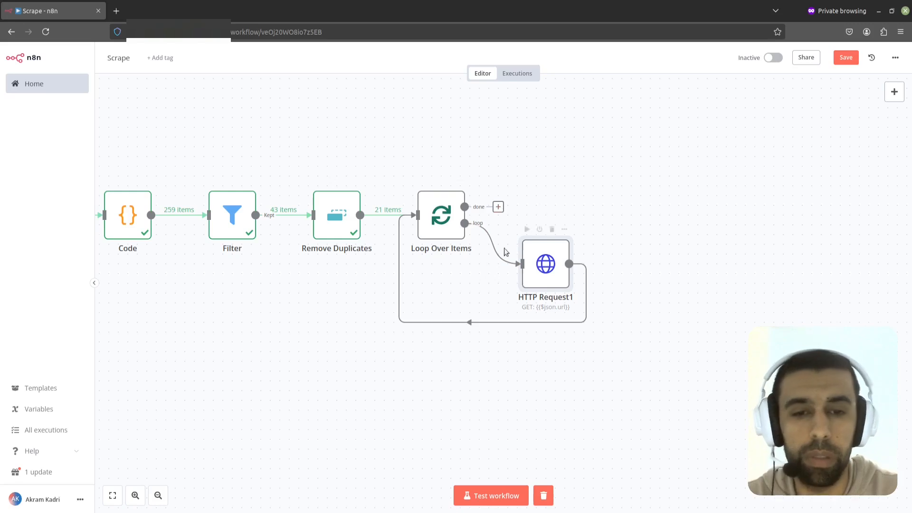
{"action": "left_click", "coordinate": [499, 207]}
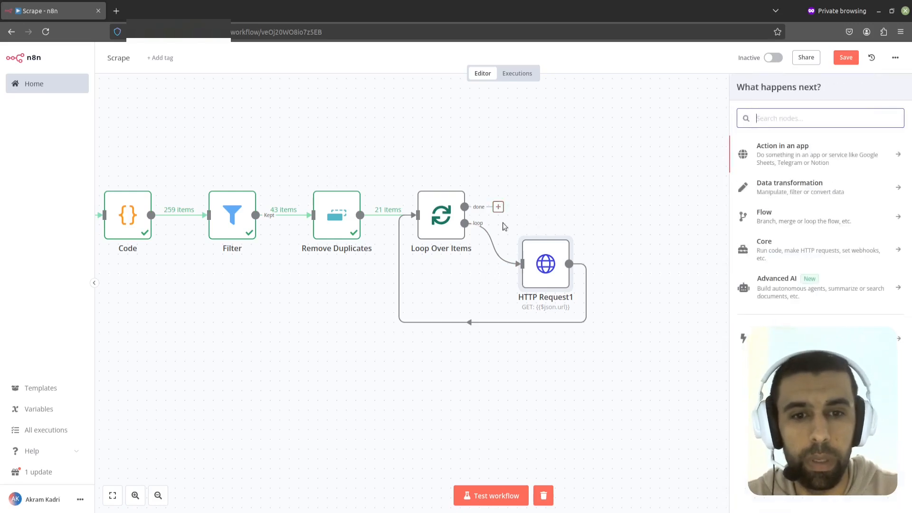
{"action": "type", "text": "loop"}
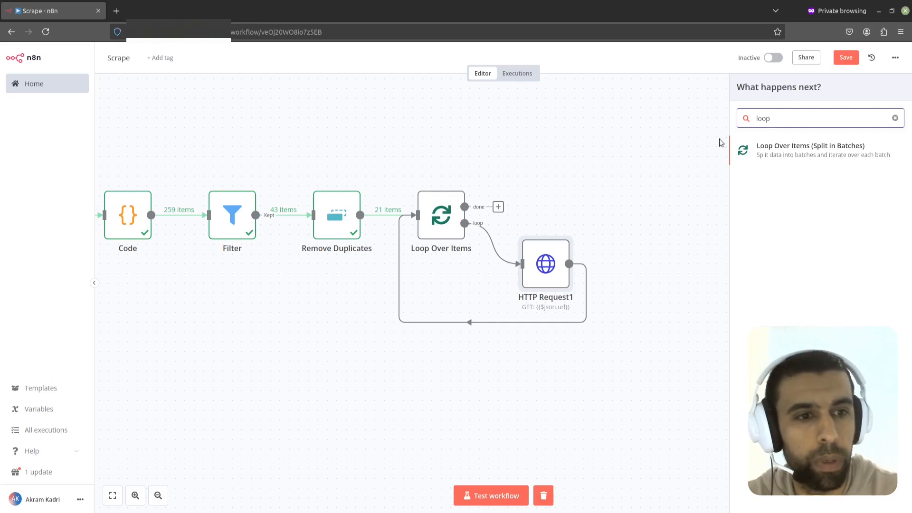
{"action": "left_click", "coordinate": [510, 198]}
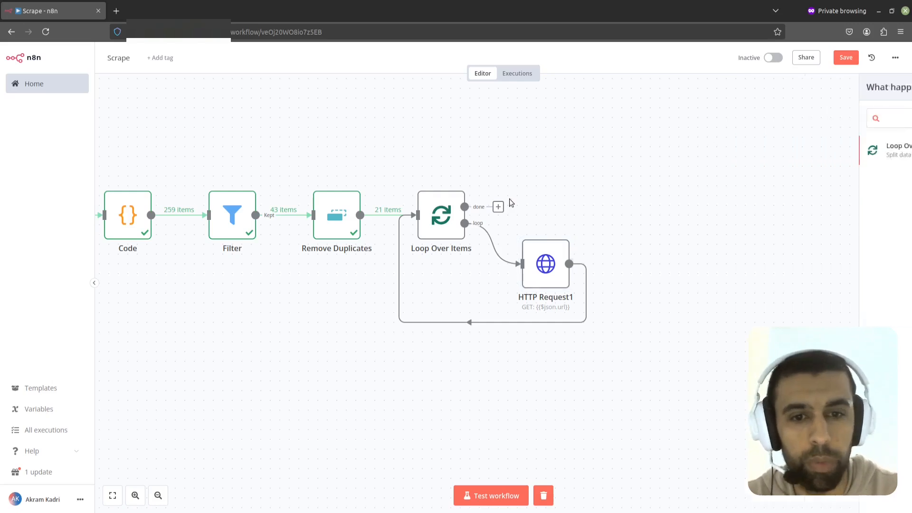
Step: Set the Loop Over Items node's On Error setting to Continue (using error output)
{"action": "double_click", "coordinate": [435, 219]}
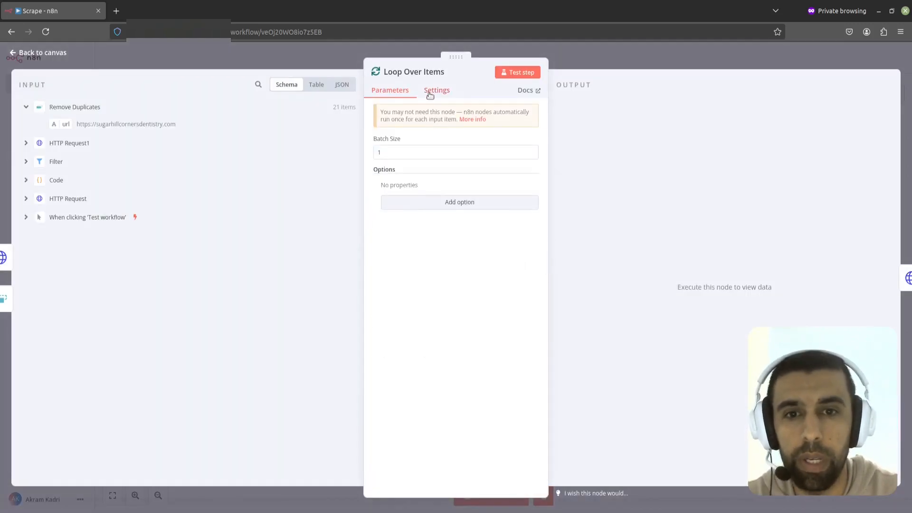
{"action": "left_click", "coordinate": [430, 95]}
{"action": "left_click", "coordinate": [427, 226]}
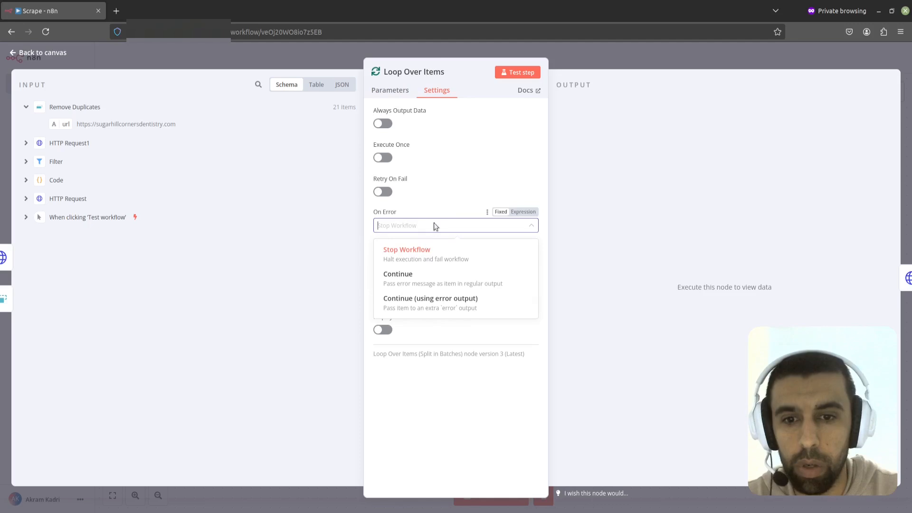
{"action": "left_click", "coordinate": [425, 308]}
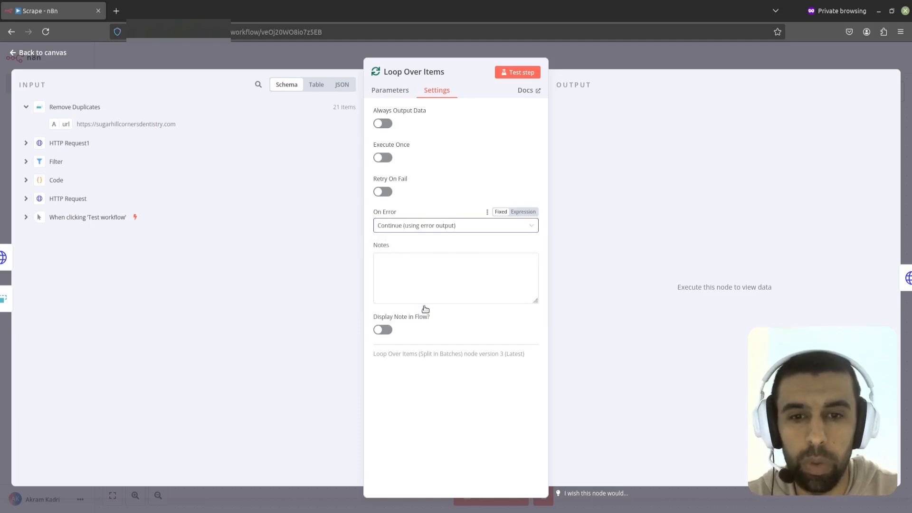
{"action": "left_click", "coordinate": [578, 63]}
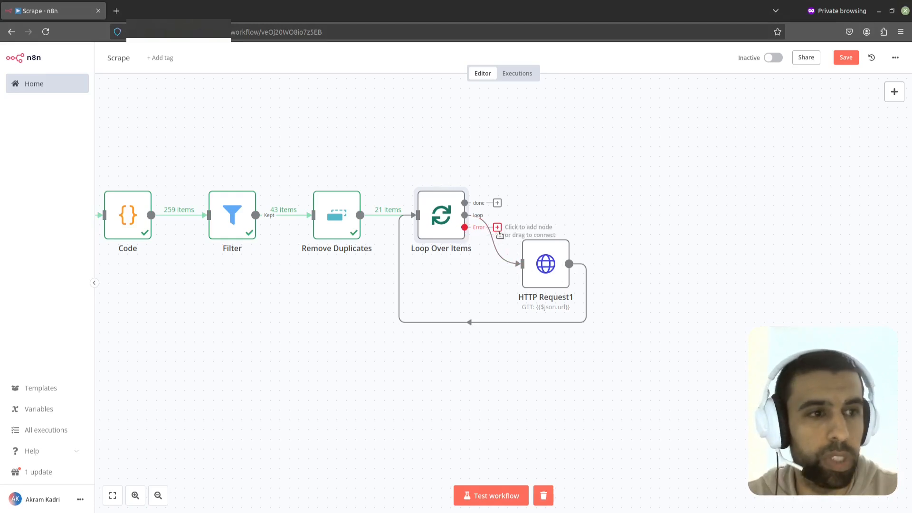
Step: Add a second Loop Over Items node on the first loop's done output
{"action": "left_click", "coordinate": [497, 202]}
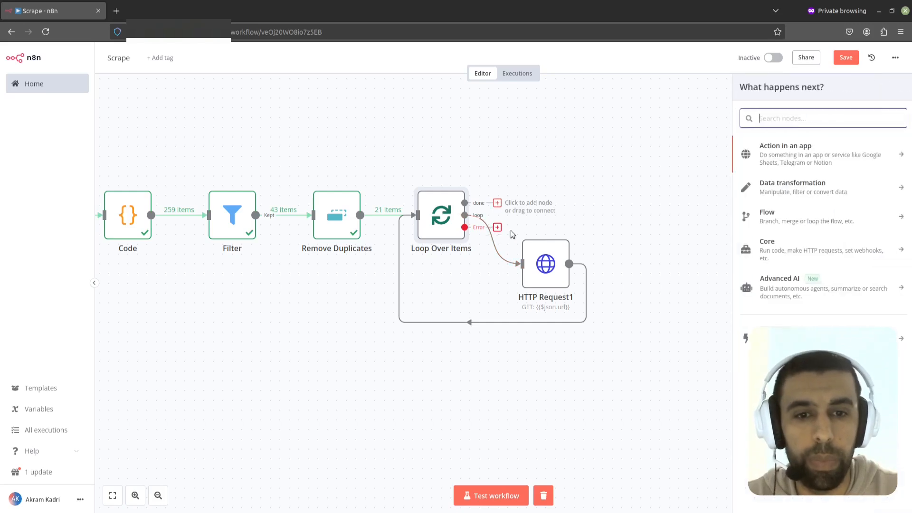
{"action": "type", "text": "loop"}
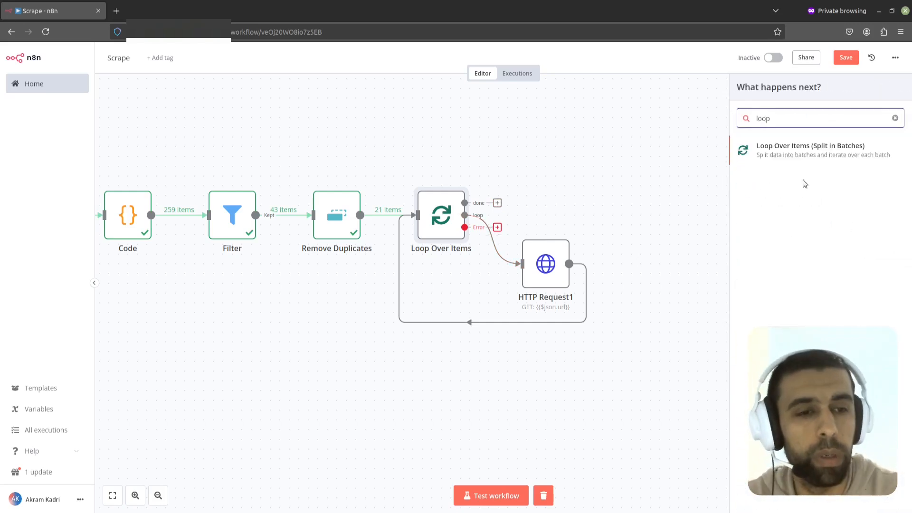
{"action": "left_click", "coordinate": [808, 150]}
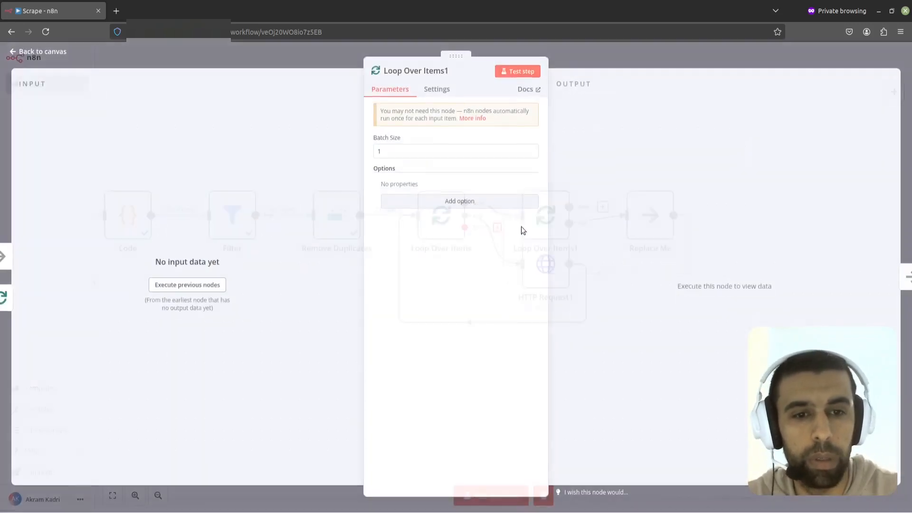
{"action": "left_click", "coordinate": [596, 67]}
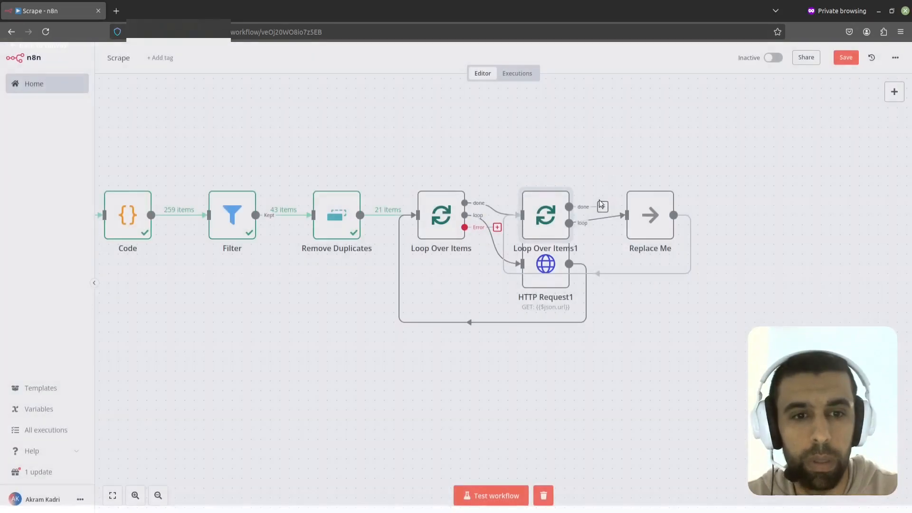
Step: Reposition the second loop and its Replace Me node above the first loop
{"action": "left_click_drag", "start_coordinate": [546, 211], "coordinate": [565, 134]}
{"action": "left_click_drag", "start_coordinate": [642, 213], "coordinate": [670, 165]}
{"action": "left_click_drag", "start_coordinate": [760, 192], "coordinate": [676, 292]}
{"action": "mouse_move", "coordinate": [587, 270]}
{"action": "left_click_drag", "start_coordinate": [586, 268], "coordinate": [578, 276]}
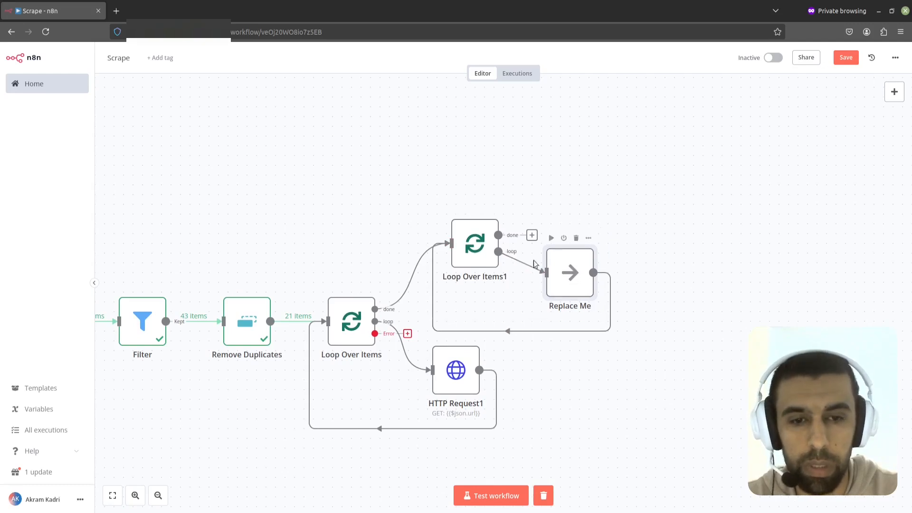
{"action": "left_click_drag", "start_coordinate": [475, 245], "coordinate": [485, 215]}
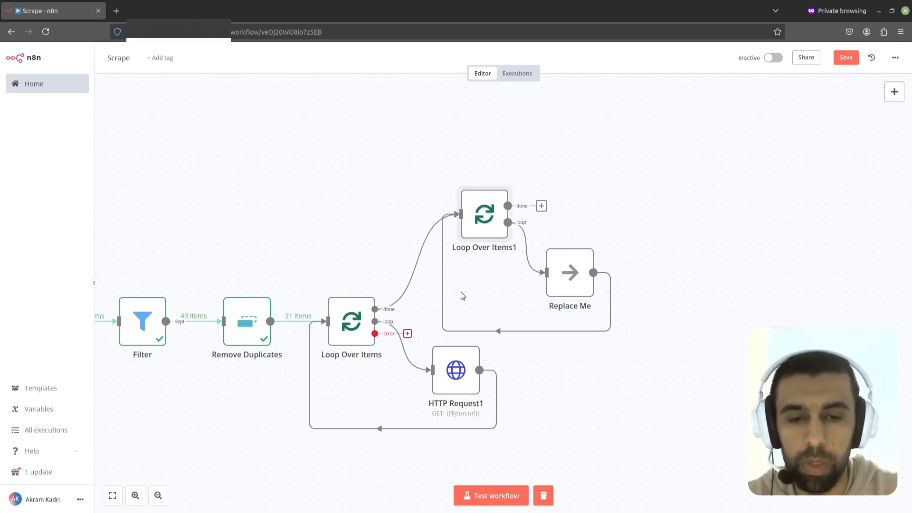
{"action": "mouse_move", "coordinate": [496, 222]}
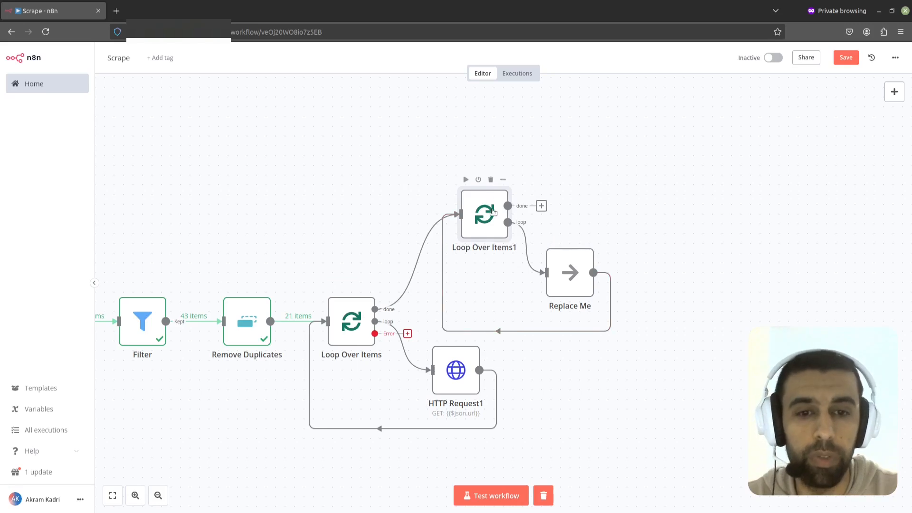
{"action": "left_click_drag", "start_coordinate": [573, 290], "coordinate": [588, 270]}
{"action": "left_click", "coordinate": [587, 271]}
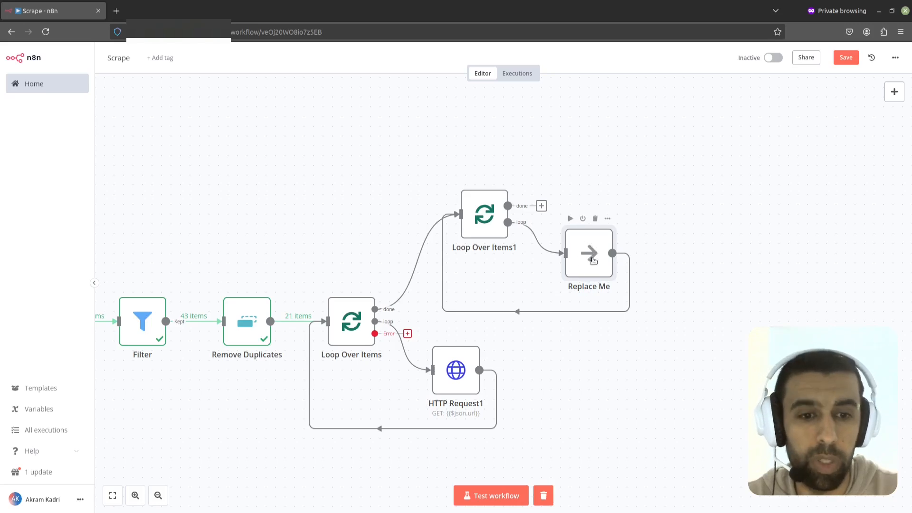
{"action": "left_click_drag", "start_coordinate": [590, 257], "coordinate": [581, 256]}
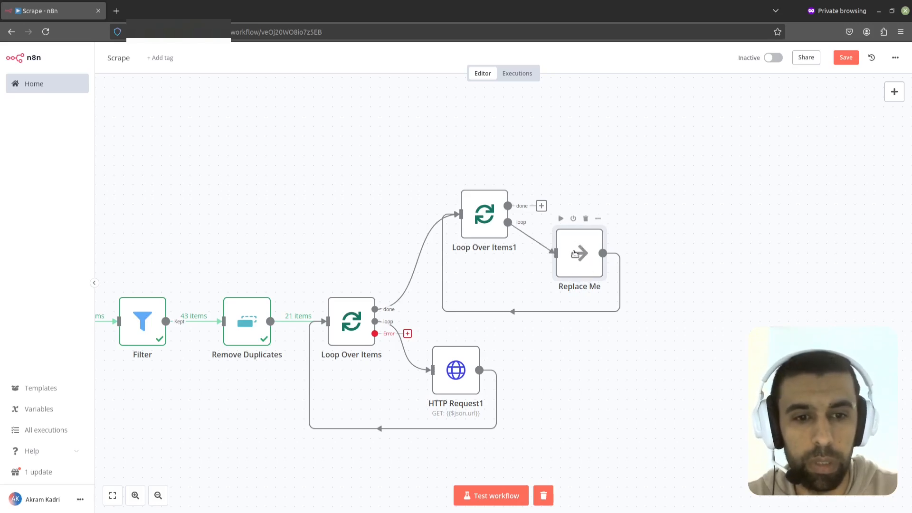
Step: Delete the second loop's Replace Me placeholder and add a Code node on its loop branch
{"action": "left_click", "coordinate": [586, 218]}
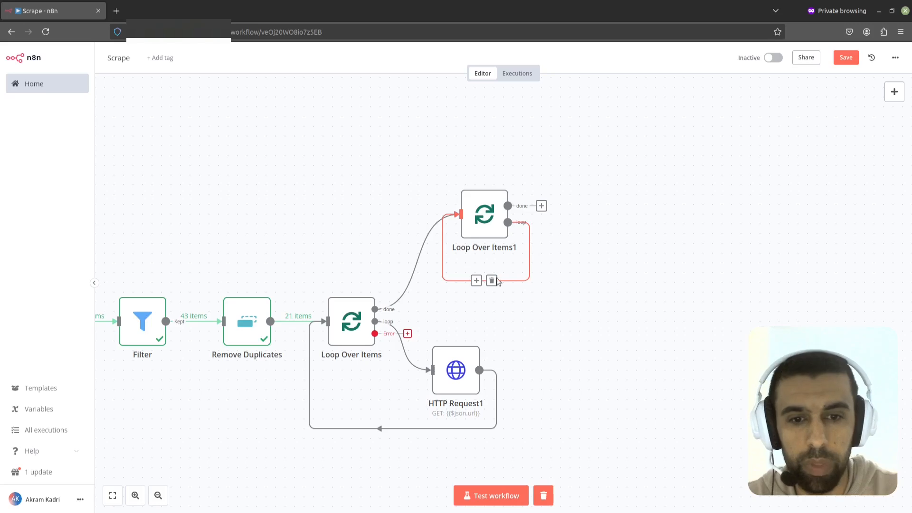
{"action": "left_click", "coordinate": [477, 280]}
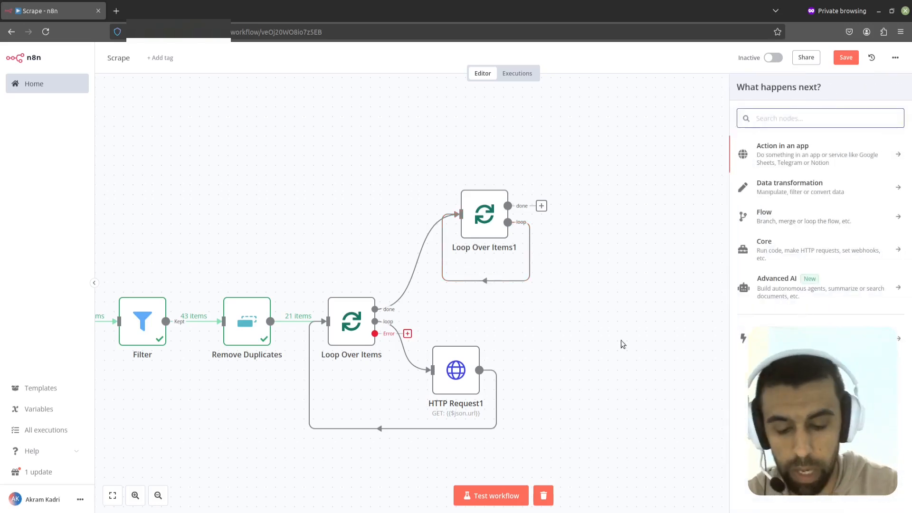
{"action": "type", "text": "code"}
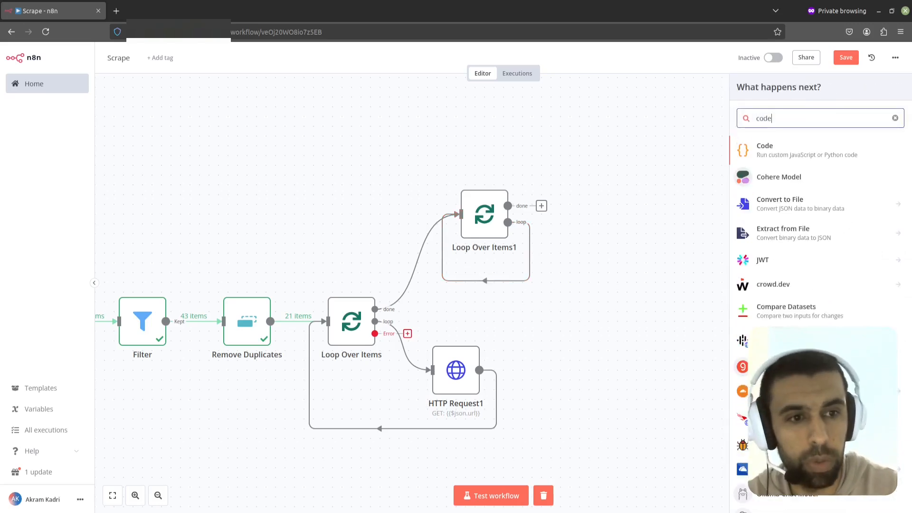
{"action": "left_click", "coordinate": [788, 145]}
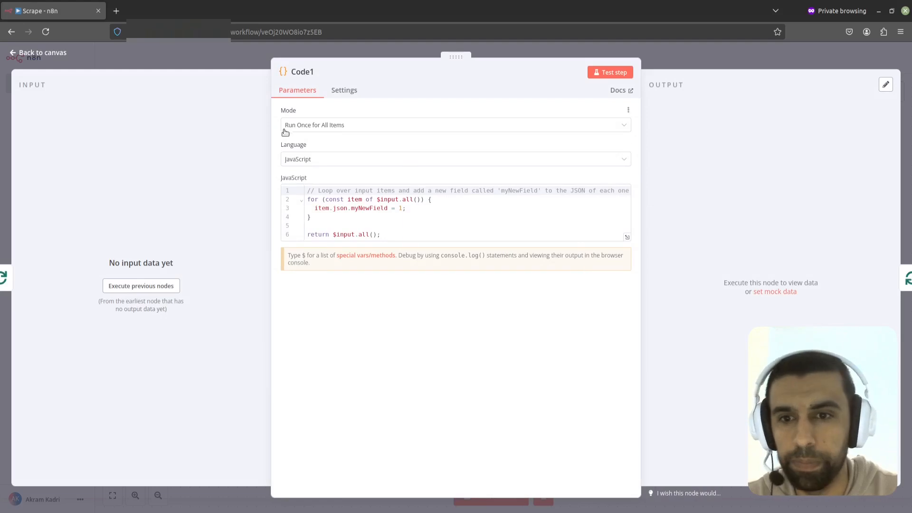
Step: Set the Code node's mode to Run Once for Each Item and replace its code with the pasted email-extracting regex script
{"action": "left_click", "coordinate": [380, 130]}
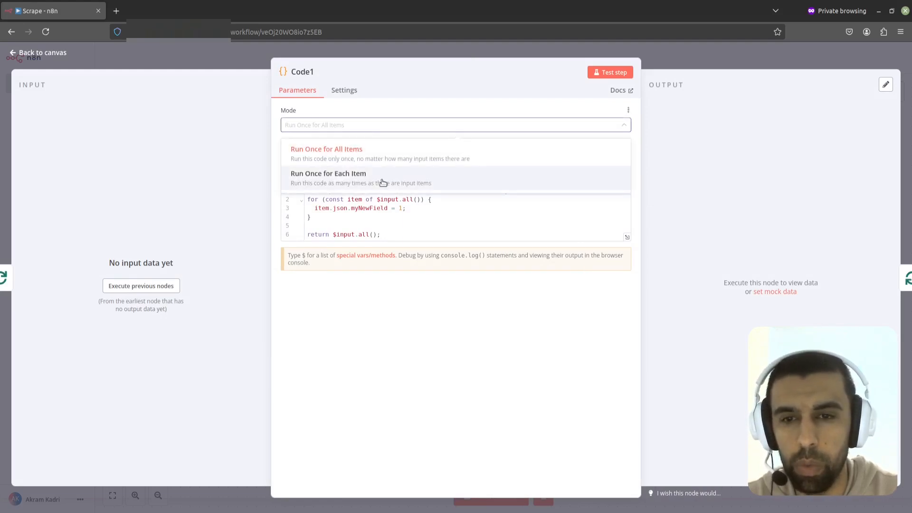
{"action": "left_click", "coordinate": [383, 183]}
{"action": "left_click", "coordinate": [426, 223]}
{"action": "left_click_drag", "start_coordinate": [427, 222], "coordinate": [300, 189]}
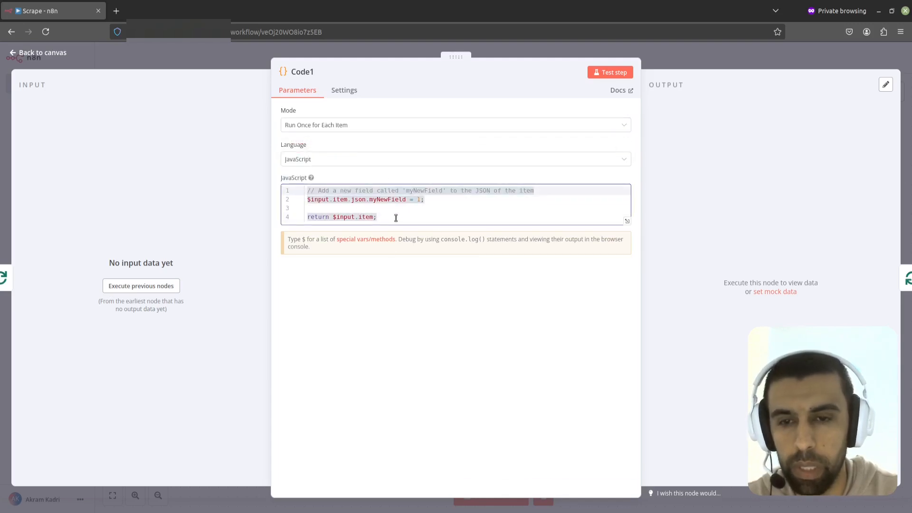
{"action": "type", "text": "const data = $json.data  const emailRegex = /[a-zA-Z0-9._%+-]+@[a-zA-Z0-9.-]+\\.(?!png|jpg|gif|jpeg)[a-zA-Z]{2,}/g   emails = data.match(emailRegex)  console.log(emails)  return {json: {emails: emails}}"}
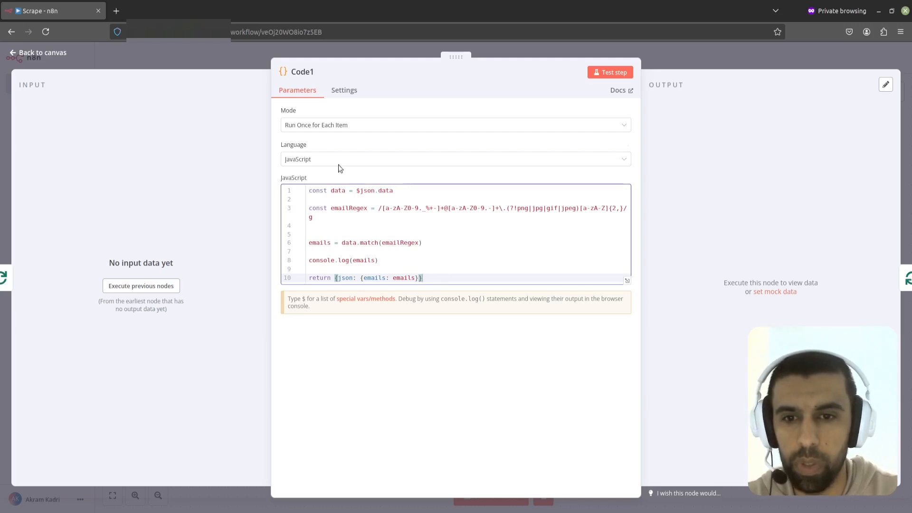
Step: Delete the console.log line from the email extraction code and return to the canvas
{"action": "left_click_drag", "start_coordinate": [382, 208], "coordinate": [609, 208]}
{"action": "left_click", "coordinate": [534, 209]}
{"action": "left_click_drag", "start_coordinate": [522, 208], "coordinate": [567, 211]}
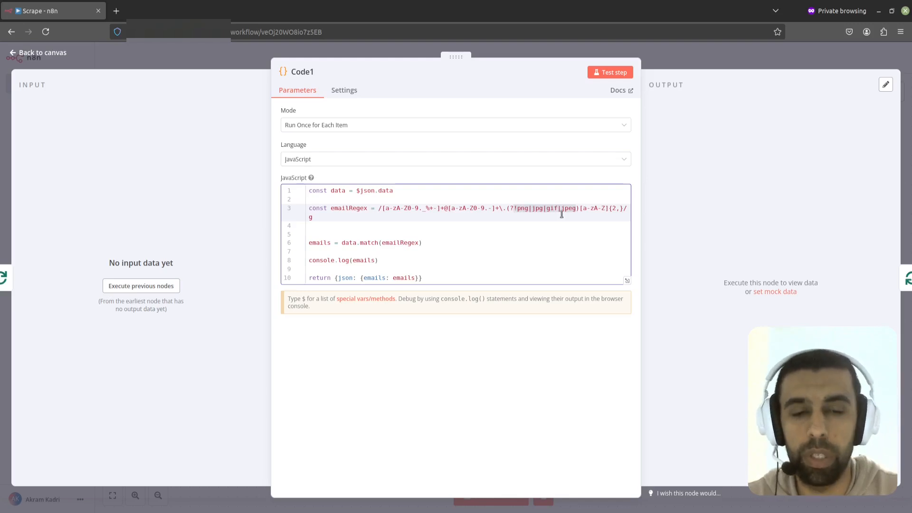
{"action": "left_click", "coordinate": [380, 216]}
{"action": "left_click_drag", "start_coordinate": [390, 262], "coordinate": [311, 261]}
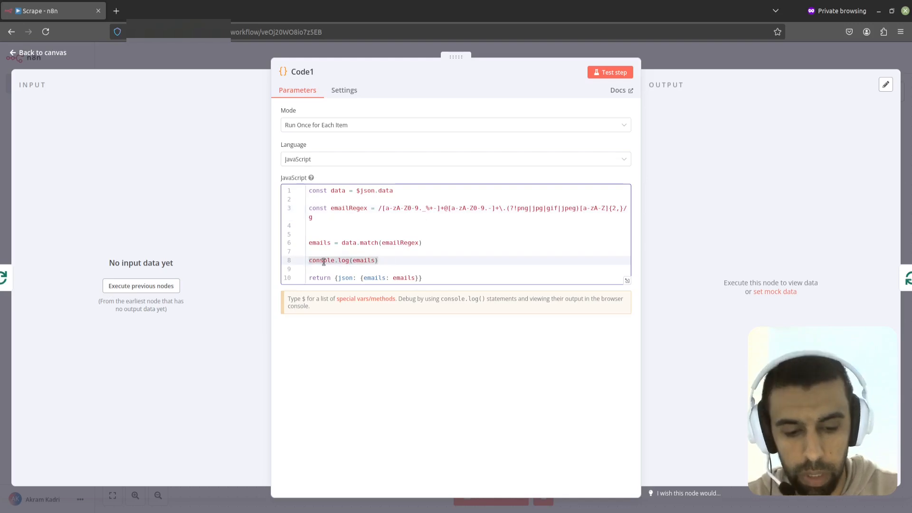
{"action": "key", "text": "BackSpace"}
{"action": "key", "text": "BackSpace"}
{"action": "key", "text": "BackSpace"}
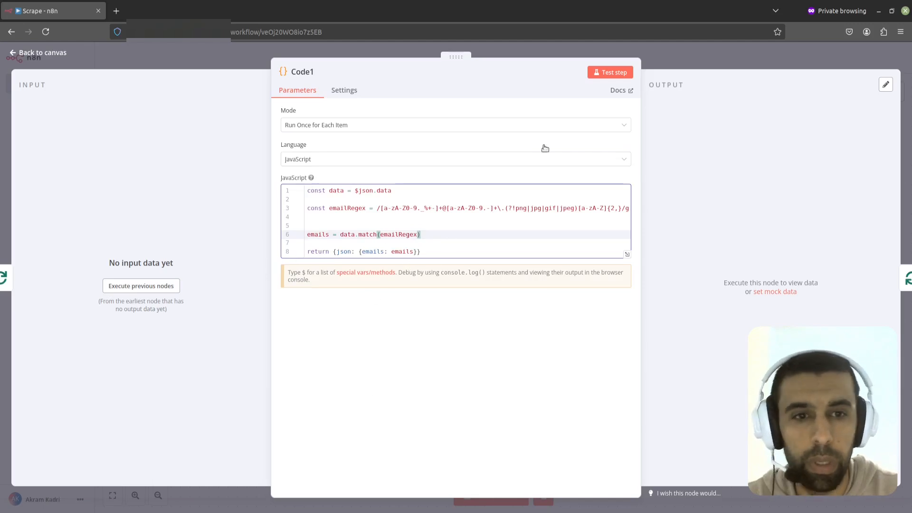
{"action": "left_click", "coordinate": [649, 64]}
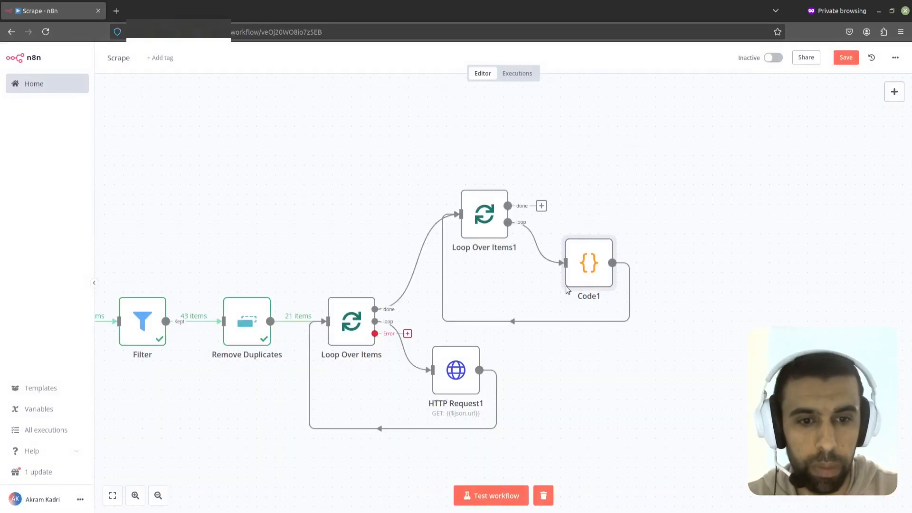
Step: Set the second Loop Over Items node's On Error to Continue (using error output) and realign the Code node
{"action": "left_click_drag", "start_coordinate": [582, 267], "coordinate": [573, 258]}
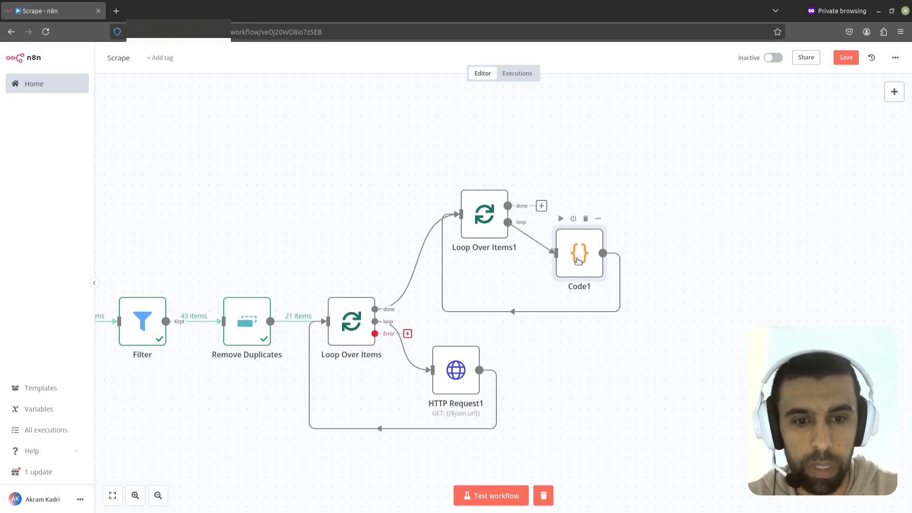
{"action": "double_click", "coordinate": [494, 223]}
{"action": "left_click", "coordinate": [436, 90]}
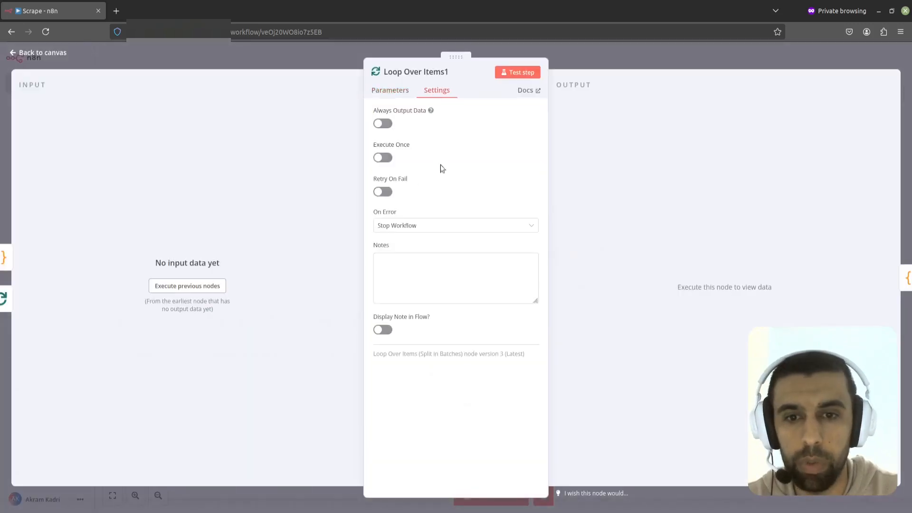
{"action": "left_click", "coordinate": [426, 227]}
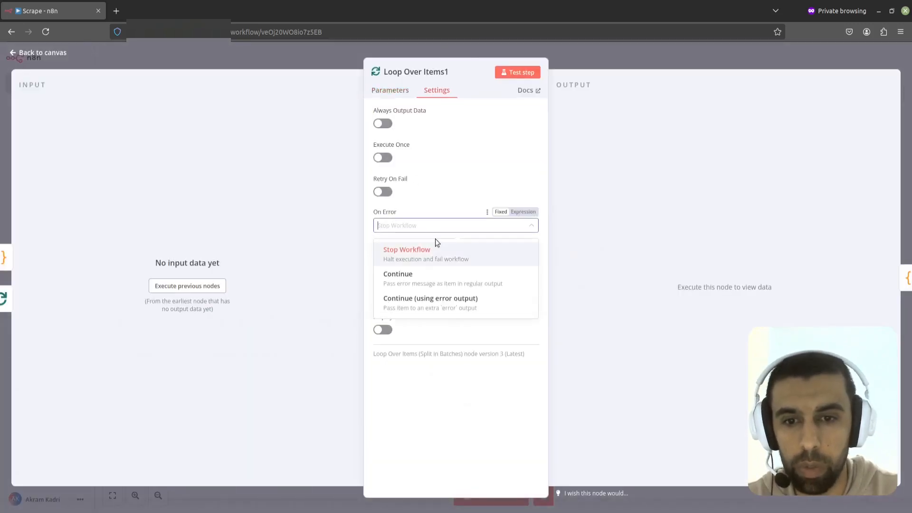
{"action": "left_click", "coordinate": [446, 304]}
{"action": "left_click", "coordinate": [597, 56]}
{"action": "double_click", "coordinate": [579, 248]}
{"action": "left_click", "coordinate": [580, 258]}
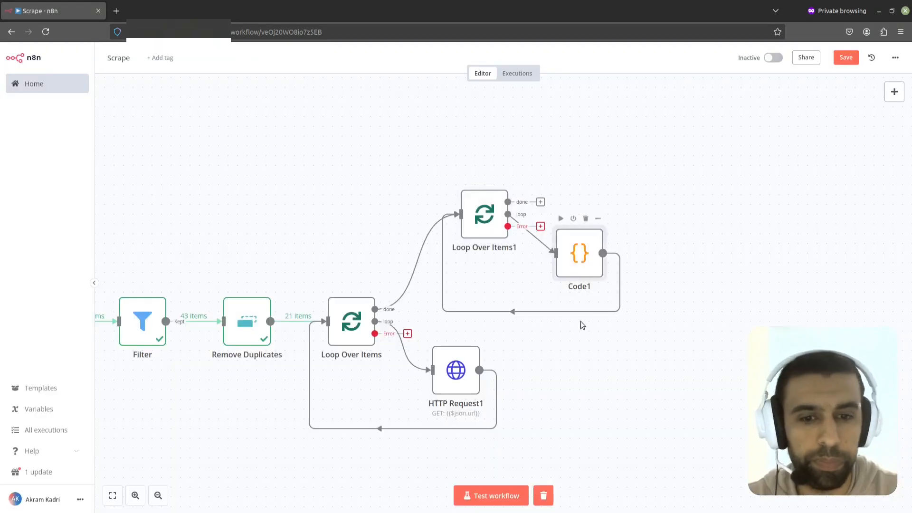
{"action": "left_click_drag", "start_coordinate": [569, 257], "coordinate": [581, 256]}
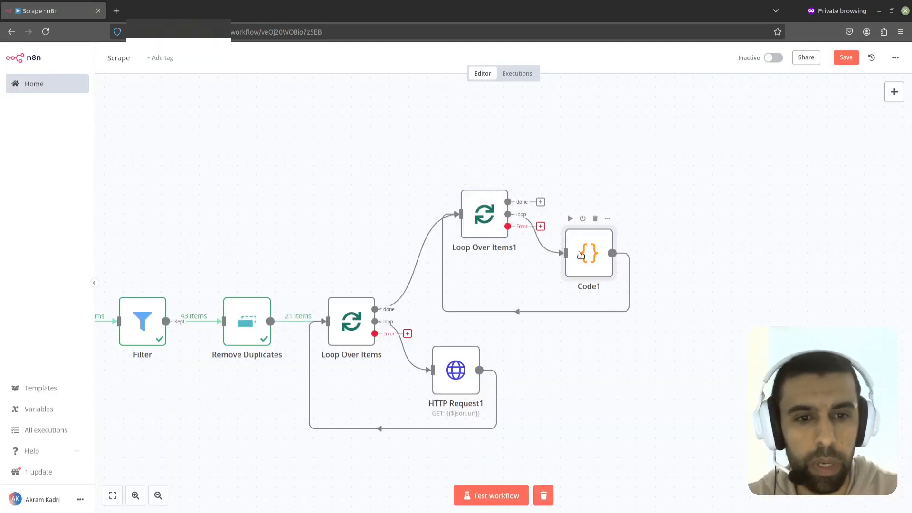
Step: Run a workflow test and inspect the HTTP Request1 node's URL expression and error details
{"action": "left_click", "coordinate": [500, 494]}
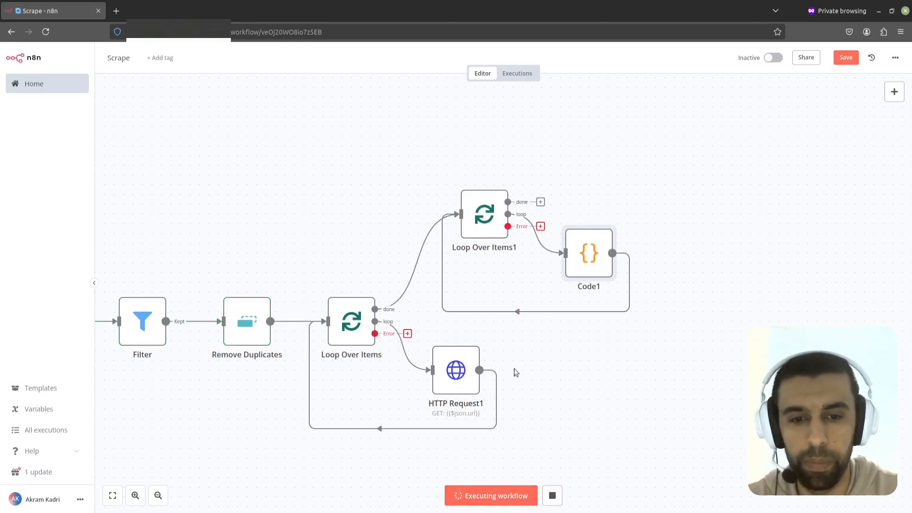
{"action": "double_click", "coordinate": [457, 374]}
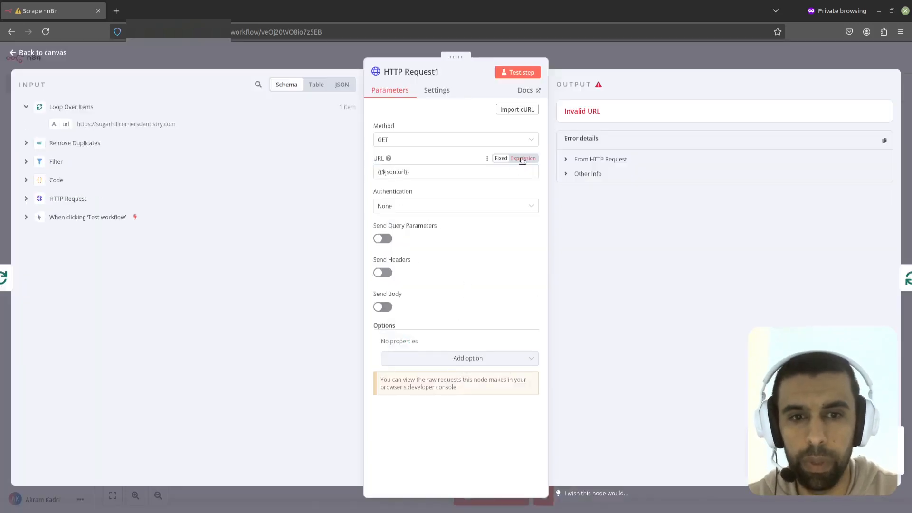
{"action": "left_click", "coordinate": [524, 159]}
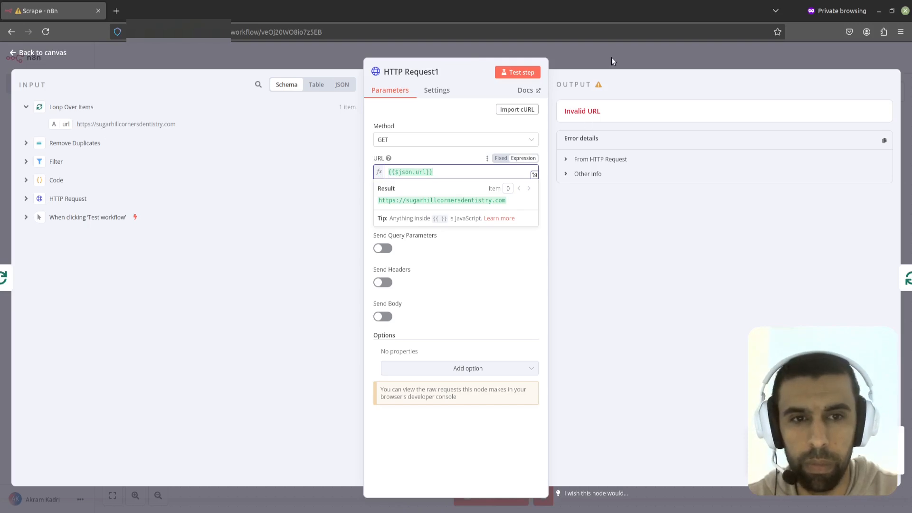
{"action": "left_click", "coordinate": [567, 160]}
{"action": "left_click", "coordinate": [567, 160]}
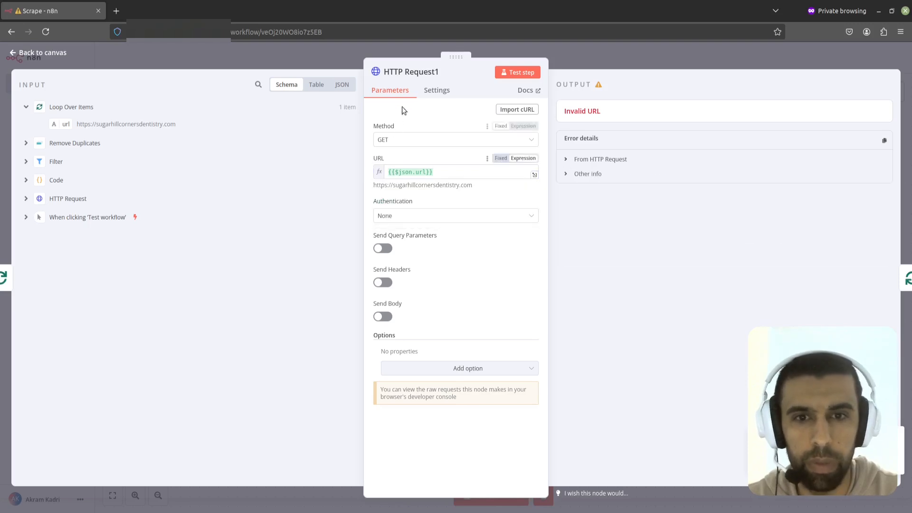
Step: Set the HTTP Request1 node's On Error option to Continue (using error output)
{"action": "left_click", "coordinate": [437, 91]}
{"action": "left_click", "coordinate": [422, 258]}
{"action": "left_click", "coordinate": [422, 330]}
{"action": "left_click", "coordinate": [617, 49]}
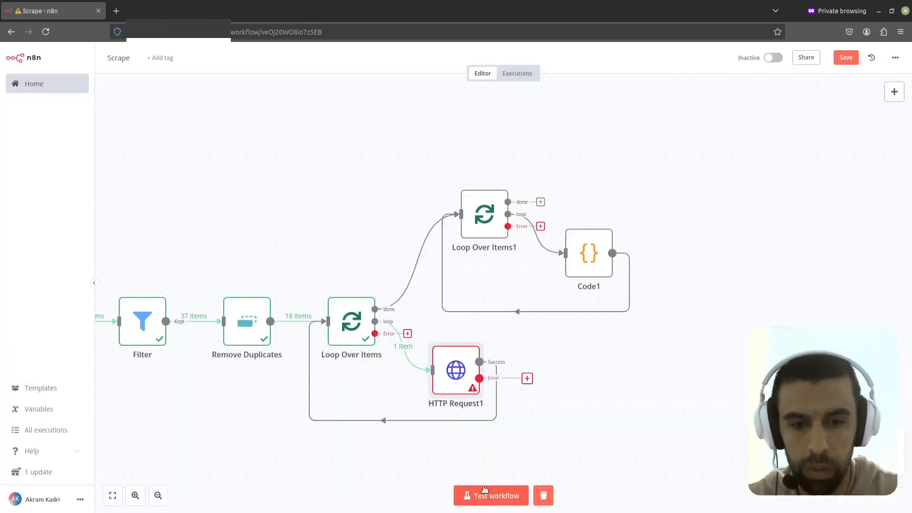
Step: Run a workflow test and inspect the HTTP Request1 and Loop Over Items outputs
{"action": "left_click", "coordinate": [492, 494]}
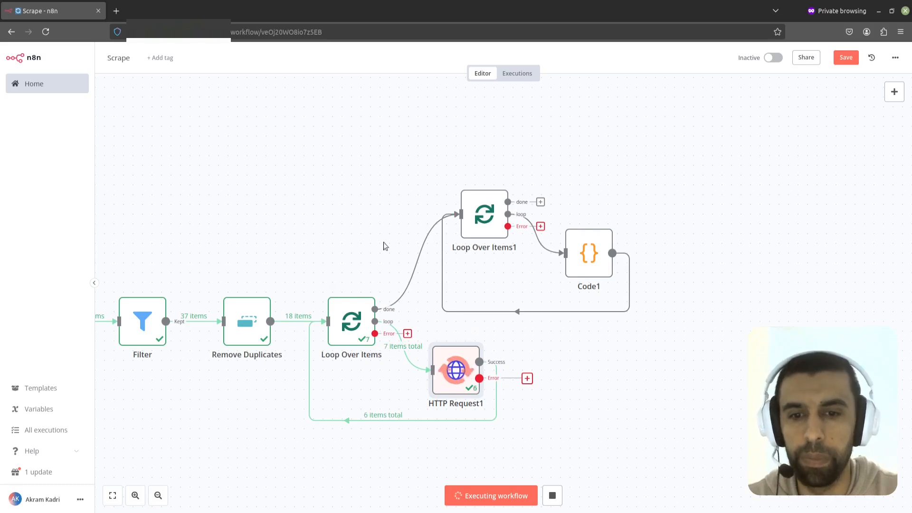
{"action": "double_click", "coordinate": [457, 365]}
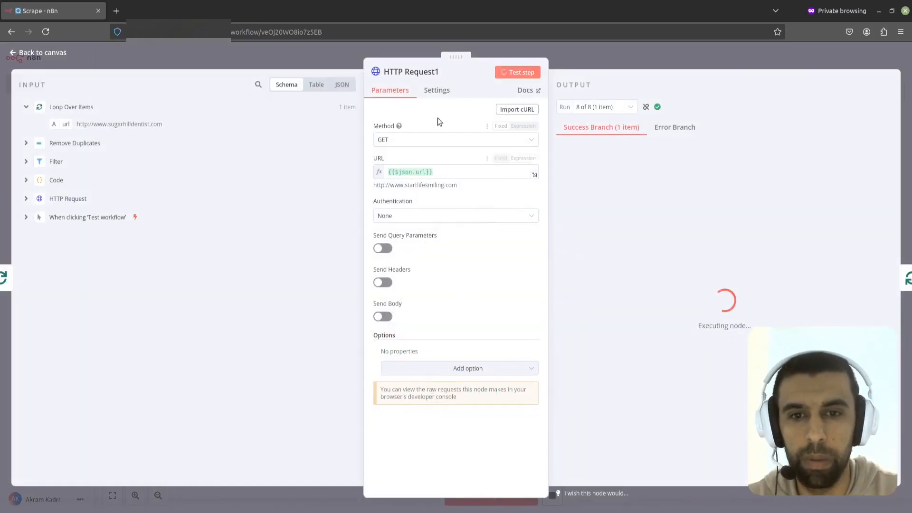
{"action": "left_click", "coordinate": [436, 90]}
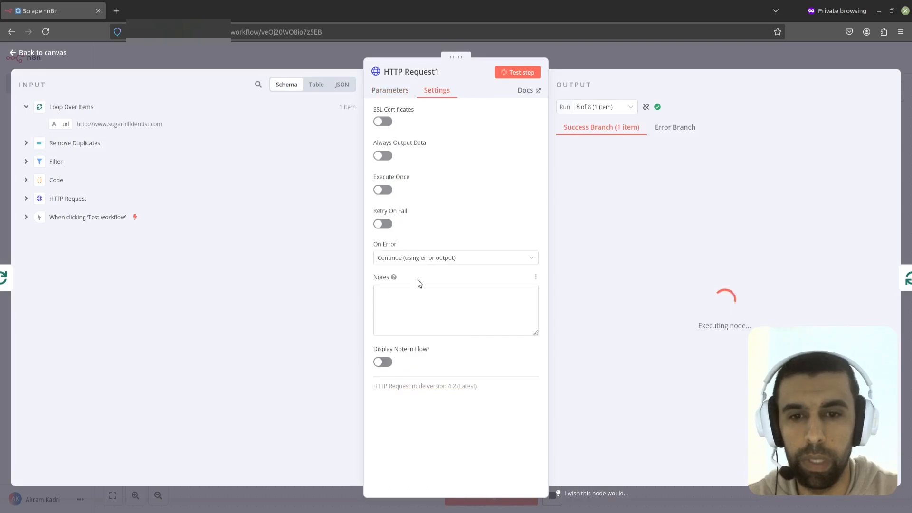
{"action": "left_click", "coordinate": [593, 53]}
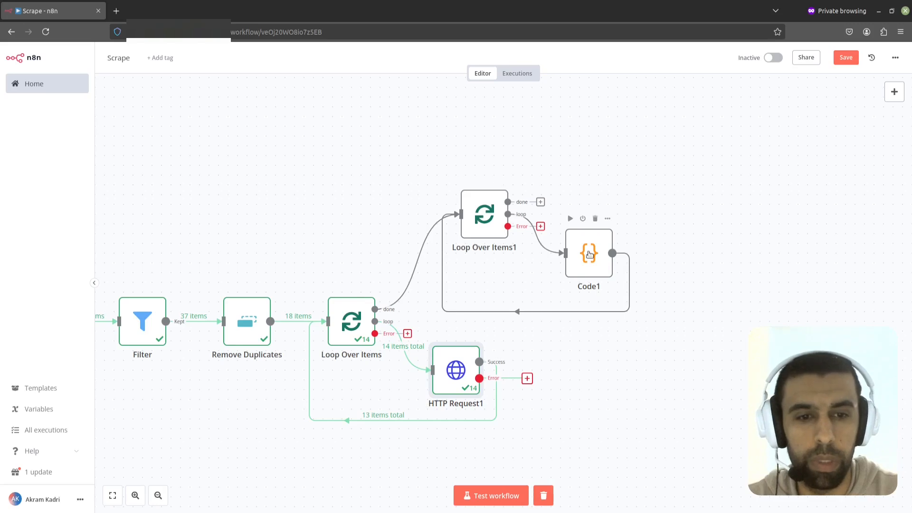
{"action": "double_click", "coordinate": [356, 316]}
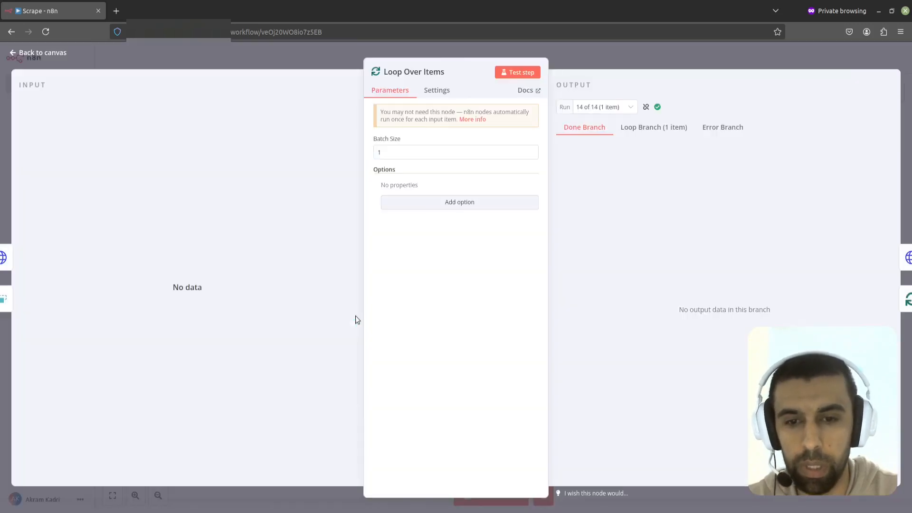
{"action": "left_click", "coordinate": [631, 127]}
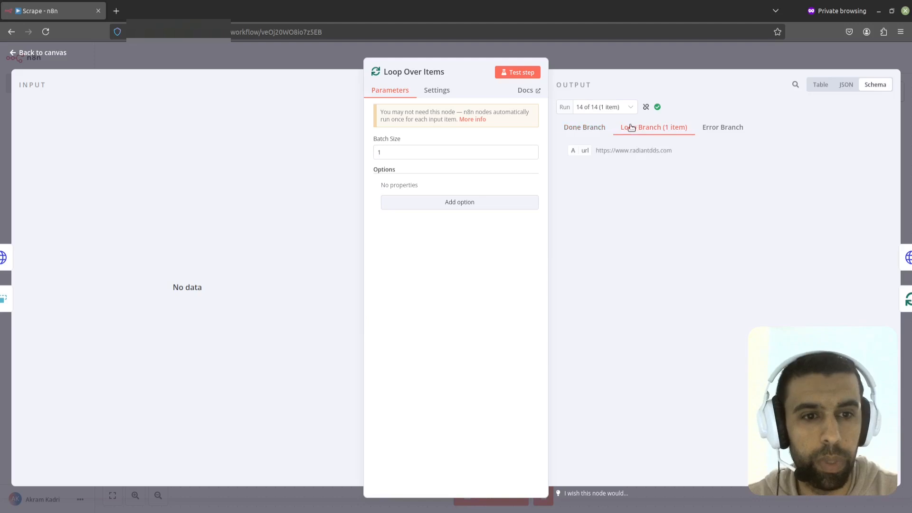
{"action": "left_click", "coordinate": [657, 56]}
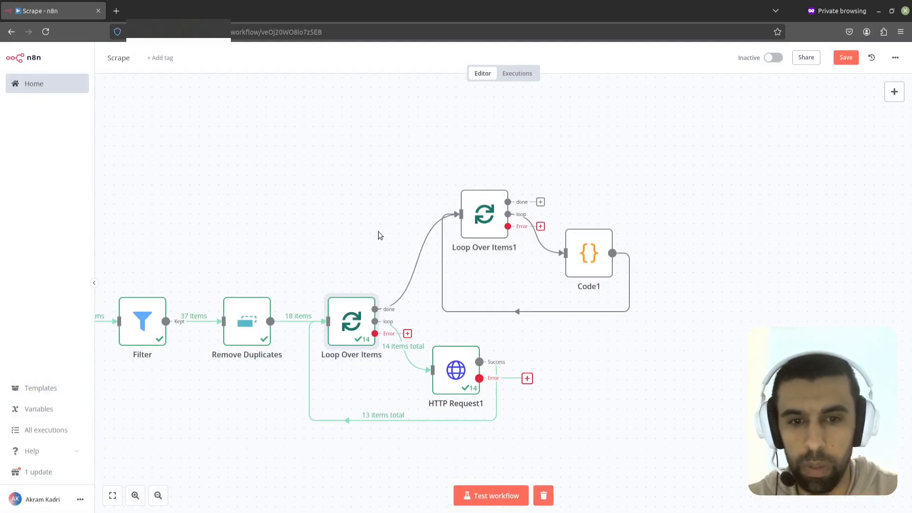
Step: Add an Aggregate node on the second loop's done output and place it above the Code node
{"action": "scroll", "coordinate": [376, 223], "scroll_direction": "down", "scroll_amount": 1}
{"action": "left_click", "coordinate": [472, 189]}
{"action": "double_click", "coordinate": [472, 189]}
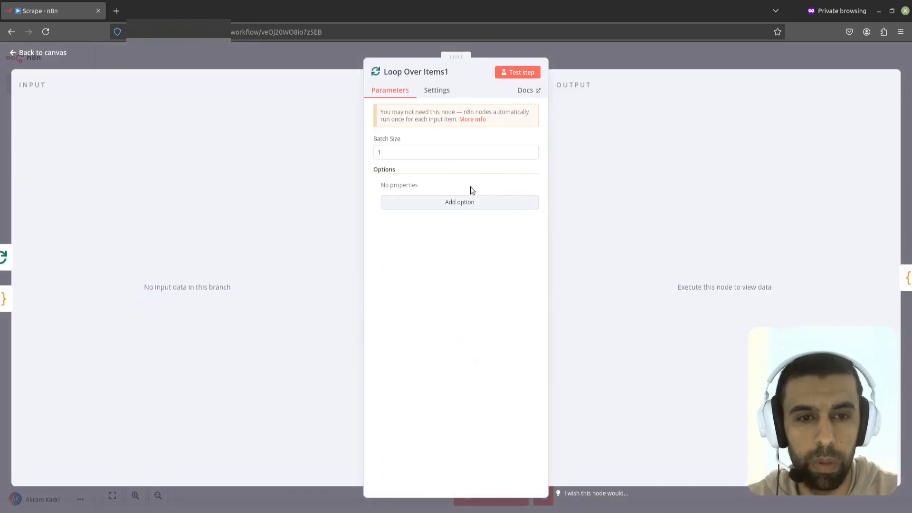
{"action": "left_click", "coordinate": [580, 45]}
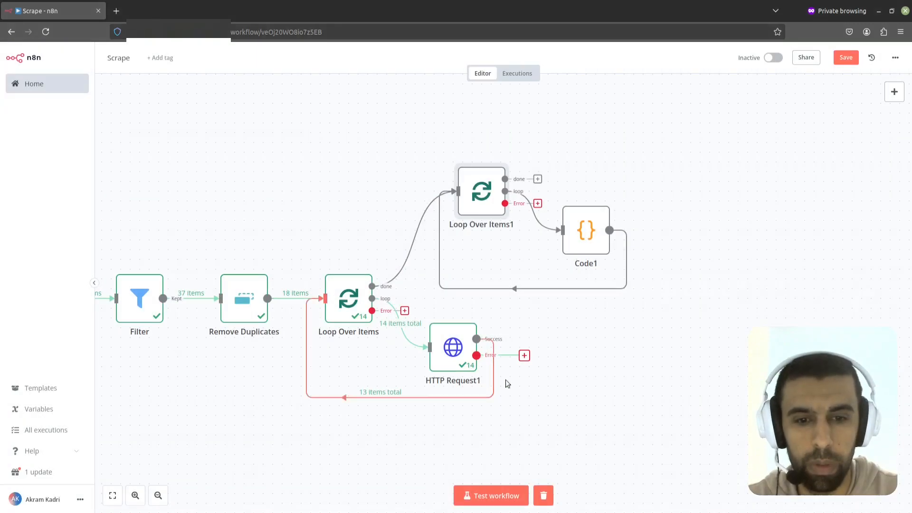
{"action": "mouse_move", "coordinate": [424, 242]}
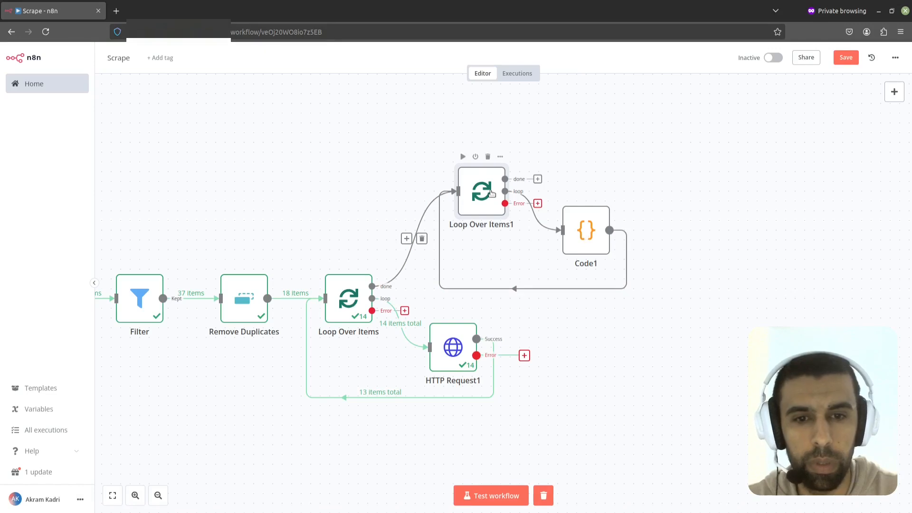
{"action": "left_click_drag", "start_coordinate": [627, 222], "coordinate": [507, 275]}
{"action": "left_click", "coordinate": [419, 231]}
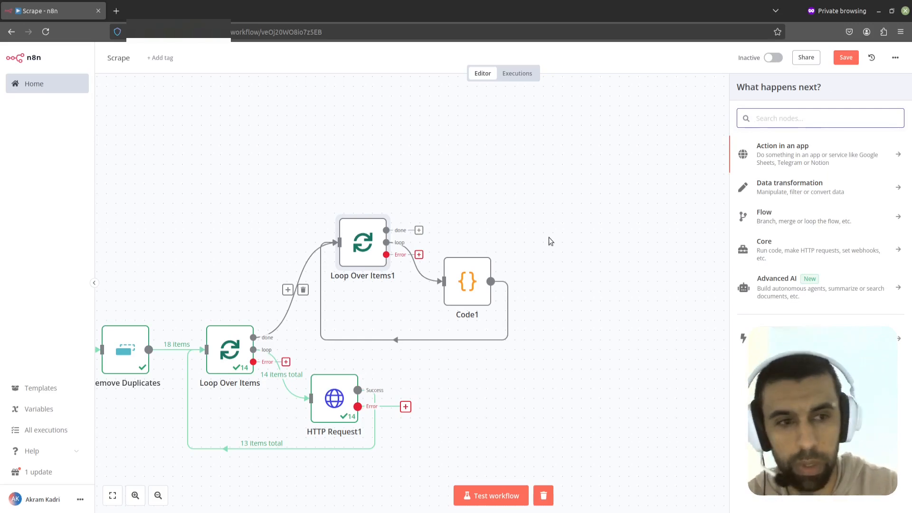
{"action": "type", "text": "no"}
{"action": "key", "text": "BackSpace"}
{"action": "key", "text": "BackSpace"}
{"action": "type", "text": "aggre"}
{"action": "left_click", "coordinate": [836, 154]}
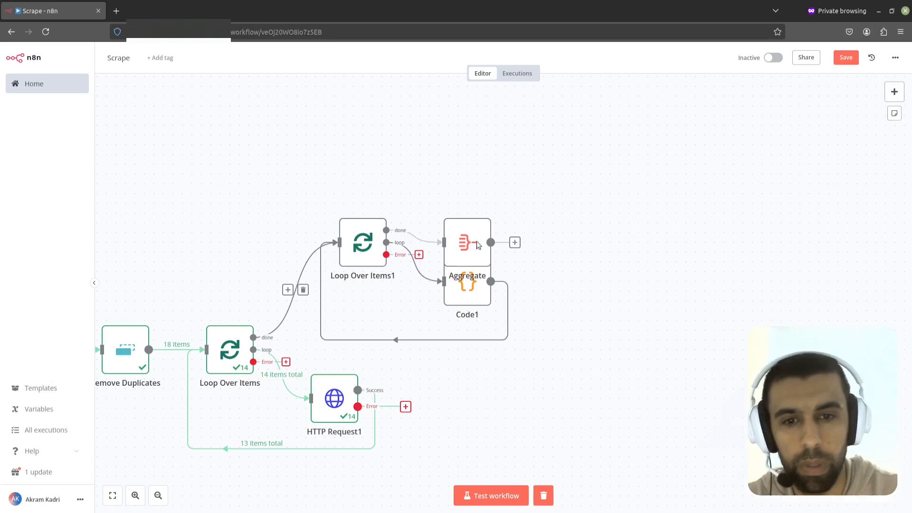
{"action": "left_click", "coordinate": [559, 65]}
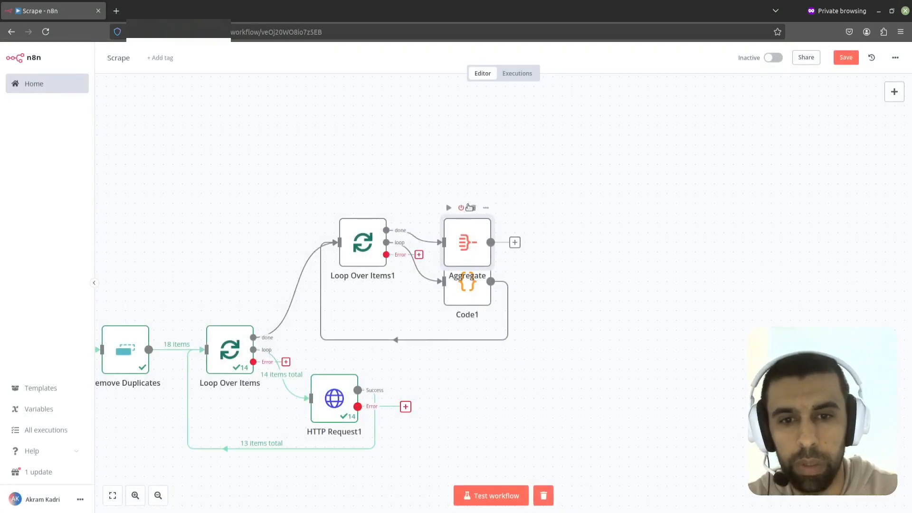
{"action": "left_click_drag", "start_coordinate": [468, 236], "coordinate": [478, 178]}
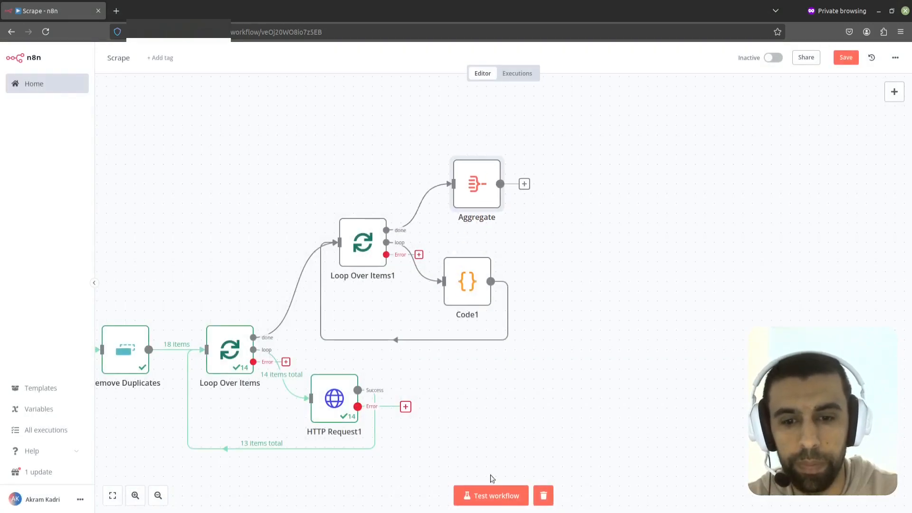
Step: Run a workflow test and set the HTTP Request1 node's On Error option to Continue
{"action": "left_click", "coordinate": [492, 494]}
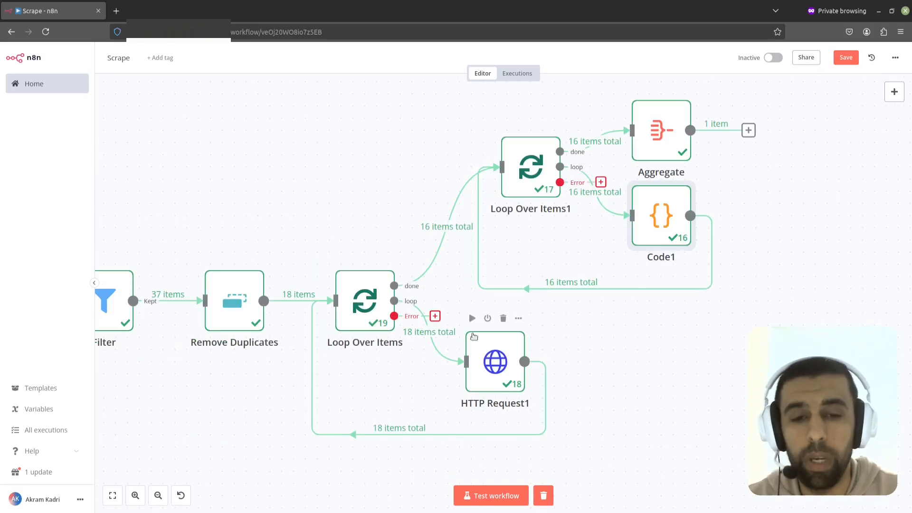
{"action": "double_click", "coordinate": [485, 363]}
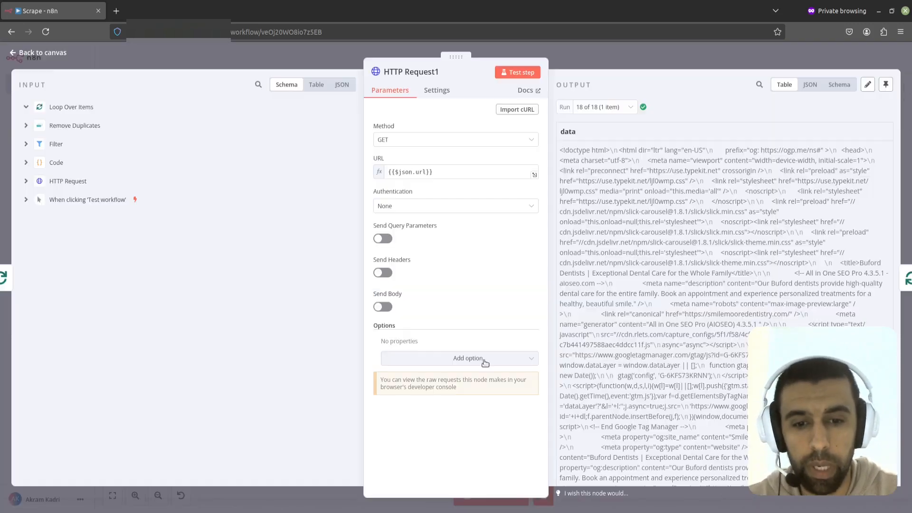
{"action": "left_click", "coordinate": [437, 90]}
{"action": "left_click", "coordinate": [456, 258]}
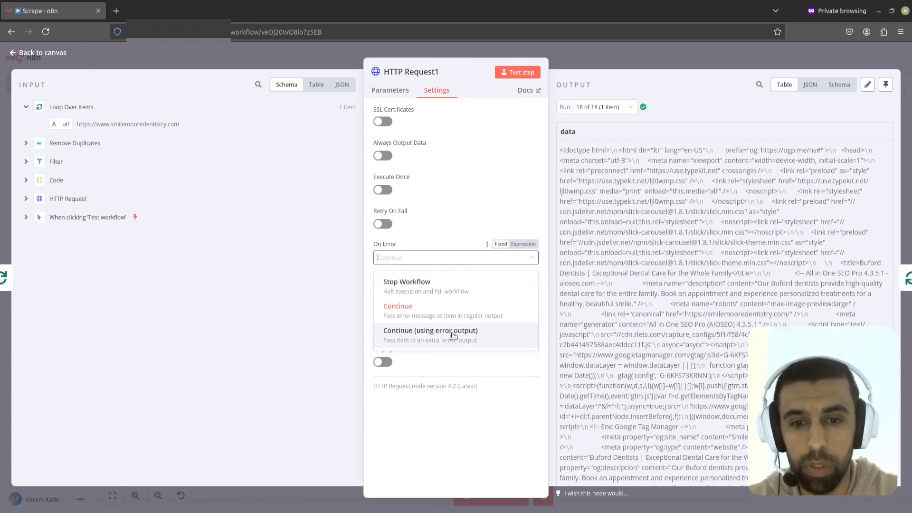
{"action": "left_click", "coordinate": [430, 309]}
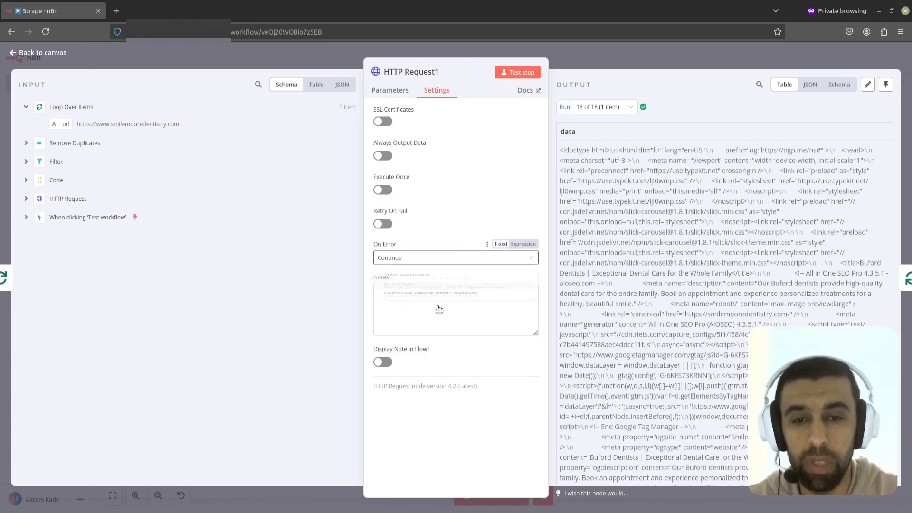
Step: Inspect the Loop Over Items node's error settings and the Loop Over Items1 node's output branches
{"action": "left_click", "coordinate": [574, 53]}
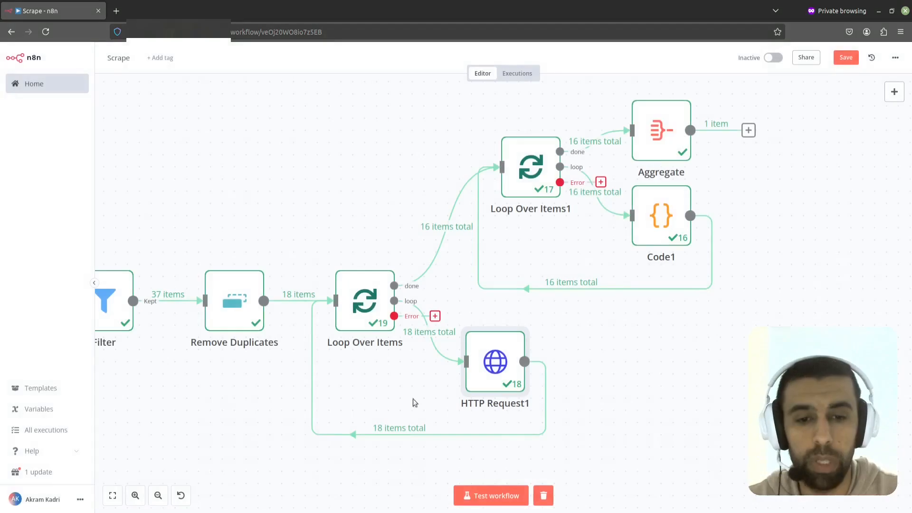
{"action": "double_click", "coordinate": [370, 293]}
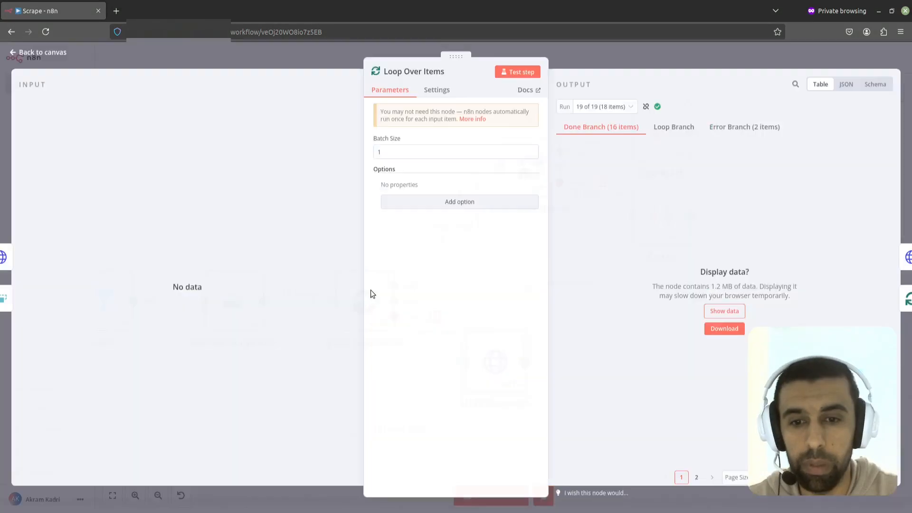
{"action": "left_click", "coordinate": [437, 90]}
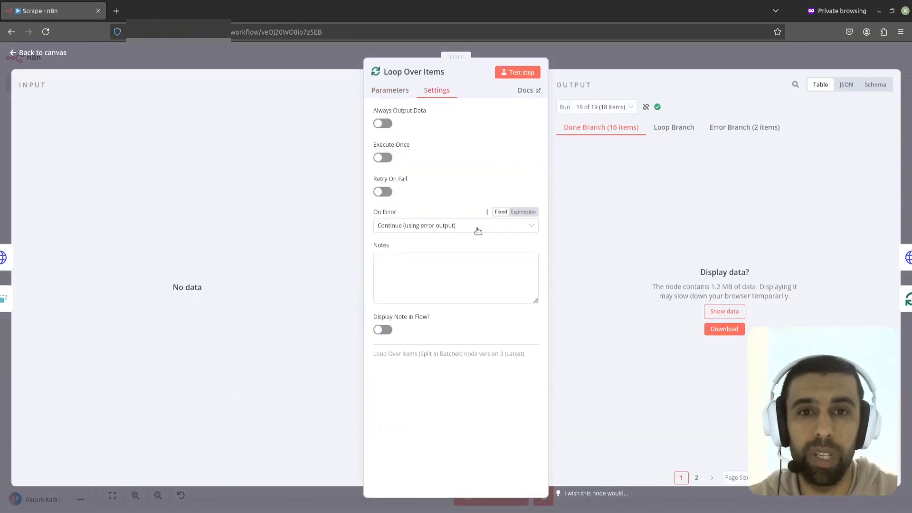
{"action": "left_click", "coordinate": [605, 68]}
{"action": "left_click_drag", "start_coordinate": [600, 350], "coordinate": [541, 363]}
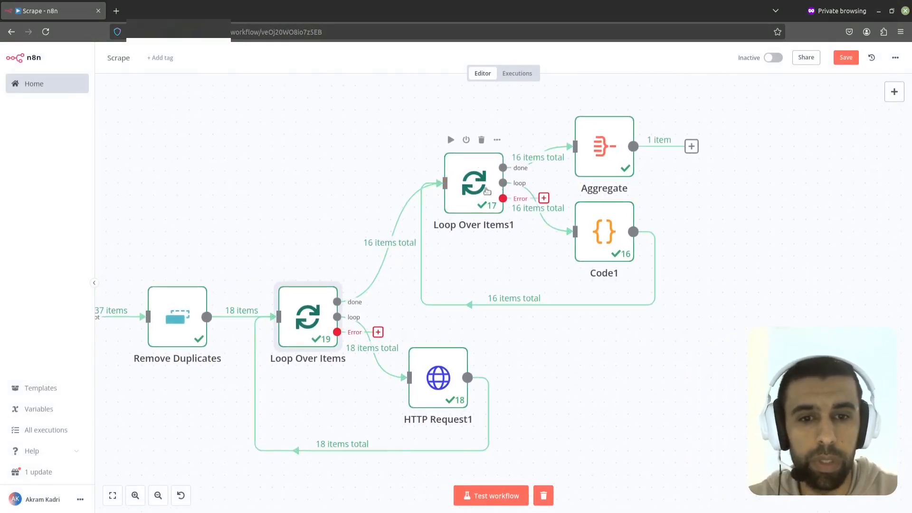
{"action": "double_click", "coordinate": [487, 191]}
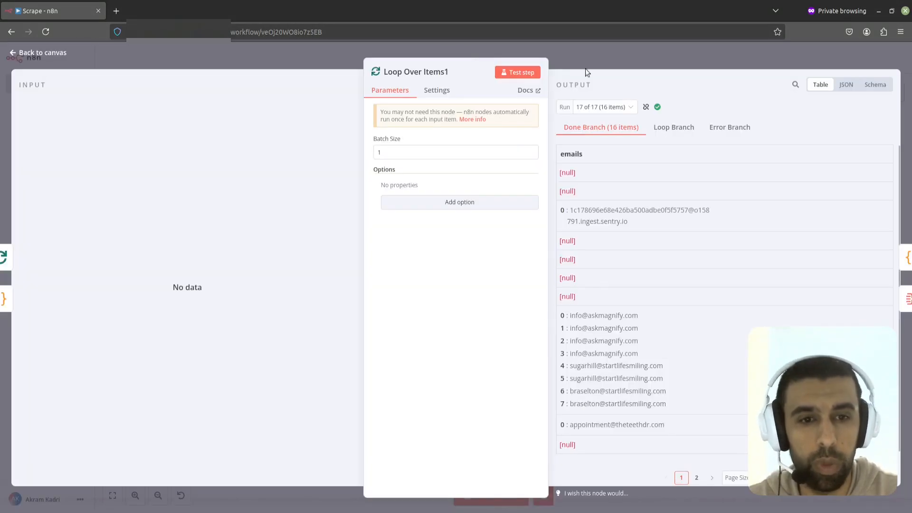
{"action": "left_click", "coordinate": [529, 47]}
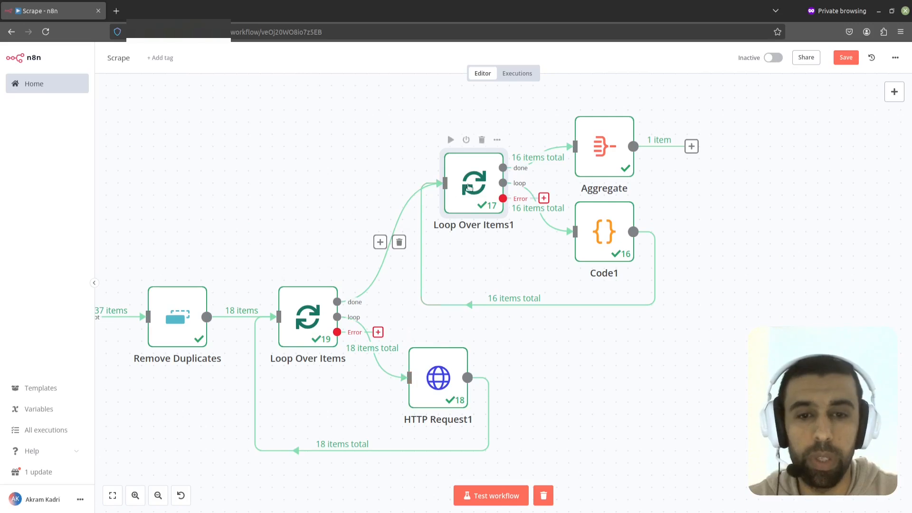
Step: Open the Code1 node and browse through its output for the different runs
{"action": "double_click", "coordinate": [608, 221]}
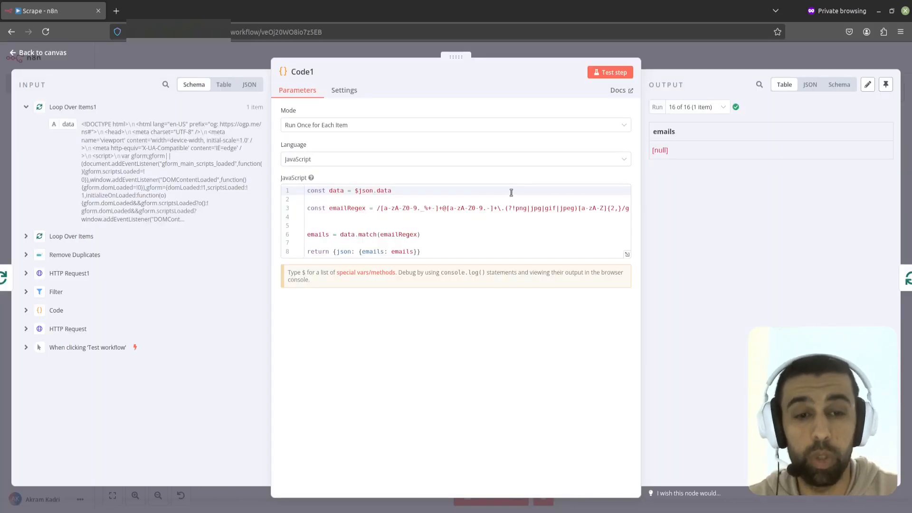
{"action": "left_click", "coordinate": [702, 116]}
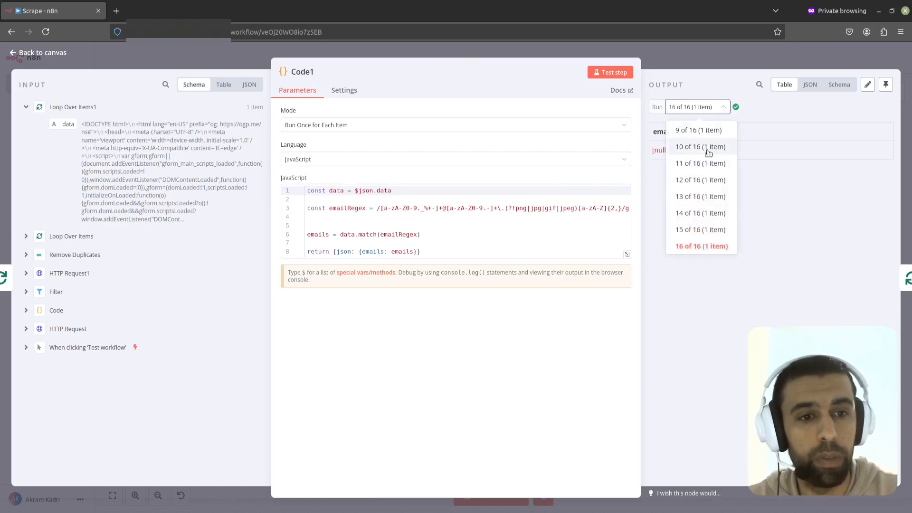
{"action": "left_click", "coordinate": [705, 161]}
{"action": "left_click", "coordinate": [704, 108]}
{"action": "left_click", "coordinate": [695, 163]}
{"action": "left_click", "coordinate": [699, 105]}
{"action": "left_click", "coordinate": [696, 198]}
{"action": "left_click", "coordinate": [697, 107]}
{"action": "left_click", "coordinate": [697, 213]}
{"action": "left_click", "coordinate": [695, 110]}
{"action": "left_click", "coordinate": [696, 243]}
{"action": "left_click", "coordinate": [702, 111]}
{"action": "scroll", "coordinate": [703, 190], "scroll_direction": "up", "scroll_amount": 3}
{"action": "left_click", "coordinate": [696, 147]}
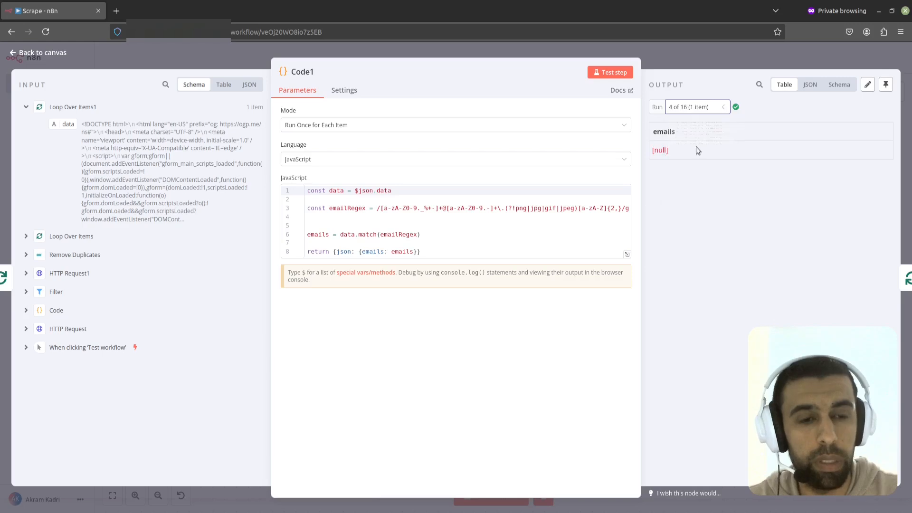
{"action": "left_click", "coordinate": [697, 107]}
{"action": "left_click", "coordinate": [697, 165]}
{"action": "left_click", "coordinate": [698, 105]}
{"action": "left_click", "coordinate": [698, 137]}
{"action": "left_click", "coordinate": [679, 63]}
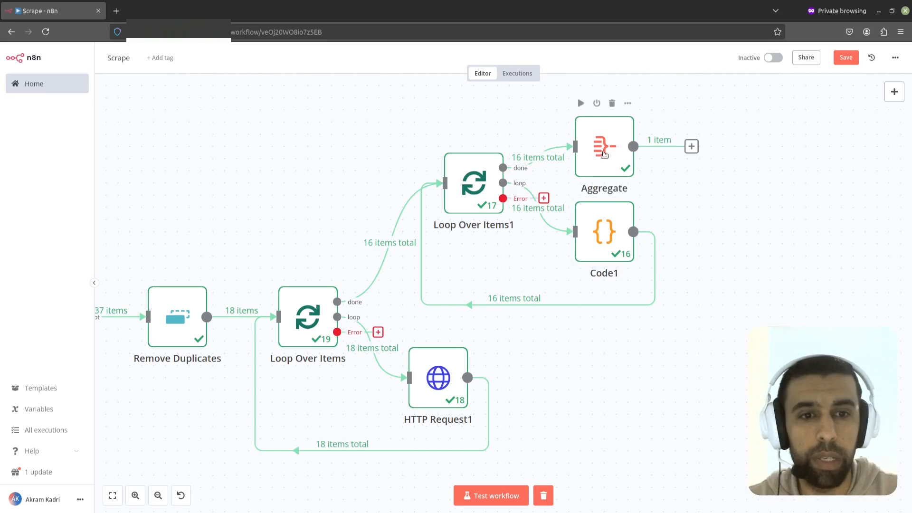
Step: Configure the Aggregate node to aggregate individual fields using the emails field, and test the step
{"action": "left_click_drag", "start_coordinate": [604, 154], "coordinate": [605, 129]}
{"action": "double_click", "coordinate": [606, 142]}
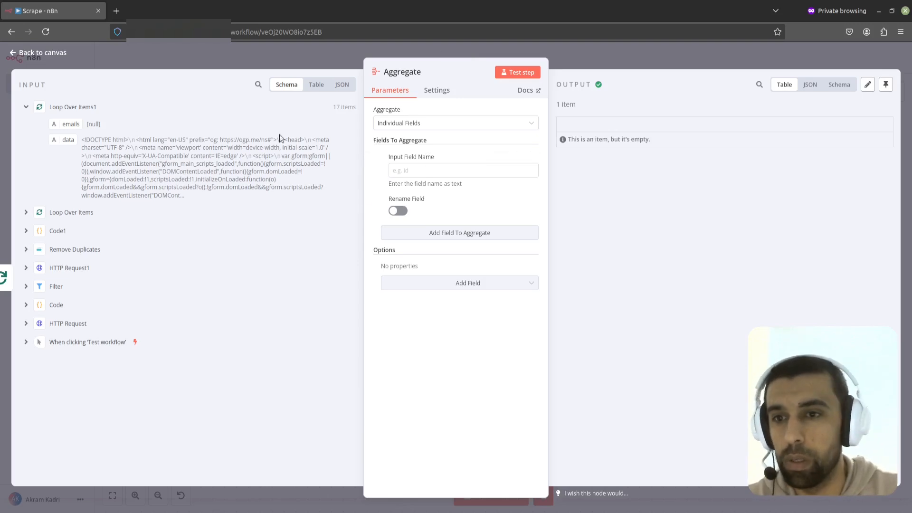
{"action": "left_click_drag", "start_coordinate": [68, 128], "coordinate": [409, 172]}
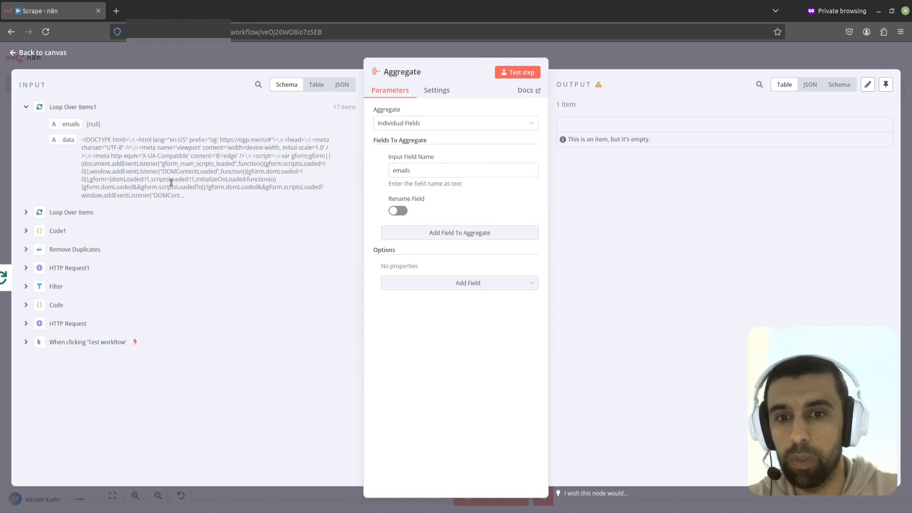
{"action": "left_click", "coordinate": [446, 123]}
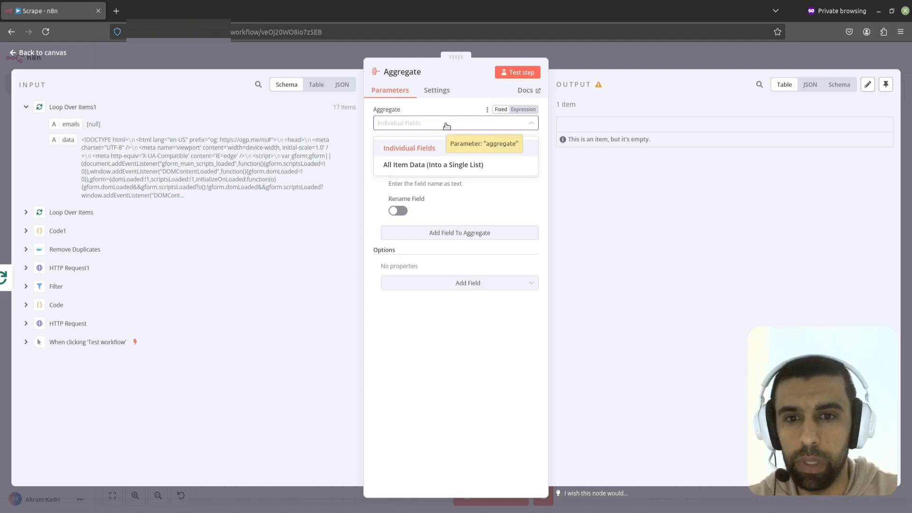
{"action": "left_click", "coordinate": [445, 108]}
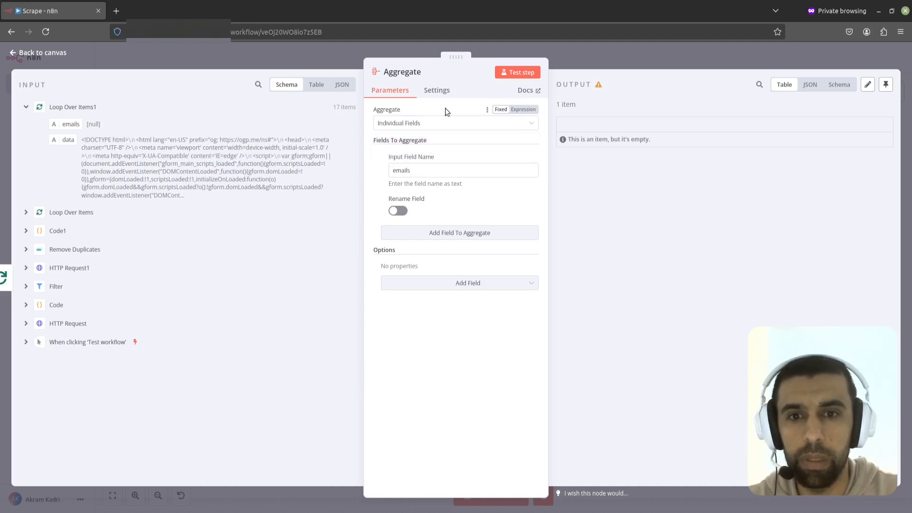
{"action": "left_click", "coordinate": [519, 80]}
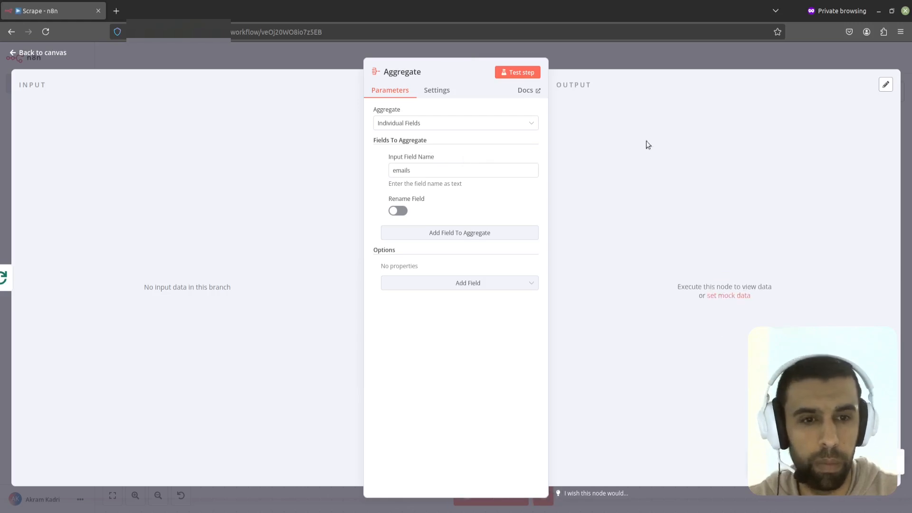
{"action": "left_click", "coordinate": [616, 54]}
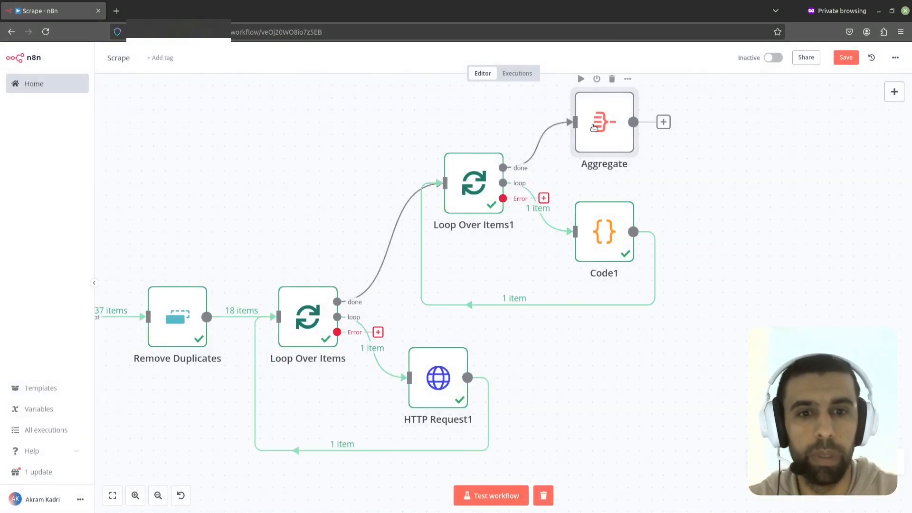
Step: Run a workflow test and inspect the Aggregate node's output in JSON view
{"action": "left_click_drag", "start_coordinate": [600, 126], "coordinate": [588, 126]}
{"action": "left_click", "coordinate": [491, 496]}
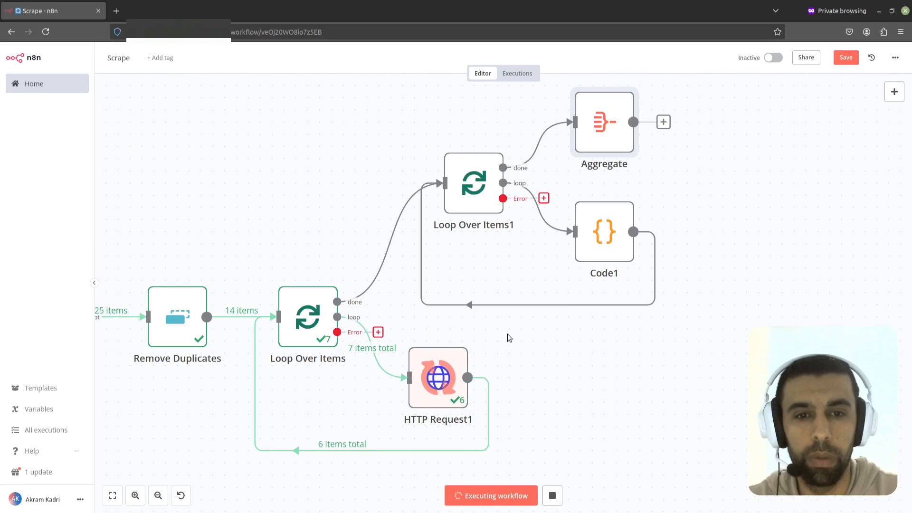
{"action": "left_click_drag", "start_coordinate": [538, 362], "coordinate": [538, 381]}
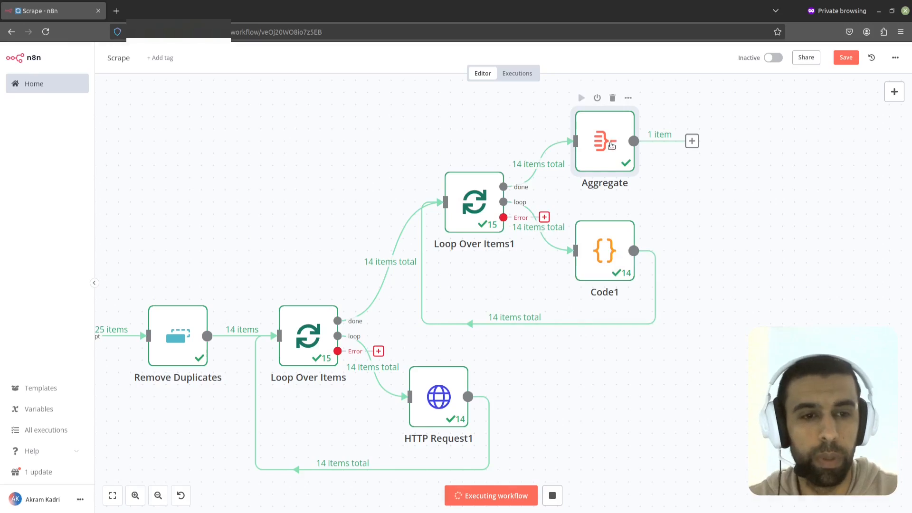
{"action": "double_click", "coordinate": [613, 143]}
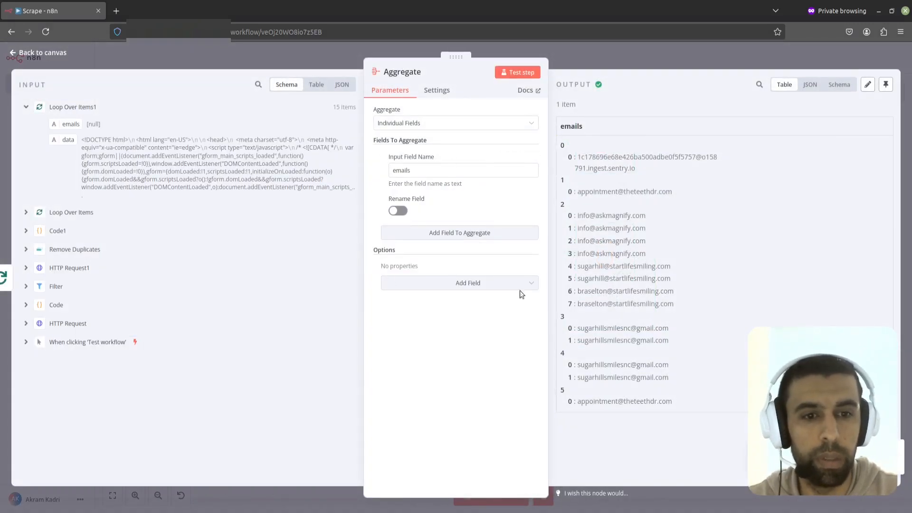
{"action": "left_click", "coordinate": [814, 84]}
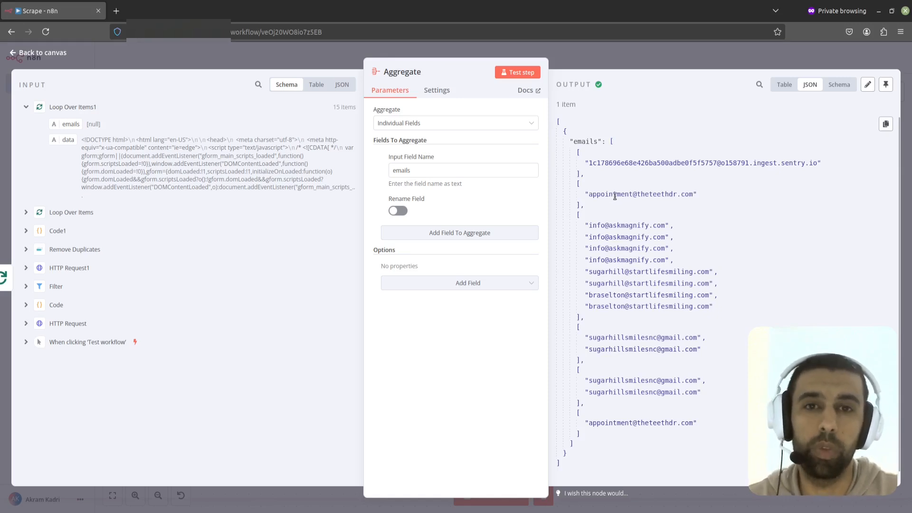
{"action": "left_click", "coordinate": [598, 61]}
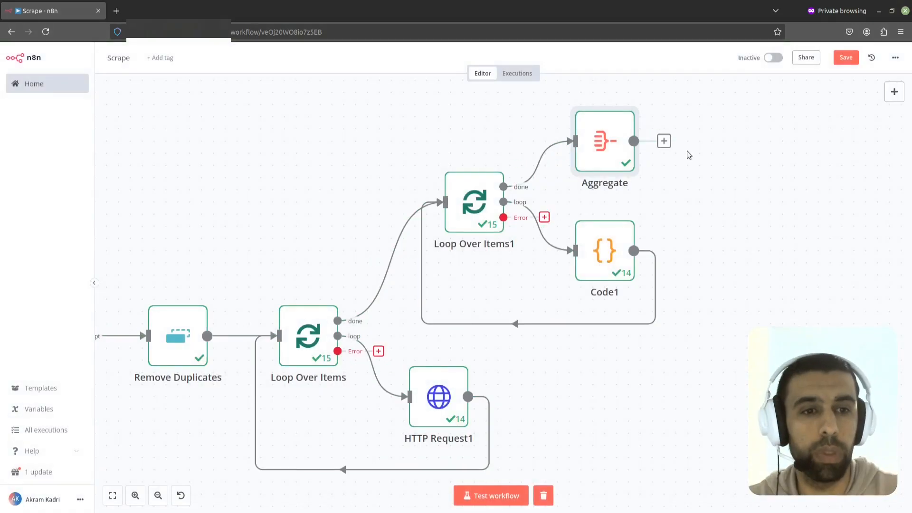
Step: Add a Split Out node after Aggregate that splits out the emails field, and test the step
{"action": "left_click", "coordinate": [692, 142]}
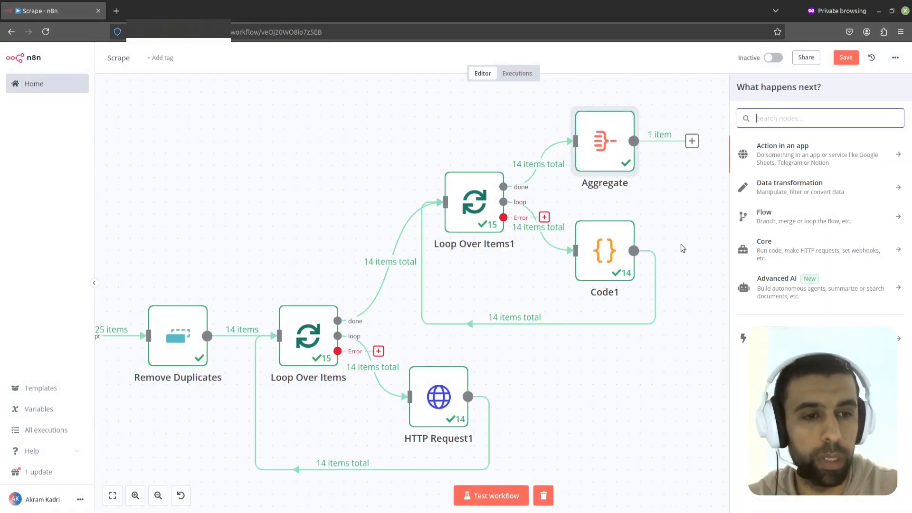
{"action": "left_click", "coordinate": [796, 190]}
{"action": "scroll", "coordinate": [810, 274], "scroll_direction": "down", "scroll_amount": 3}
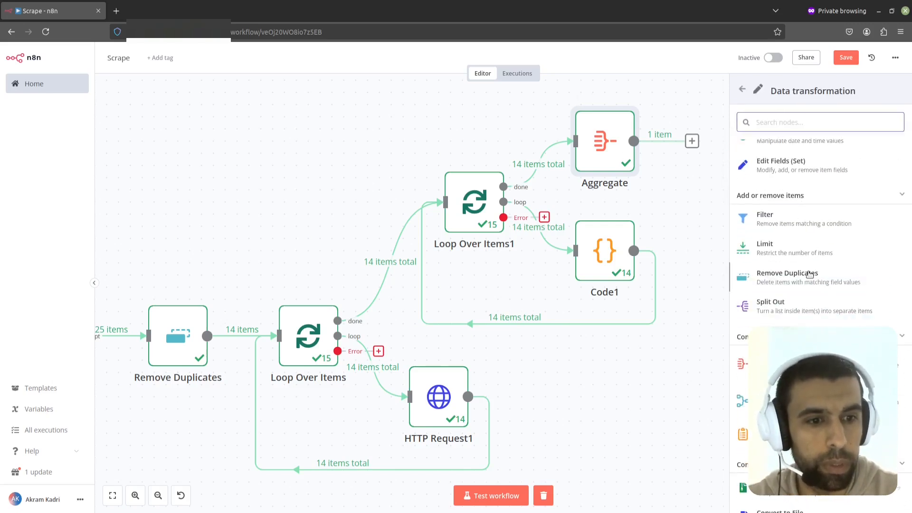
{"action": "left_click", "coordinate": [791, 308]}
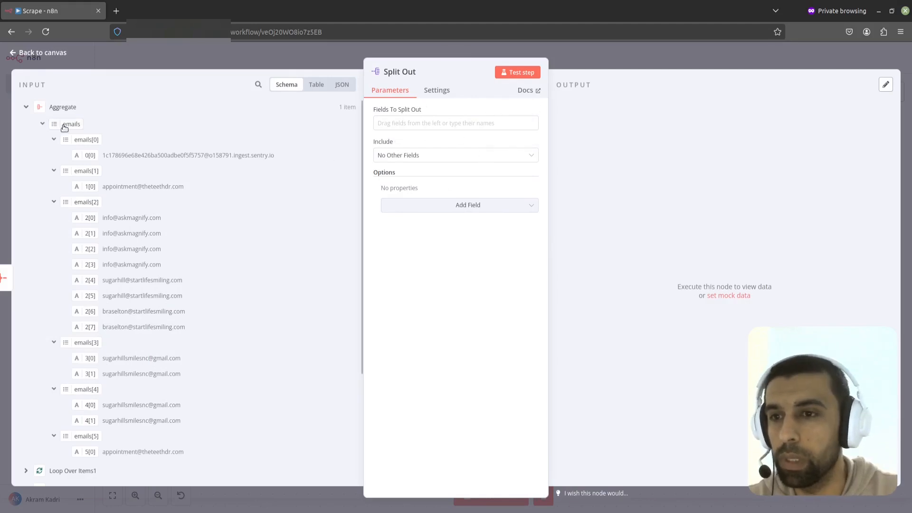
{"action": "left_click_drag", "start_coordinate": [67, 126], "coordinate": [413, 127]}
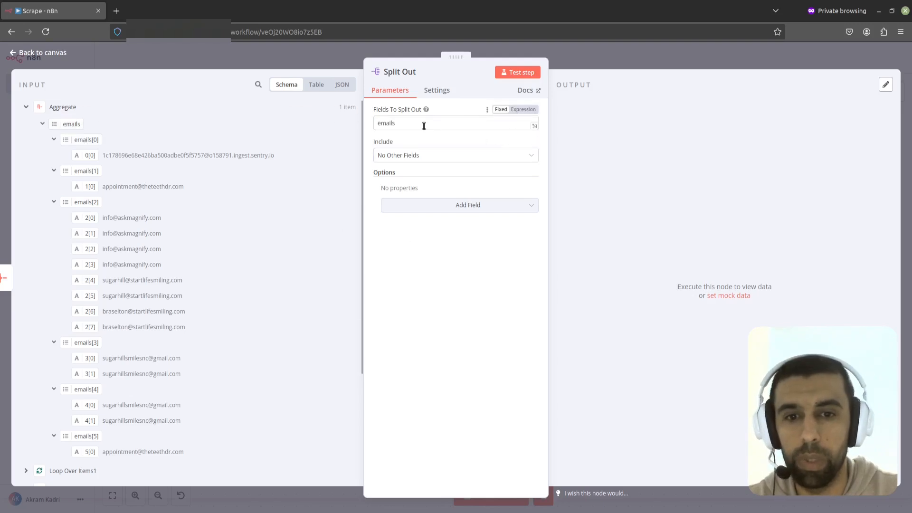
{"action": "left_click", "coordinate": [588, 61]}
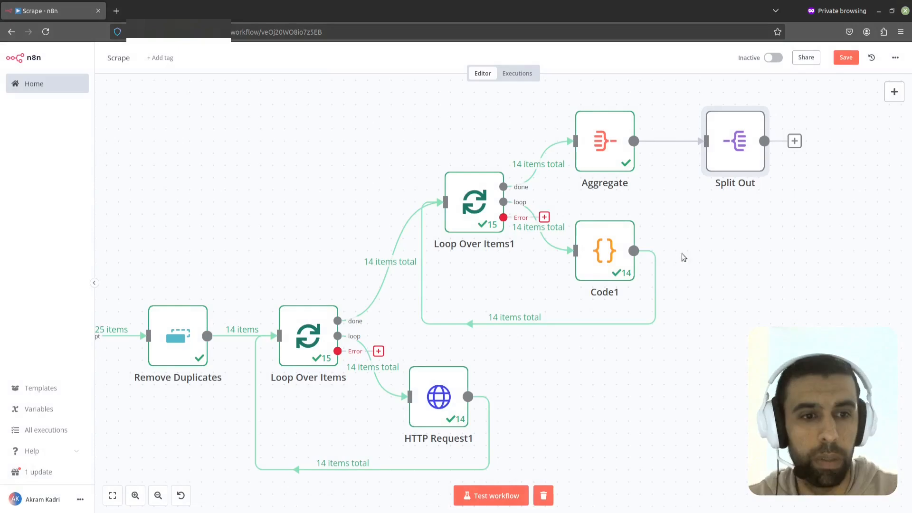
{"action": "double_click", "coordinate": [726, 148]}
{"action": "left_click", "coordinate": [518, 72]}
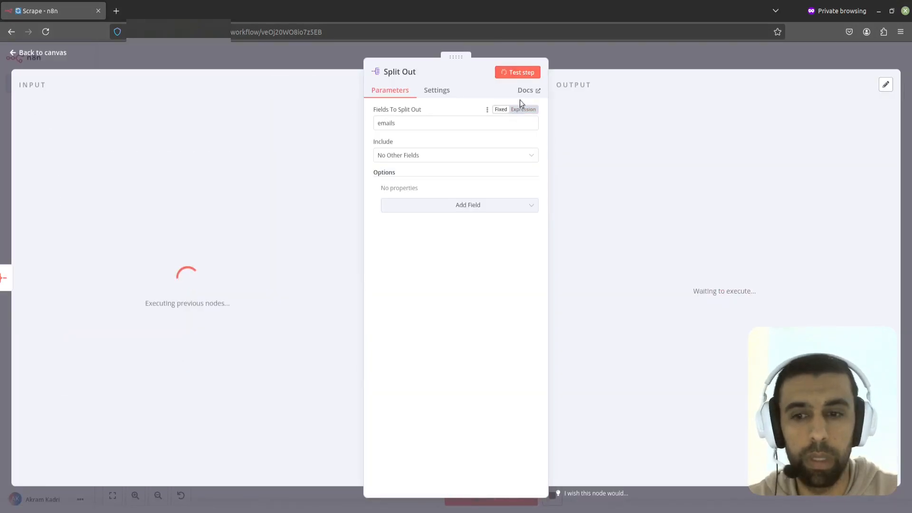
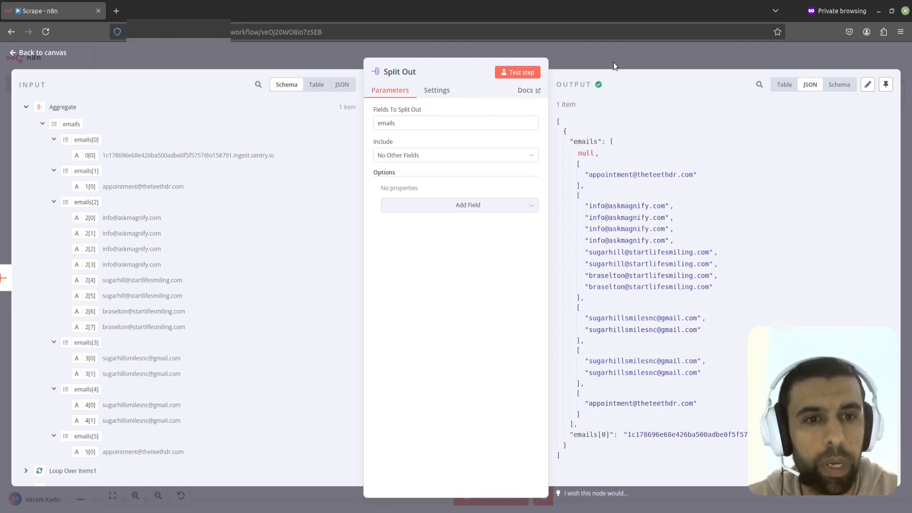
Step: Reopen the Aggregate node and enable the Merge Lists option
{"action": "left_click", "coordinate": [614, 62]}
{"action": "double_click", "coordinate": [613, 148]}
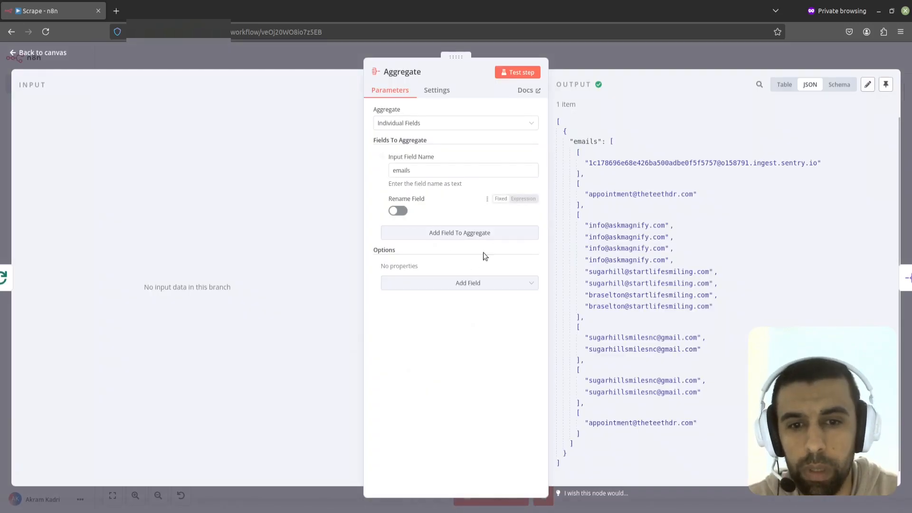
{"action": "left_click", "coordinate": [446, 283]}
{"action": "left_click", "coordinate": [440, 326]}
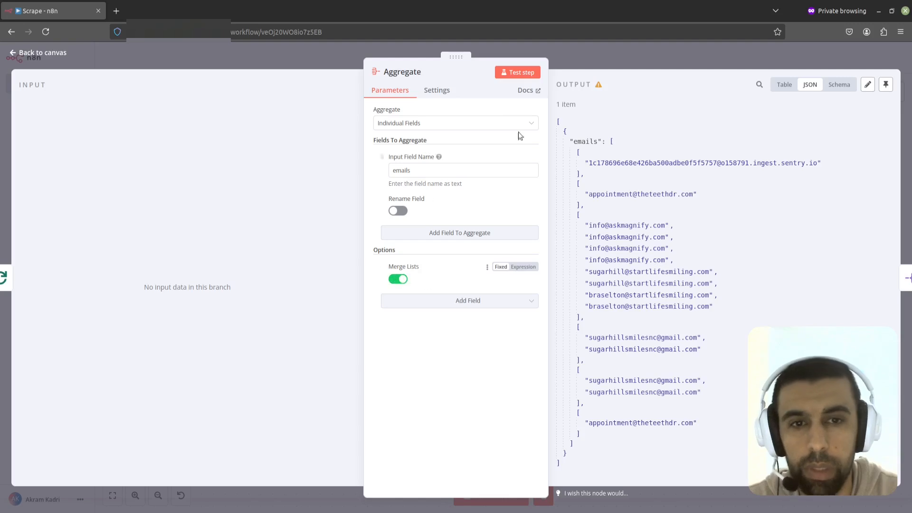
{"action": "left_click", "coordinate": [605, 57]}
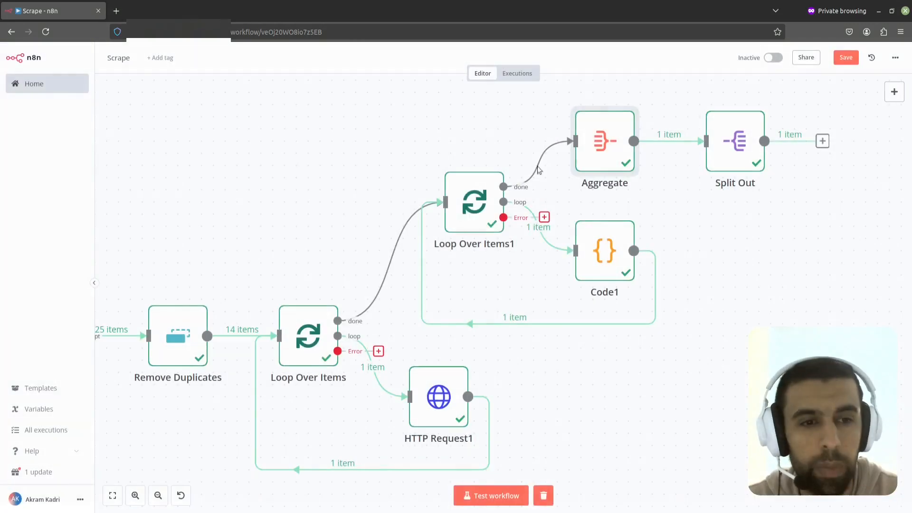
Step: Run a workflow test and inspect the Split Out node's output pages in JSON view
{"action": "left_click", "coordinate": [494, 496]}
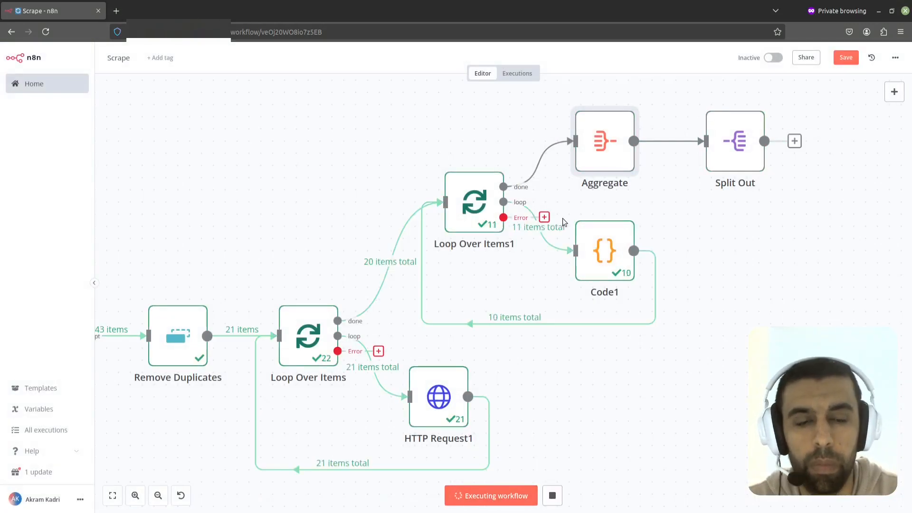
{"action": "left_click_drag", "start_coordinate": [693, 206], "coordinate": [592, 218]}
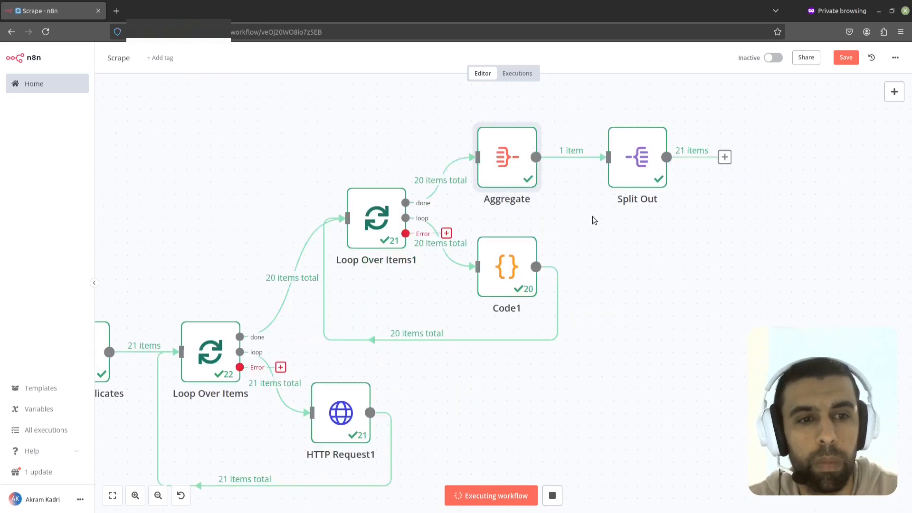
{"action": "left_click", "coordinate": [637, 161]}
{"action": "double_click", "coordinate": [636, 162]}
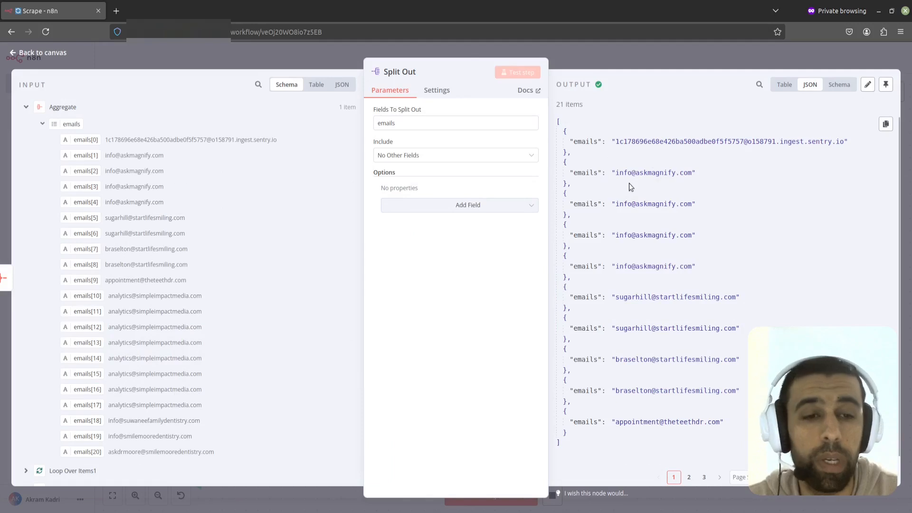
{"action": "scroll", "coordinate": [641, 247], "scroll_direction": "down", "scroll_amount": 1}
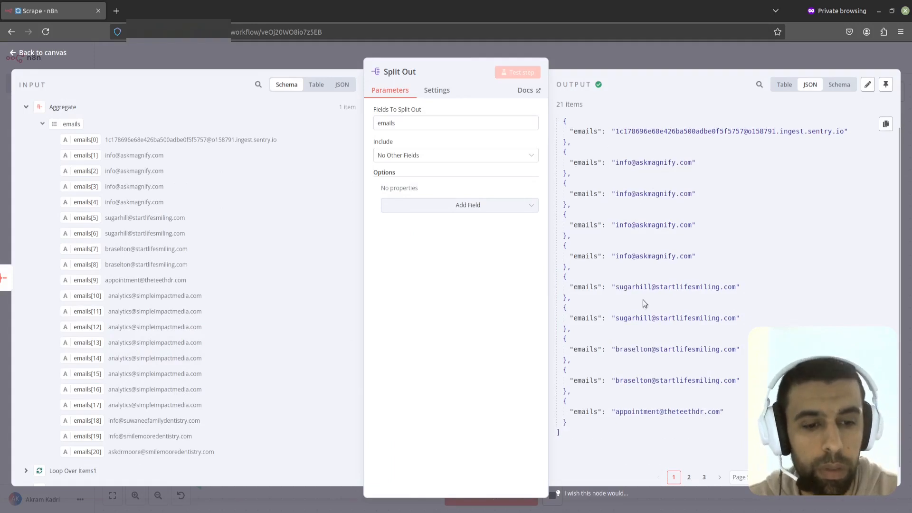
{"action": "scroll", "coordinate": [644, 302], "scroll_direction": "up", "scroll_amount": 1}
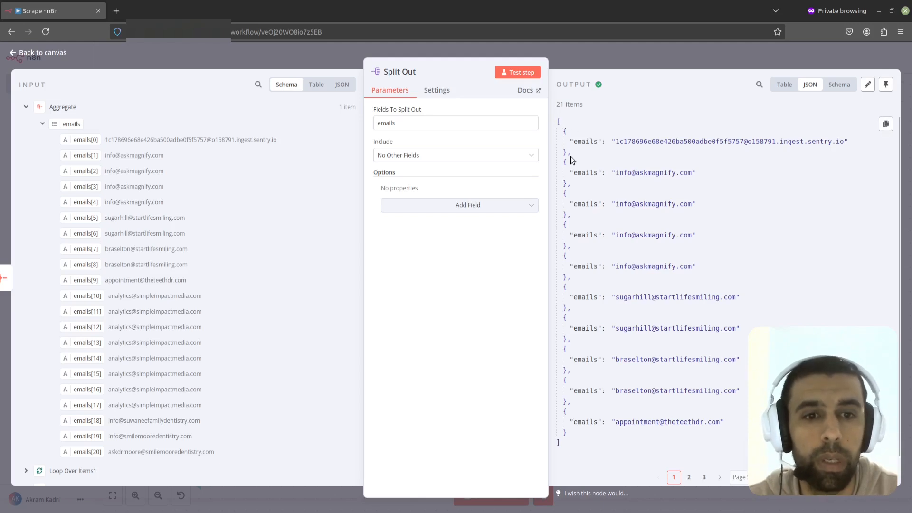
{"action": "scroll", "coordinate": [567, 246], "scroll_direction": "down", "scroll_amount": 1}
{"action": "left_click", "coordinate": [689, 477]}
{"action": "left_click", "coordinate": [651, 58]}
Step: Add a Remove Duplicates node after the Split Out node
{"action": "left_click_drag", "start_coordinate": [623, 250], "coordinate": [544, 275]}
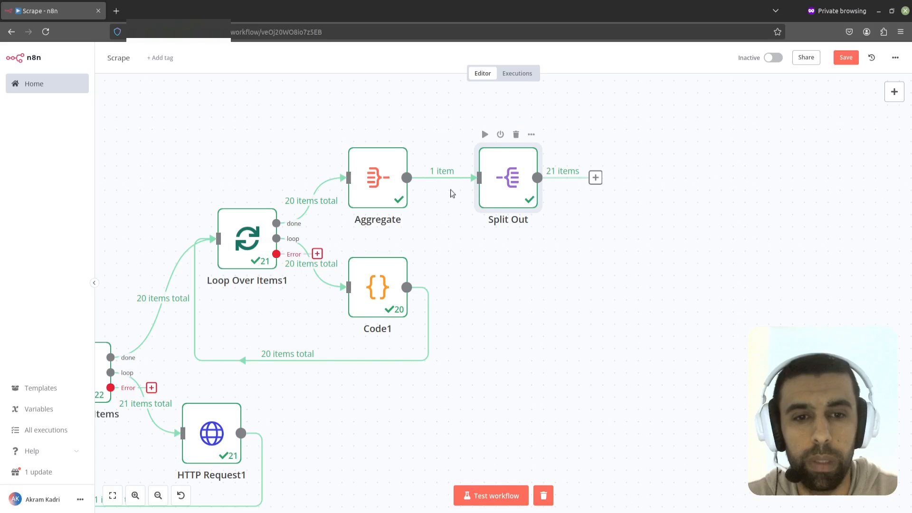
{"action": "left_click", "coordinate": [595, 178]}
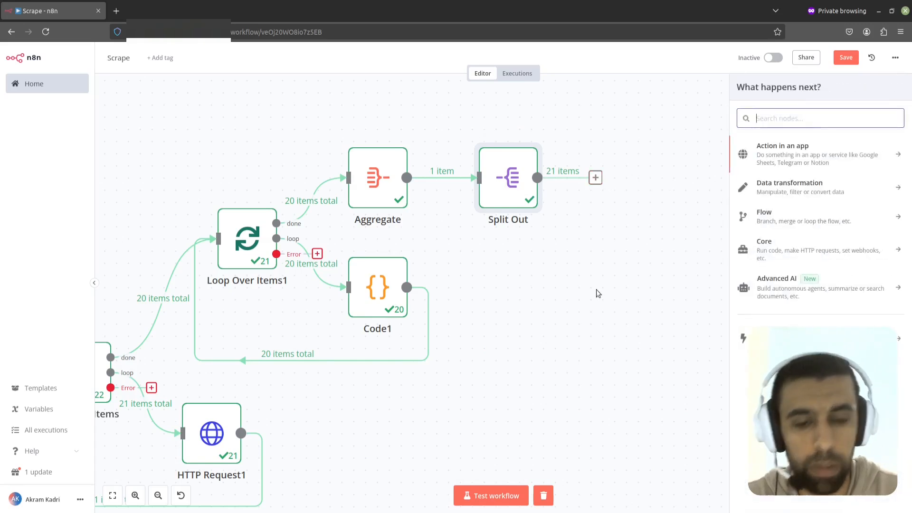
{"action": "type", "text": "remove"}
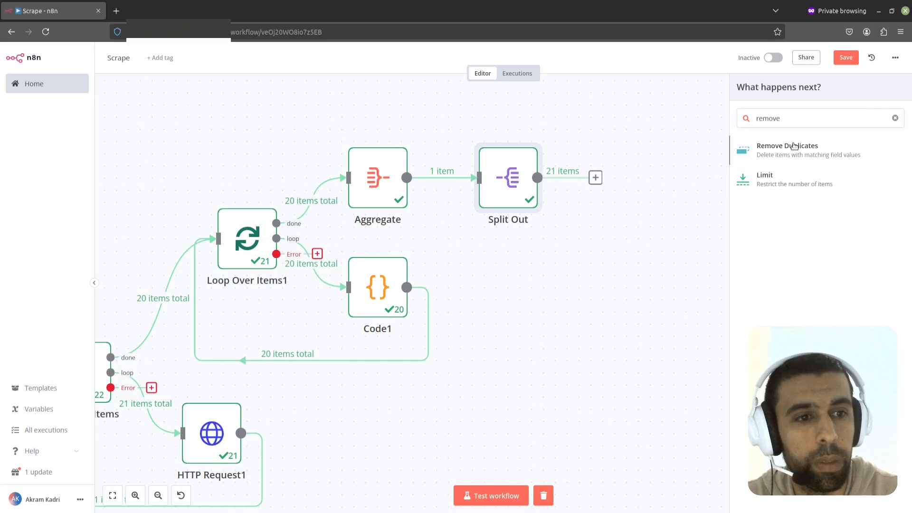
{"action": "left_click", "coordinate": [794, 146]}
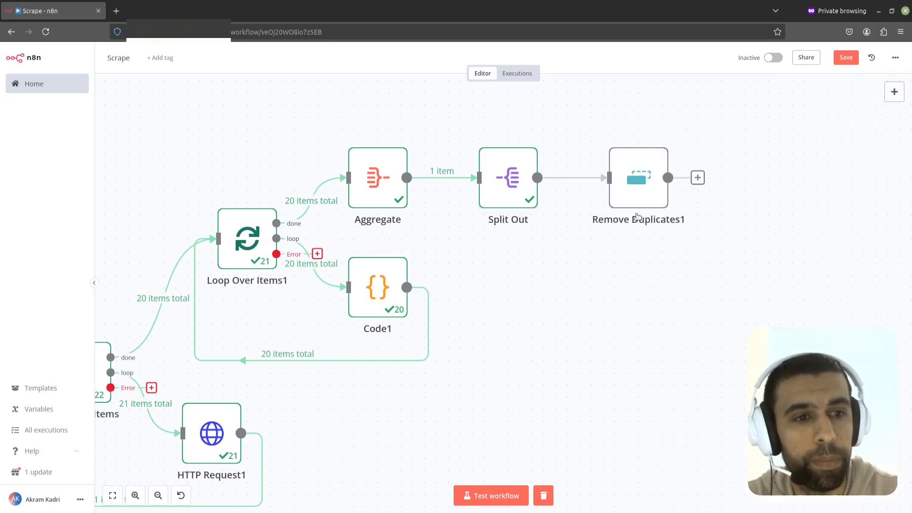
{"action": "left_click", "coordinate": [580, 58]}
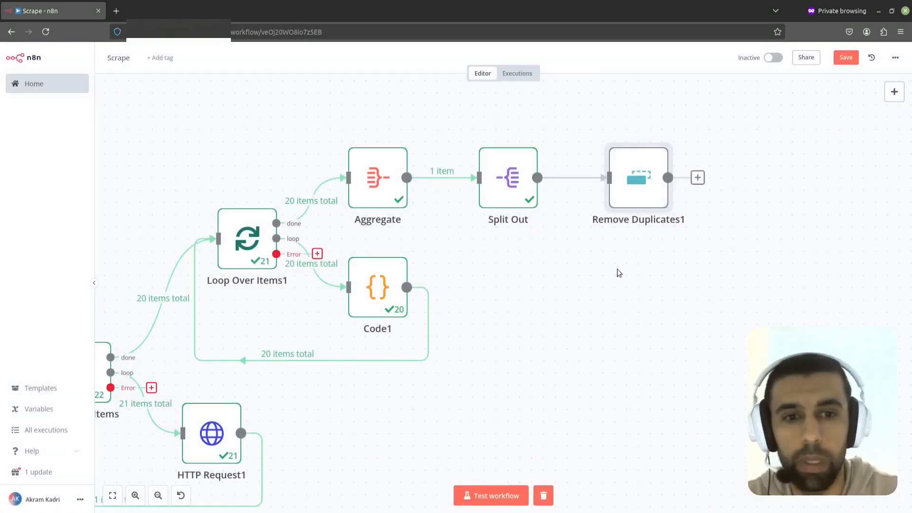
Step: Add a Google Sheets node with the Append row in sheet action after Remove Duplicates1
{"action": "left_click_drag", "start_coordinate": [690, 254], "coordinate": [526, 247]}
{"action": "left_click", "coordinate": [536, 171]}
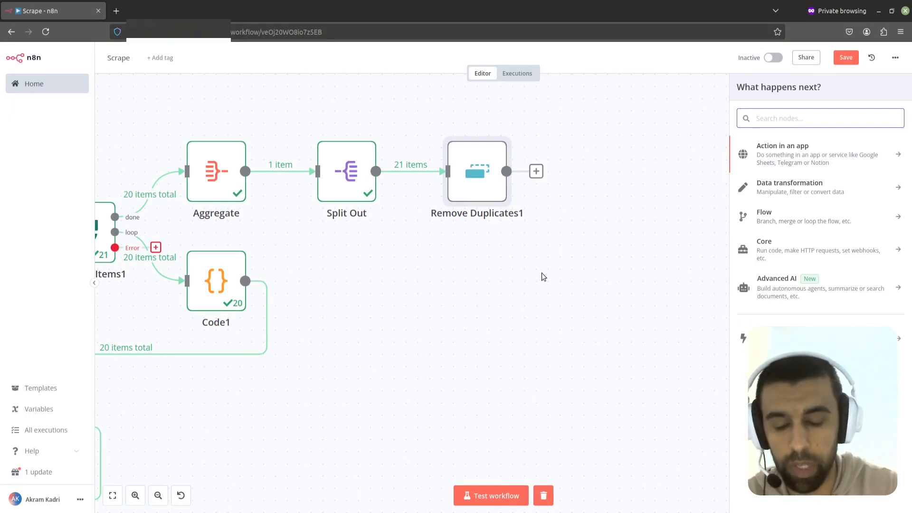
{"action": "type", "text": "googl"}
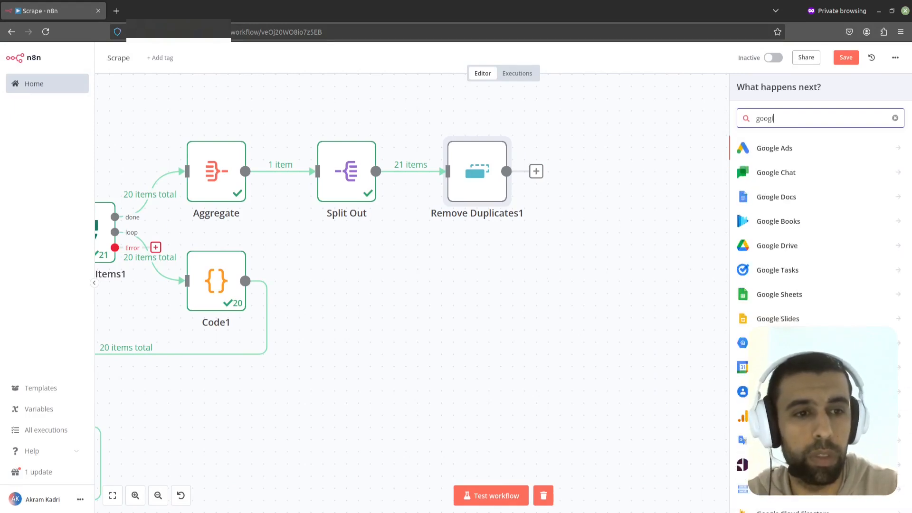
{"action": "type", "text": "e shee"}
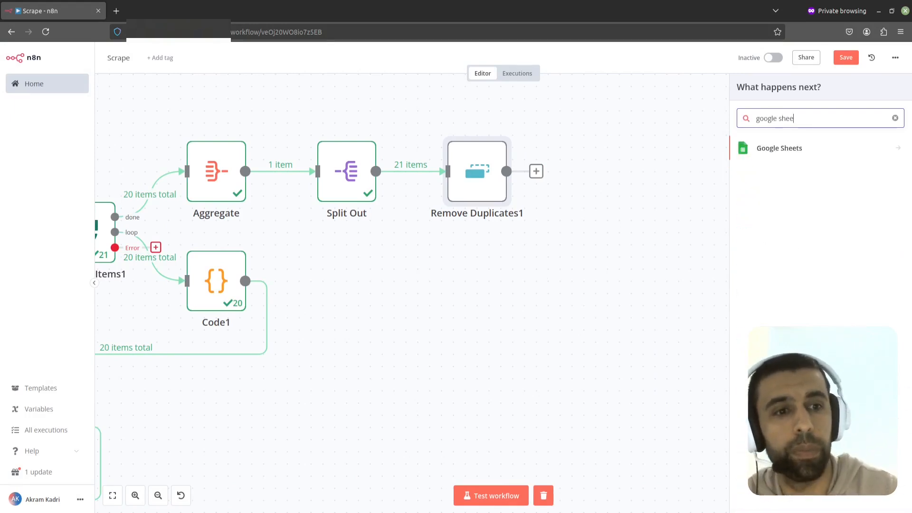
{"action": "left_click", "coordinate": [790, 148]}
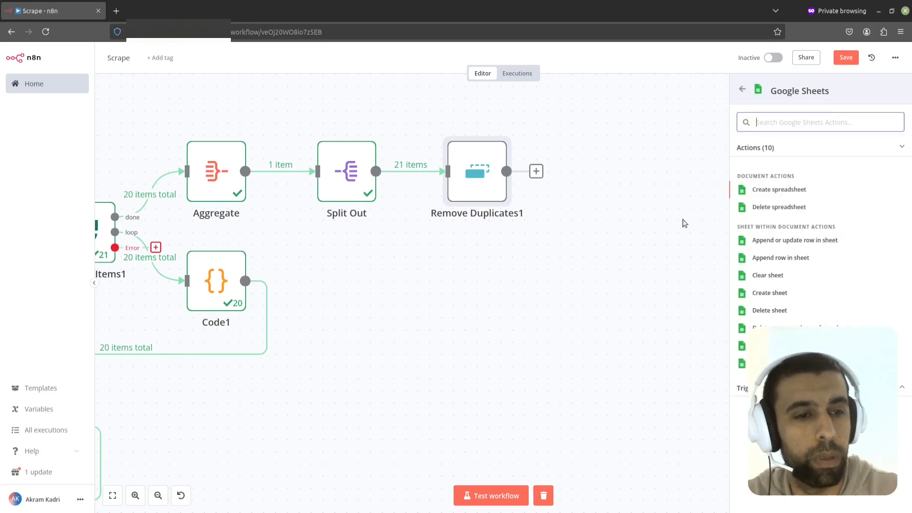
{"action": "left_click", "coordinate": [790, 259]}
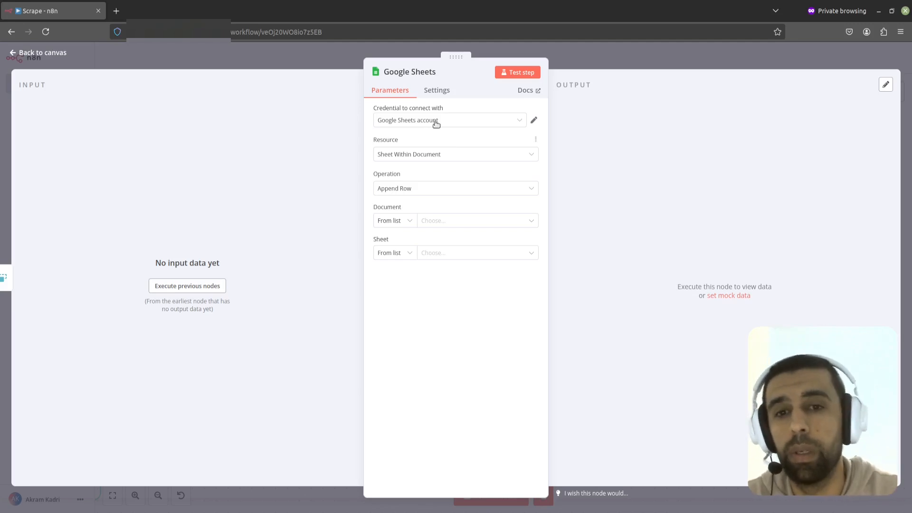
{"action": "left_click", "coordinate": [460, 123]}
{"action": "left_click", "coordinate": [372, 126]}
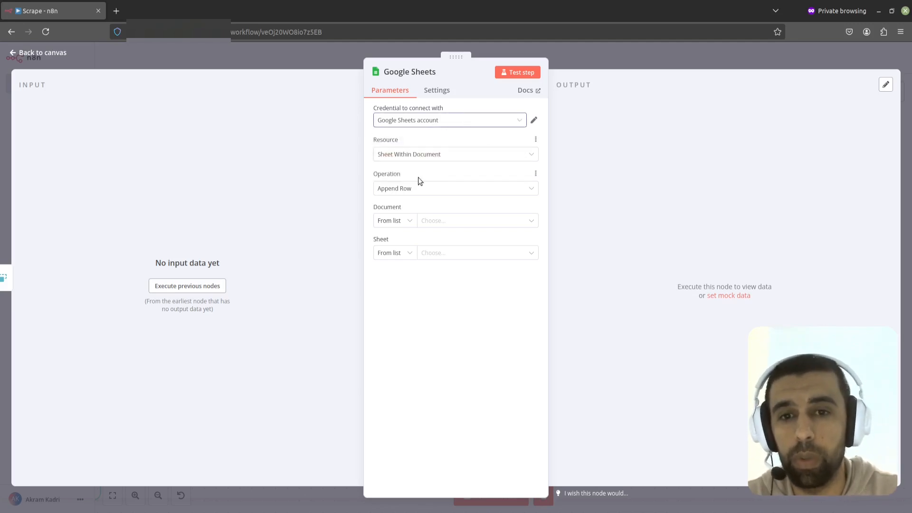
{"action": "left_click", "coordinate": [424, 160]}
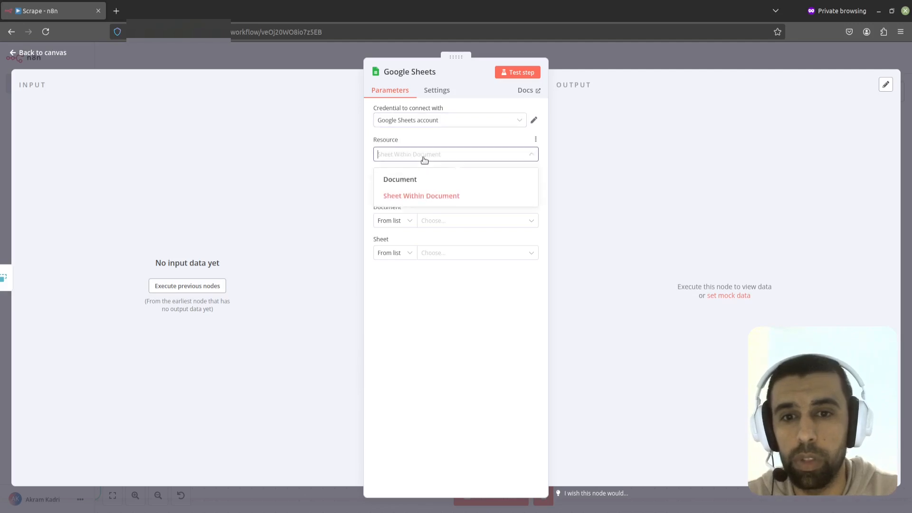
{"action": "left_click", "coordinate": [424, 159]}
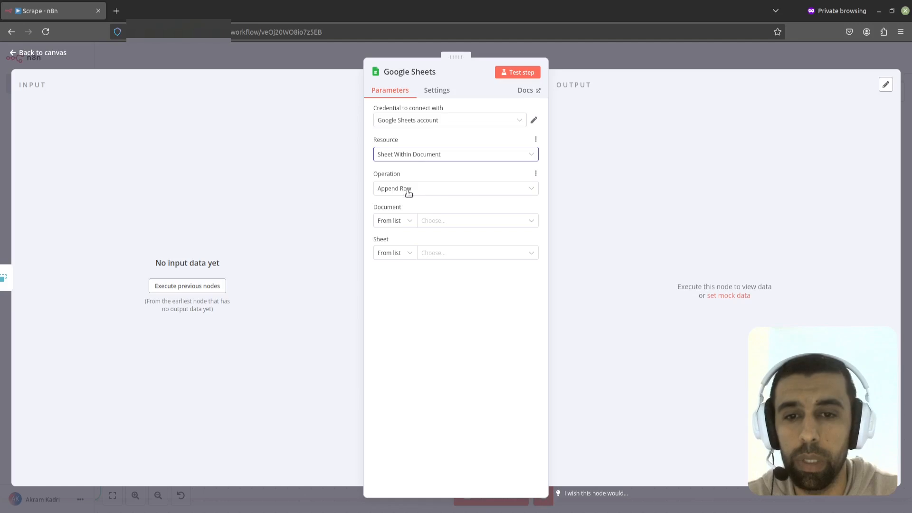
Step: Set the document to By ID and paste the Scraped Emails spreadsheet ID copied from its URL
{"action": "left_click", "coordinate": [409, 224]}
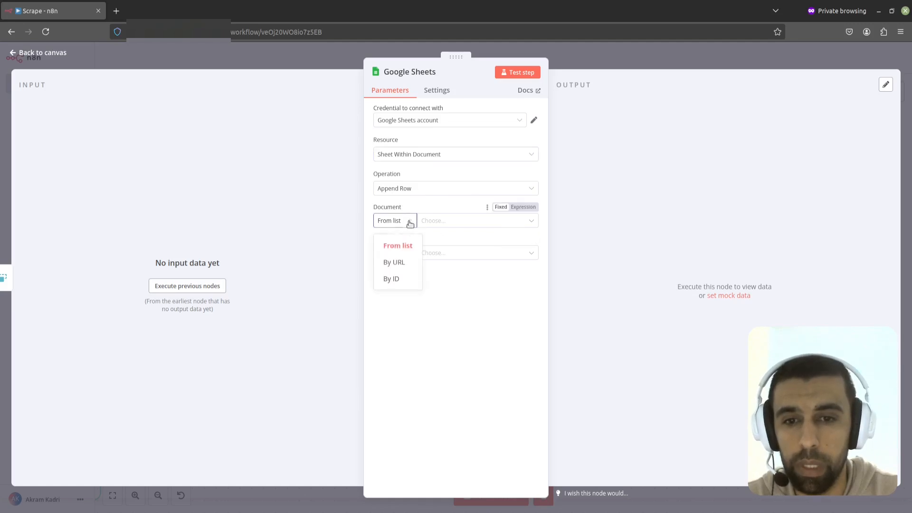
{"action": "left_click", "coordinate": [401, 279]}
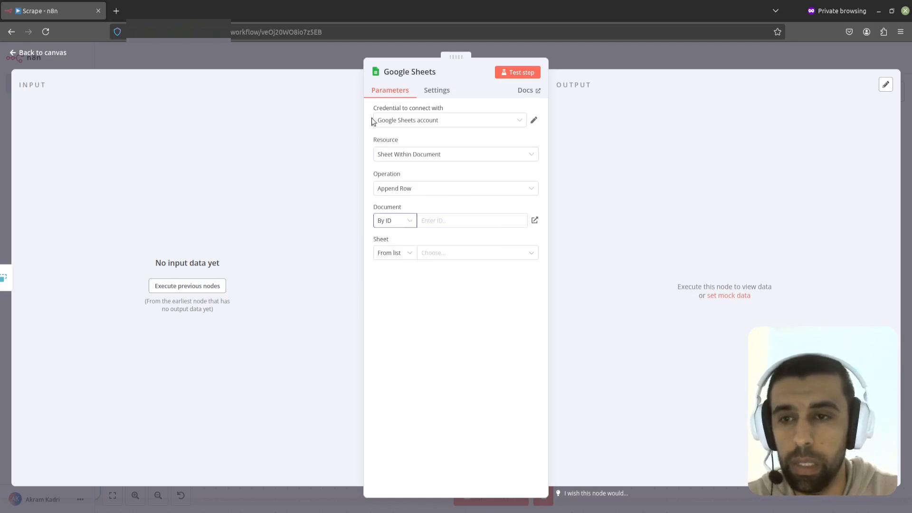
{"action": "key", "text": "alt+Tab"}
{"action": "left_click", "coordinate": [185, 152]}
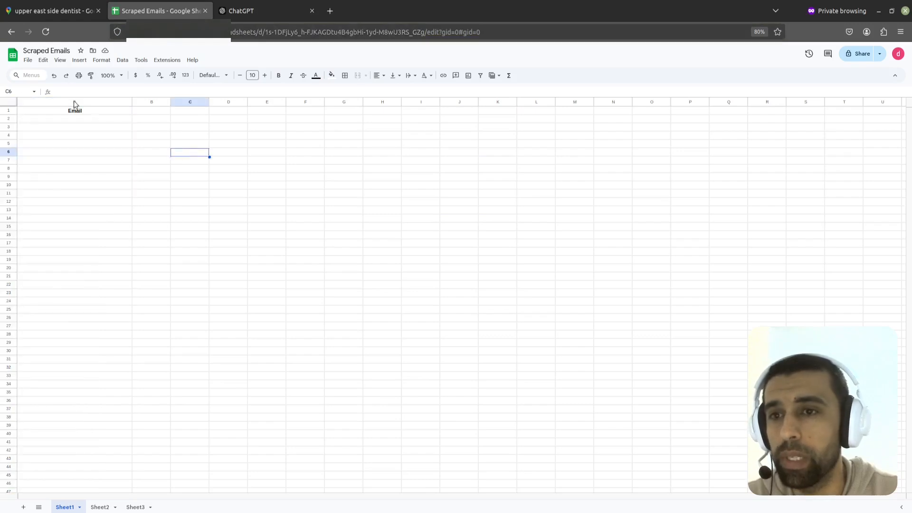
{"action": "left_click", "coordinate": [261, 31]}
{"action": "left_click", "coordinate": [354, 33]}
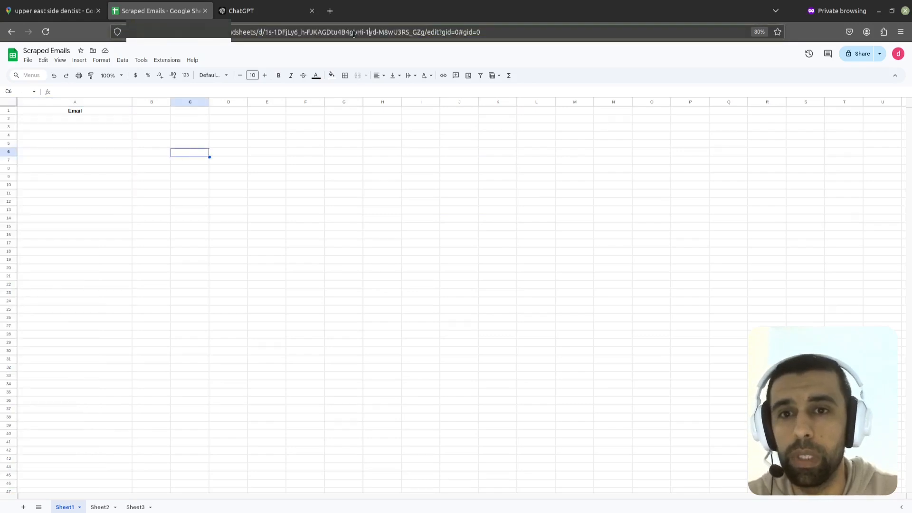
{"action": "left_click_drag", "start_coordinate": [424, 32], "coordinate": [266, 36]}
{"action": "right_click", "coordinate": [293, 33]}
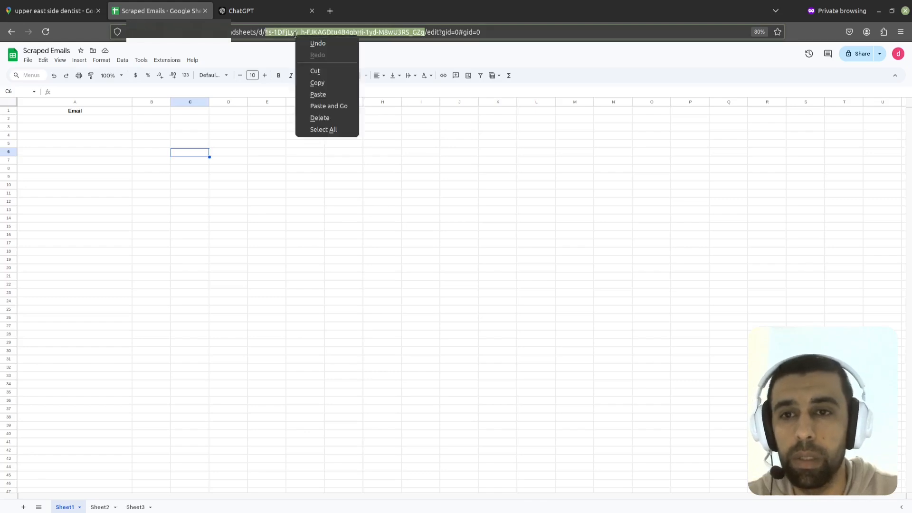
{"action": "left_click", "coordinate": [316, 81]}
{"action": "key", "text": "alt+Tab"}
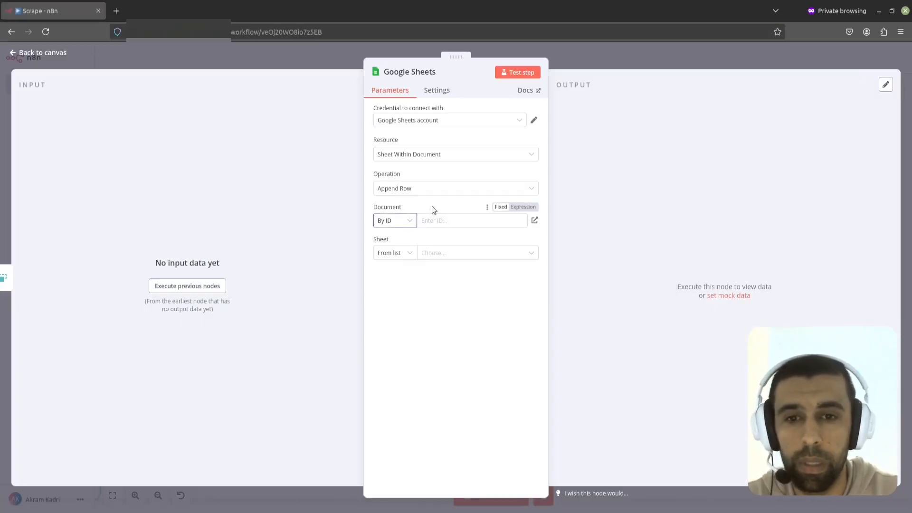
{"action": "right_click", "coordinate": [449, 222]}
{"action": "left_click", "coordinate": [484, 284]}
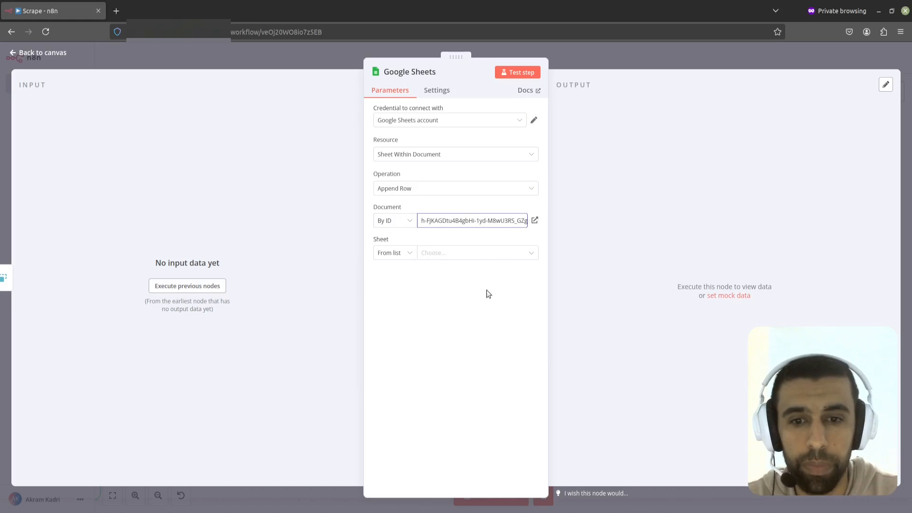
Step: Choose Sheet1 from the list as the target sheet
{"action": "left_click", "coordinate": [410, 256]}
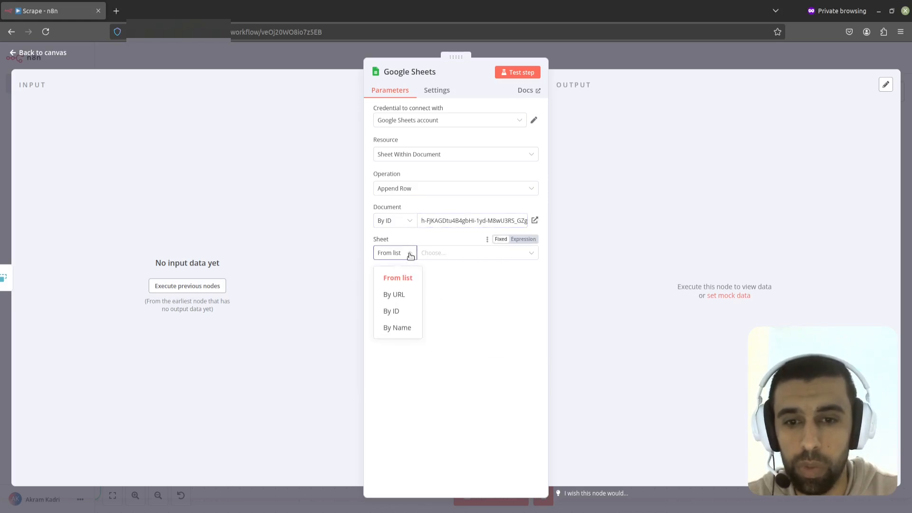
{"action": "left_click", "coordinate": [453, 256]}
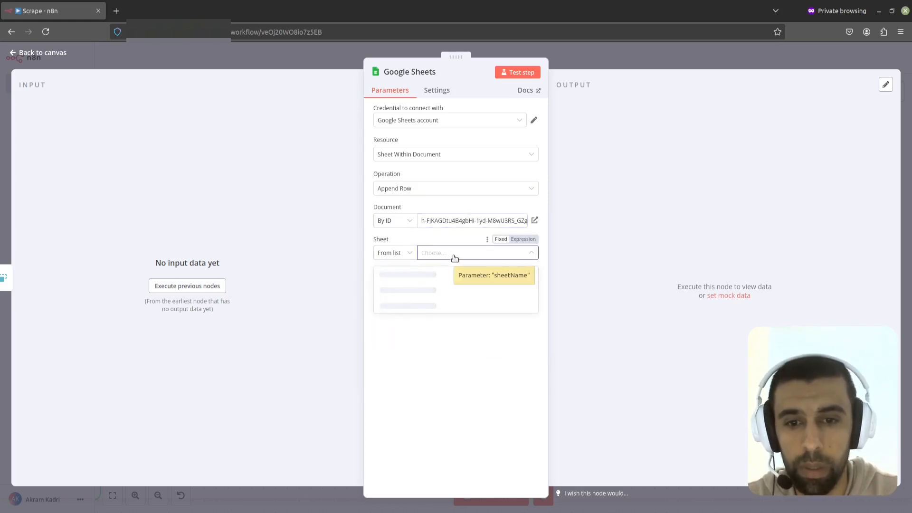
{"action": "left_click", "coordinate": [393, 276]}
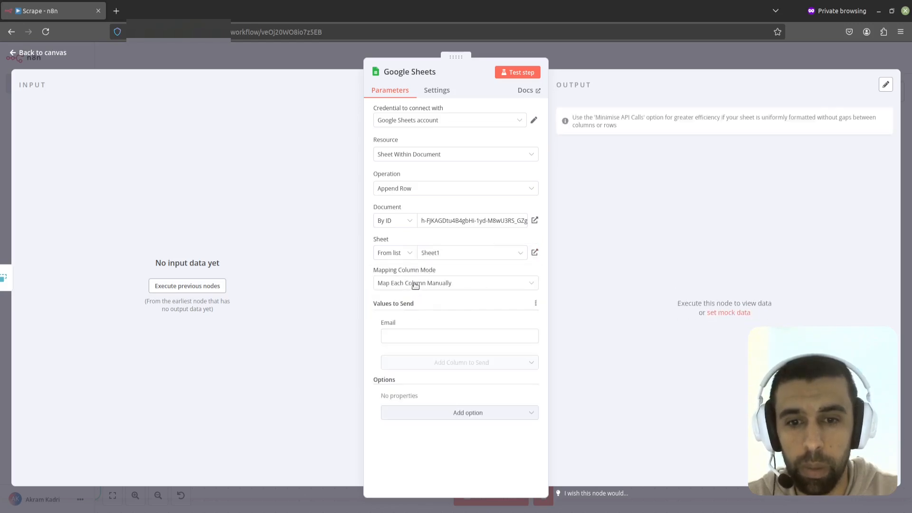
Step: Execute the previous nodes and map the input emails field into the Email column value
{"action": "left_click", "coordinate": [411, 337]}
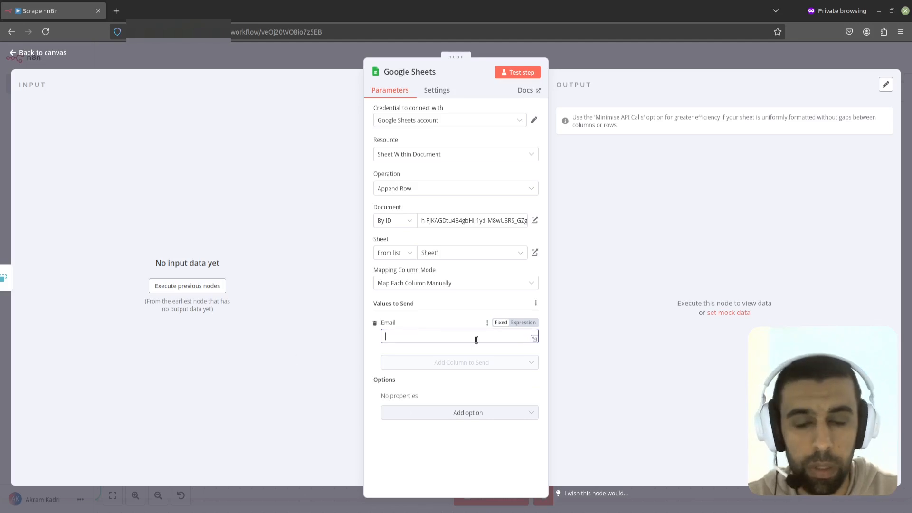
{"action": "left_click", "coordinate": [187, 287]}
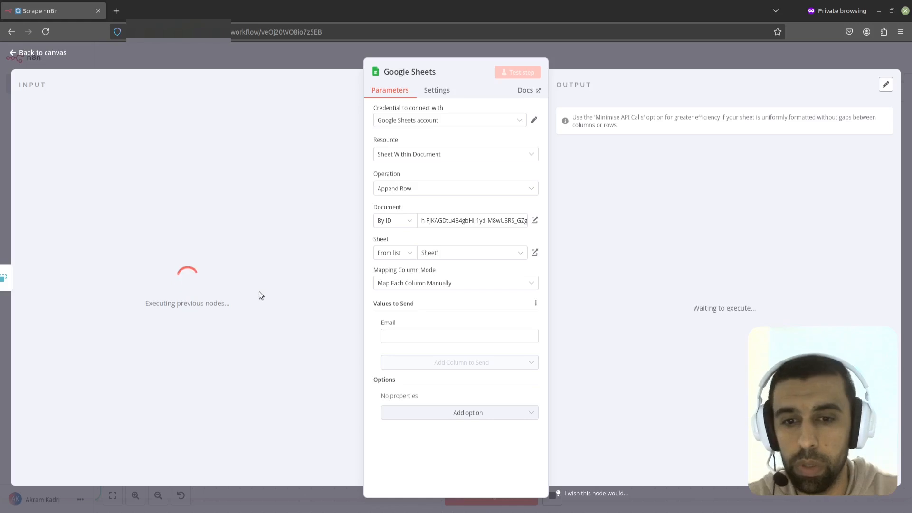
{"action": "left_click_drag", "start_coordinate": [69, 124], "coordinate": [400, 337]}
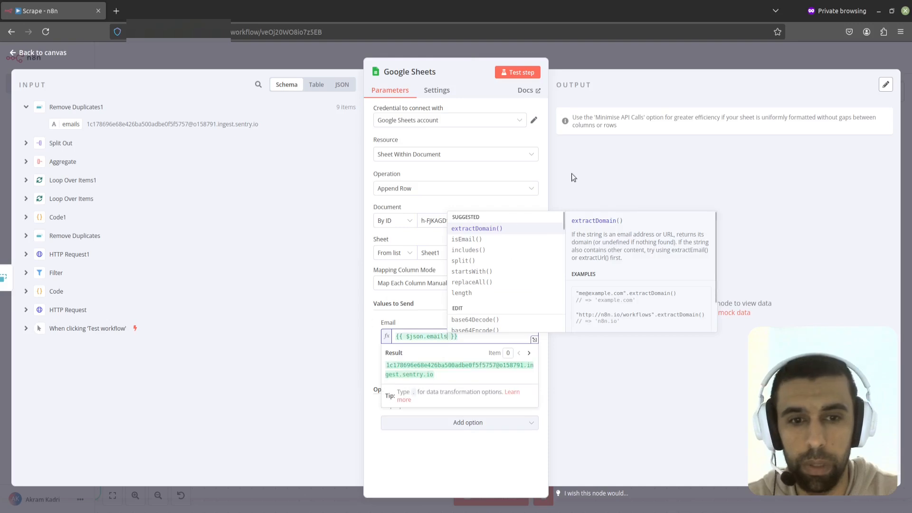
{"action": "left_click", "coordinate": [596, 170]}
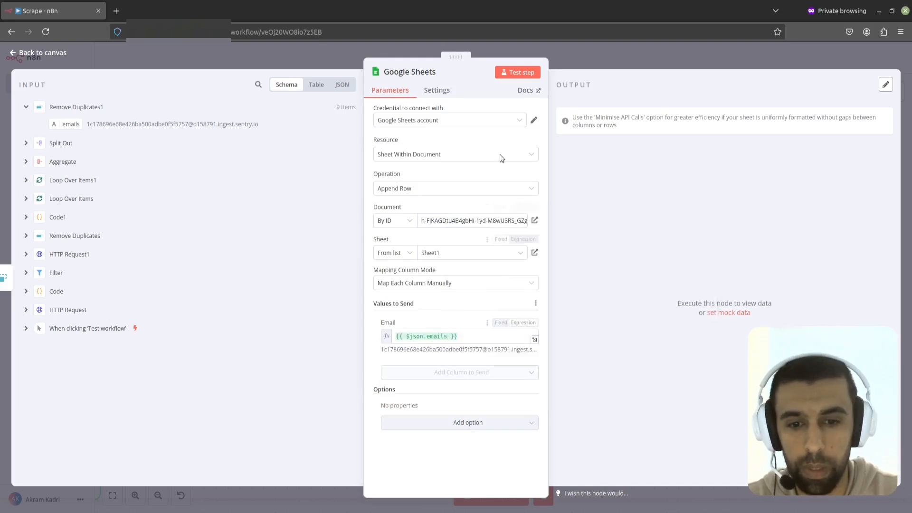
Step: Return to the canvas and run the whole workflow test
{"action": "left_click", "coordinate": [577, 54]}
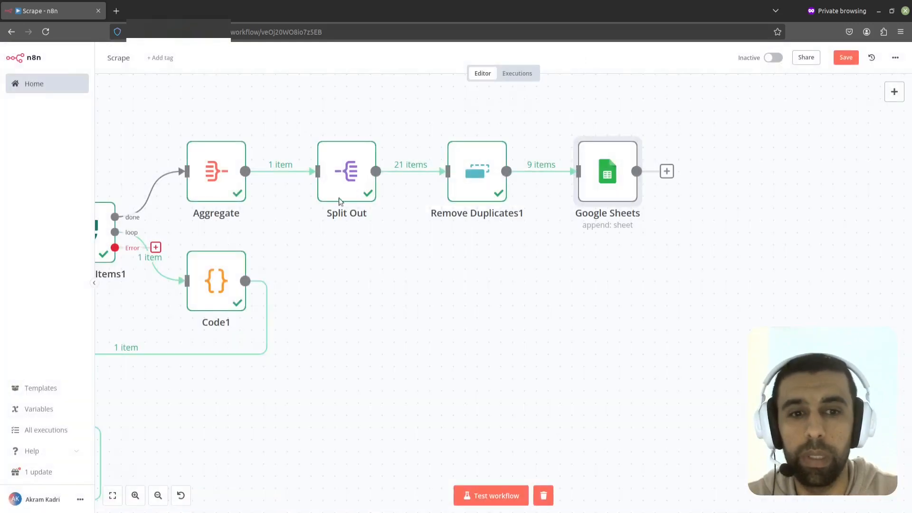
{"action": "left_click", "coordinate": [493, 497]}
{"action": "scroll", "coordinate": [468, 283], "scroll_direction": "down", "scroll_amount": 3}
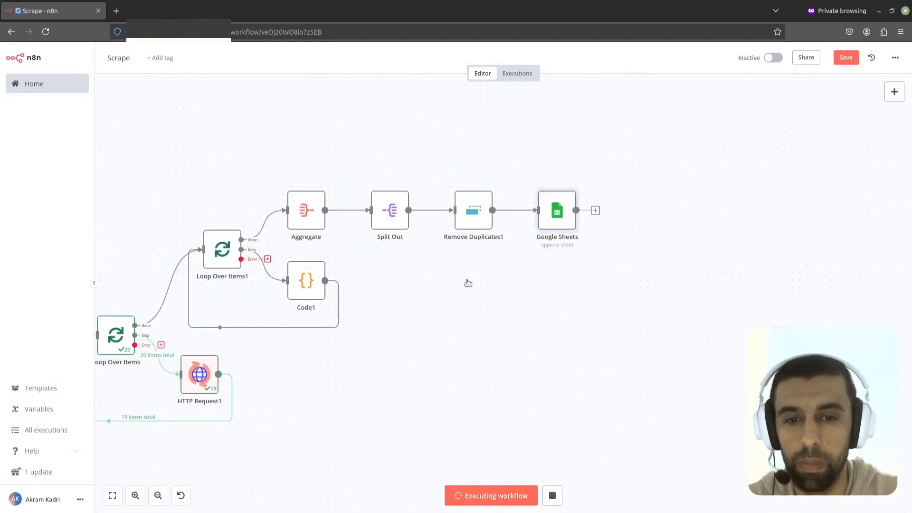
{"action": "left_click_drag", "start_coordinate": [445, 315], "coordinate": [512, 286]}
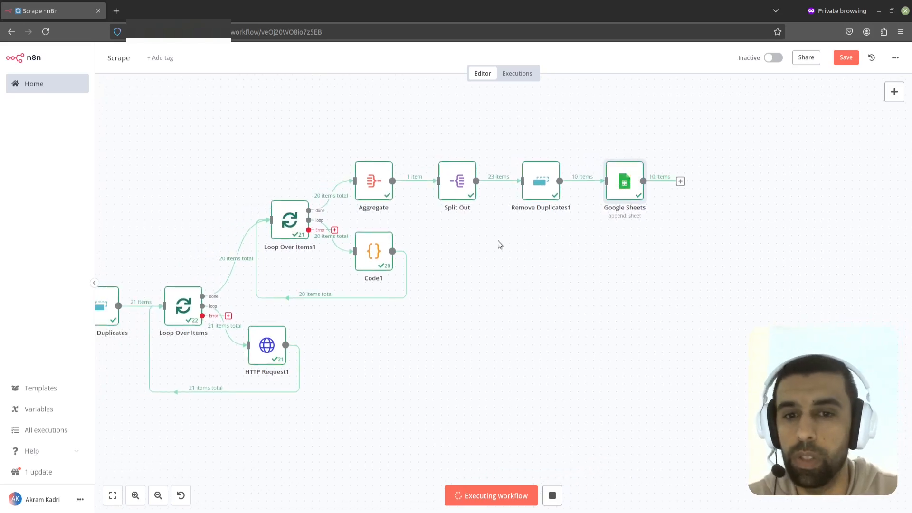
Step: Switch to the Scraped Emails spreadsheet and examine the appended email rows, then return to n8n
{"action": "key", "text": "alt+Tab"}
{"action": "left_click", "coordinate": [145, 203]}
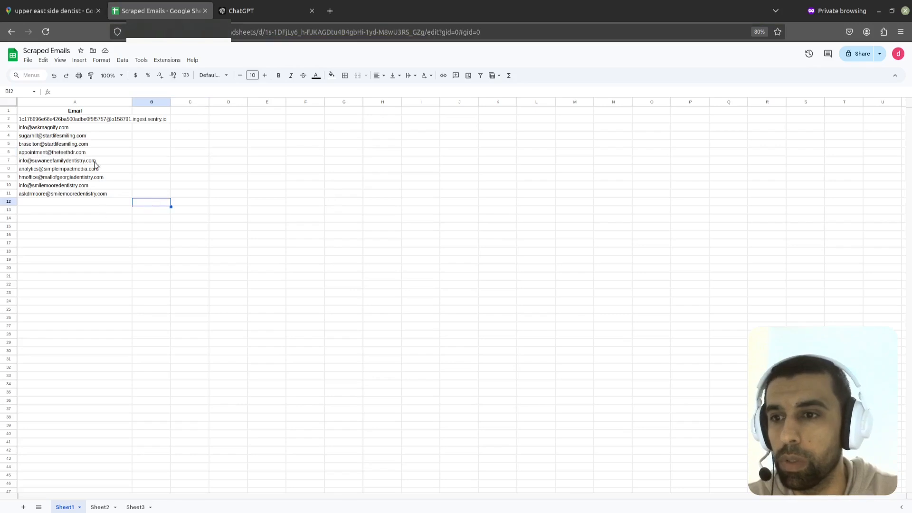
{"action": "left_click", "coordinate": [75, 130]}
{"action": "left_click", "coordinate": [92, 195]}
{"action": "left_click", "coordinate": [73, 120]}
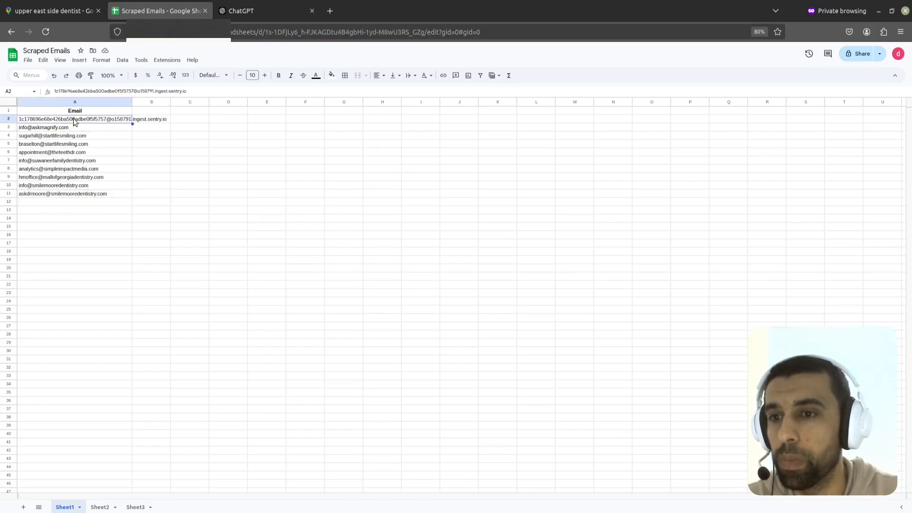
{"action": "left_click", "coordinate": [84, 192], "text": "shift"}
{"action": "left_click", "coordinate": [90, 229]}
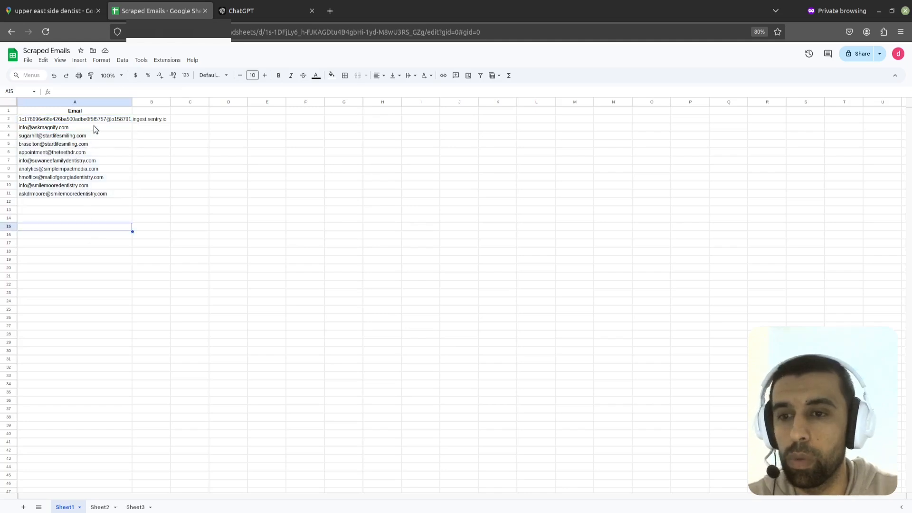
{"action": "key", "text": "alt+Tab"}
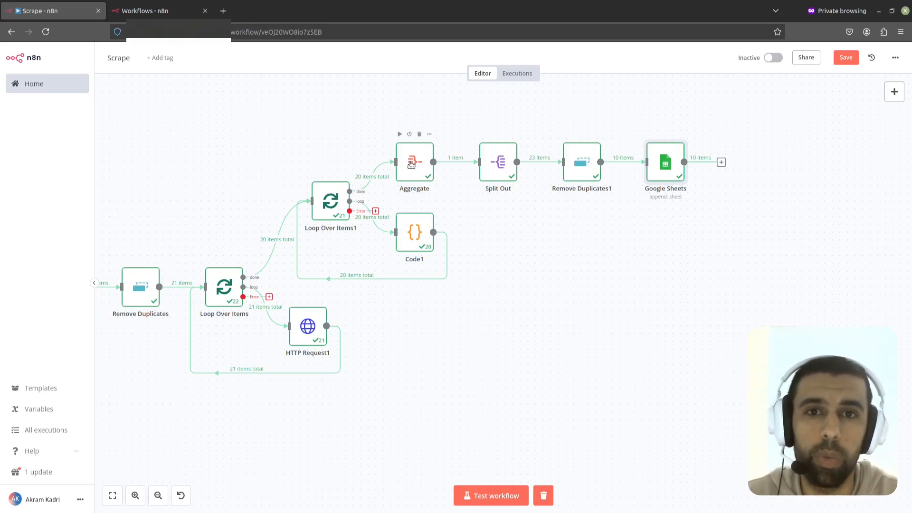
Step: Create a new workflow from the workflows list and name it Run
{"action": "left_click", "coordinate": [157, 11]}
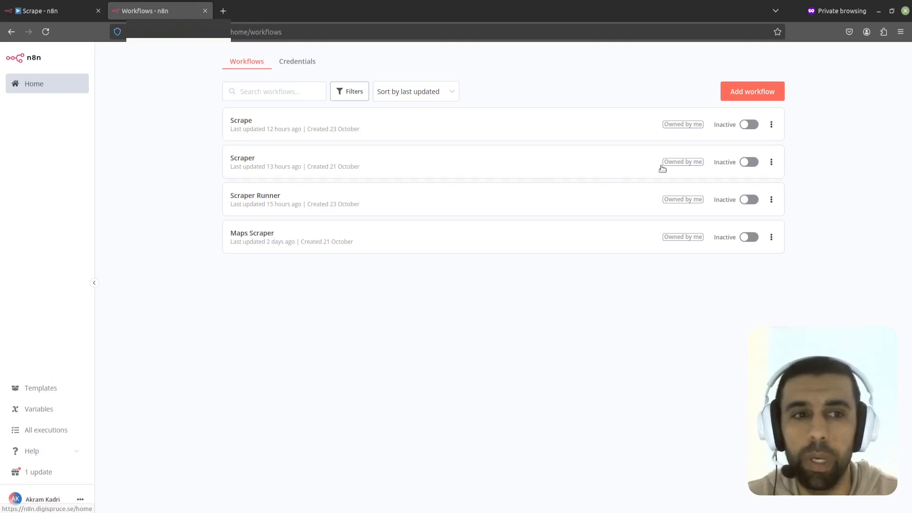
{"action": "left_click", "coordinate": [754, 95]}
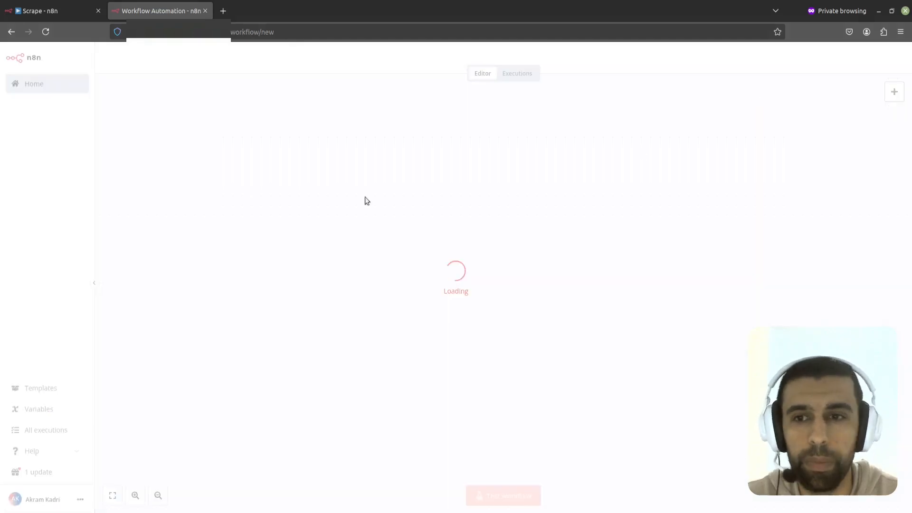
{"action": "left_click", "coordinate": [137, 59]}
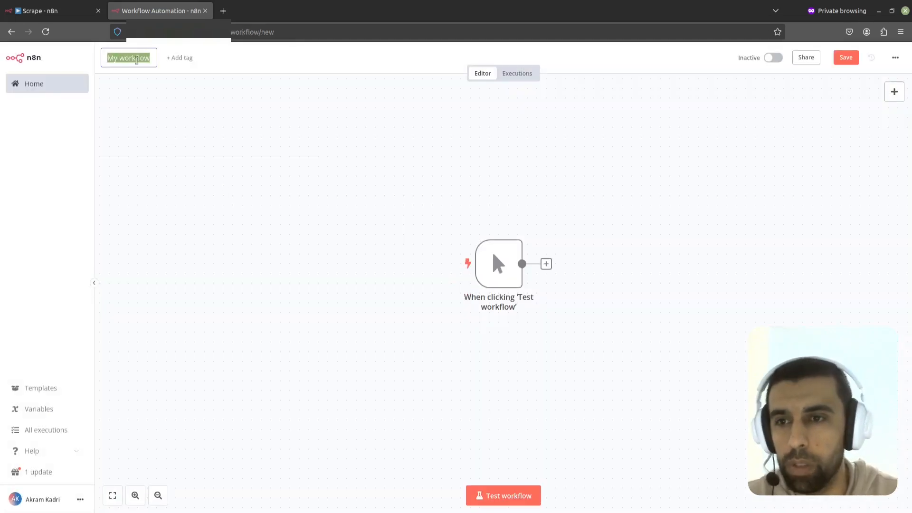
{"action": "type", "text": "Run"}
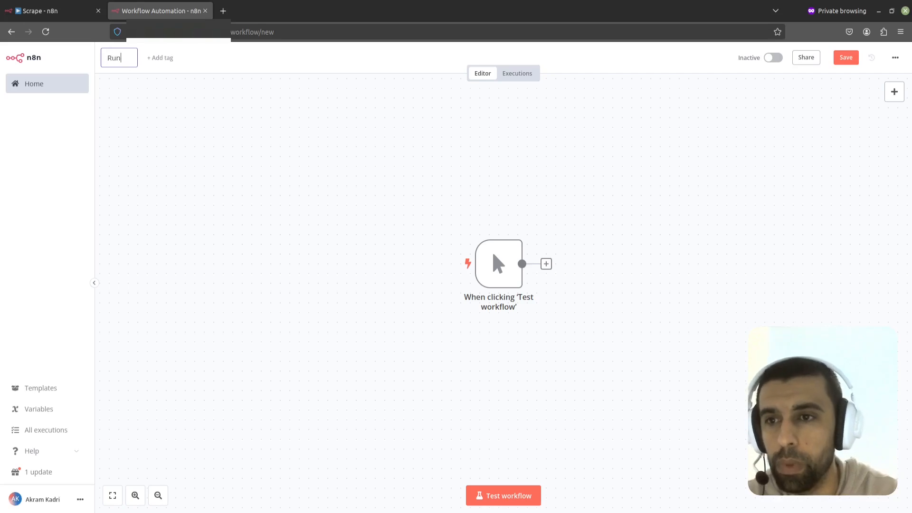
{"action": "key", "text": "Return"}
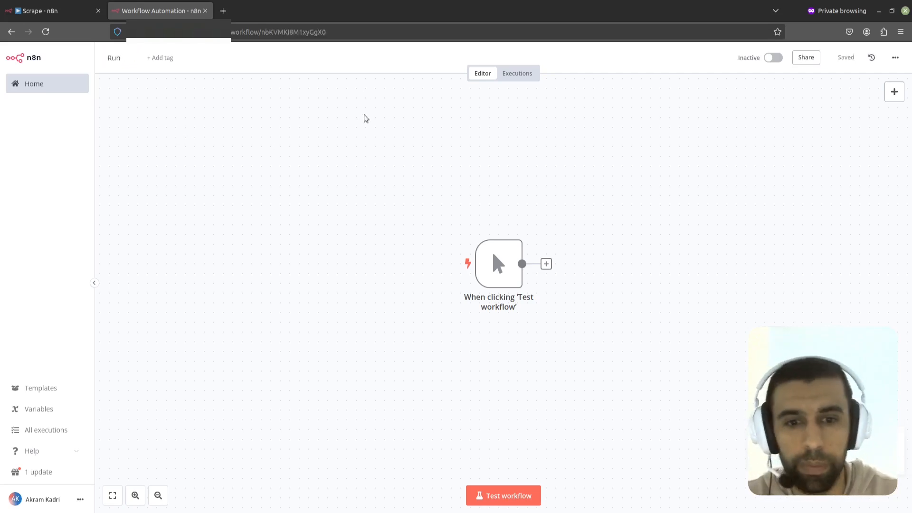
Step: In the Scrape workflow, delete the manual 'When clicking Test workflow' trigger node
{"action": "left_click", "coordinate": [30, 11]}
{"action": "scroll", "coordinate": [192, 197], "scroll_direction": "left", "scroll_amount": 12}
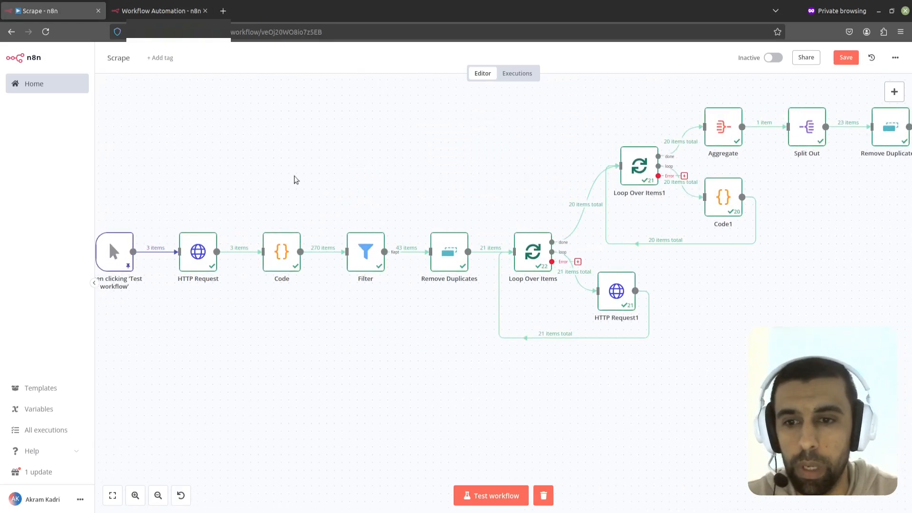
{"action": "left_click", "coordinate": [434, 225]}
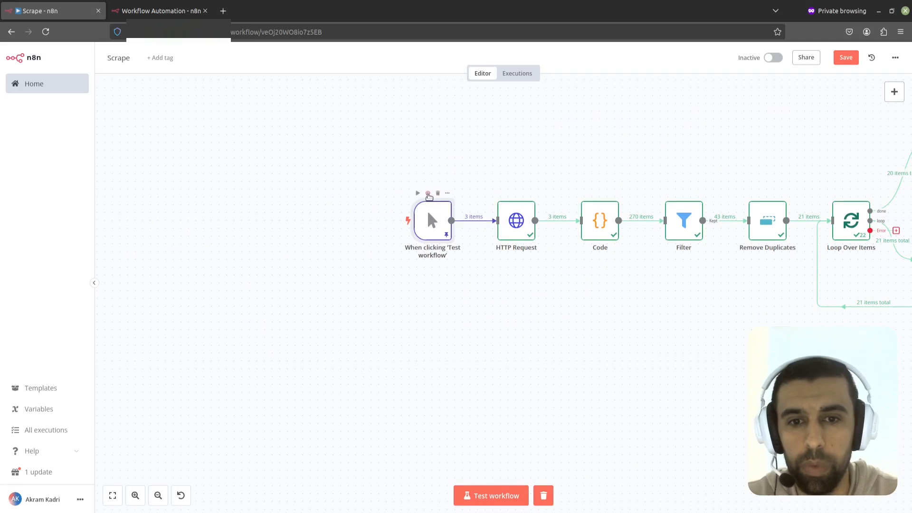
{"action": "left_click", "coordinate": [428, 193]}
{"action": "left_click", "coordinate": [438, 193]}
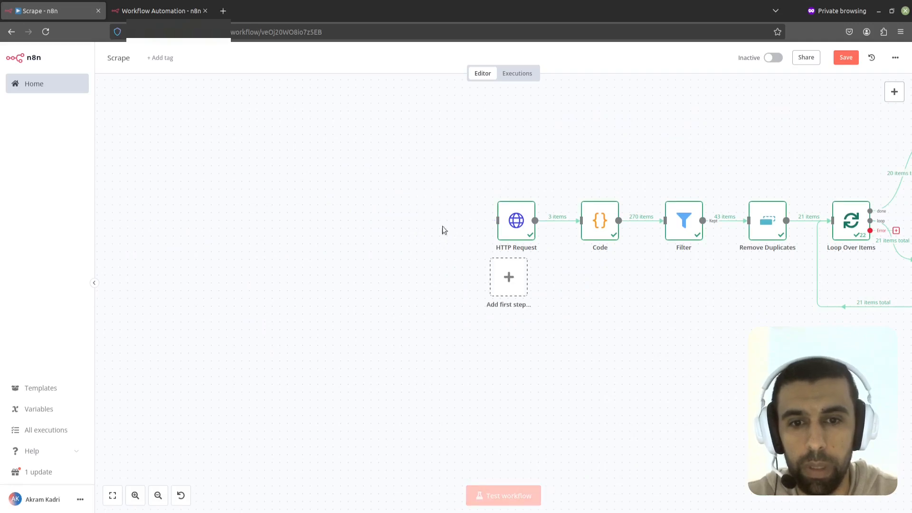
Step: Add an Execute Workflow 'When Called by Another Workflow' trigger and connect it to HTTP Request
{"action": "left_click", "coordinate": [513, 274]}
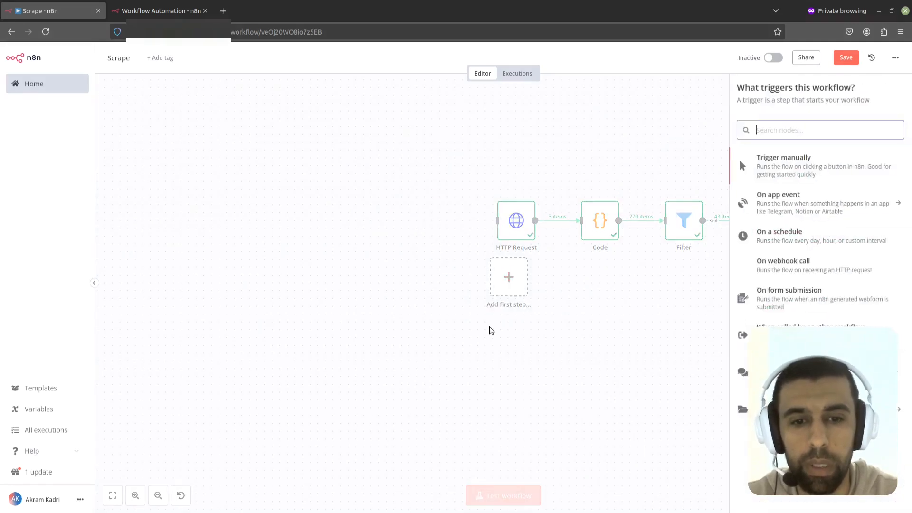
{"action": "type", "text": "exe"}
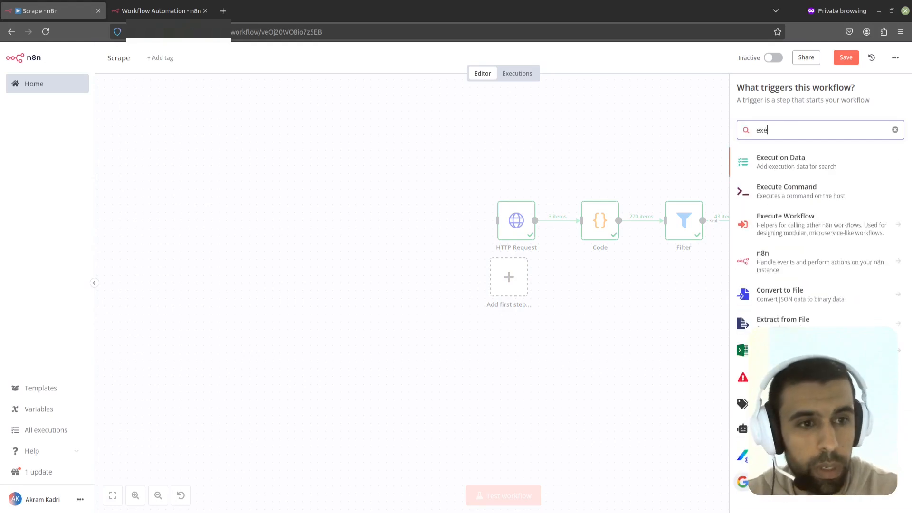
{"action": "type", "text": "cute wor"}
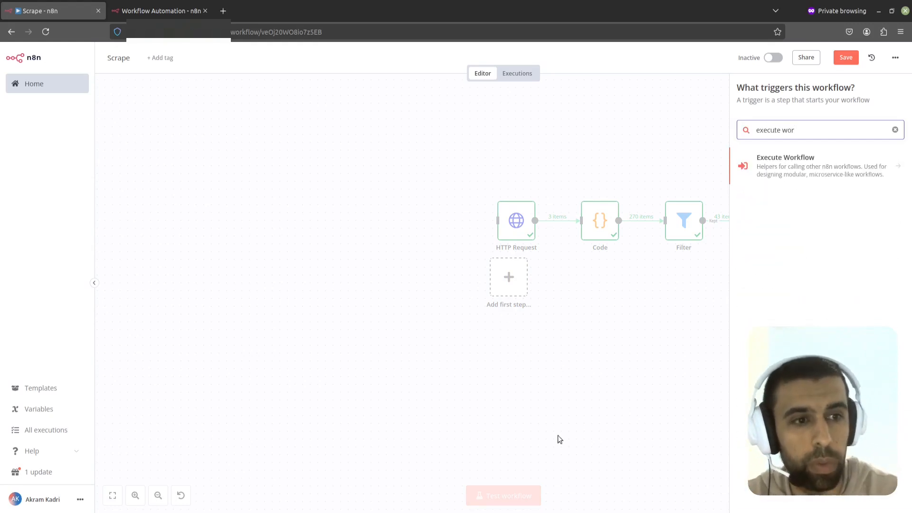
{"action": "left_click", "coordinate": [873, 172]}
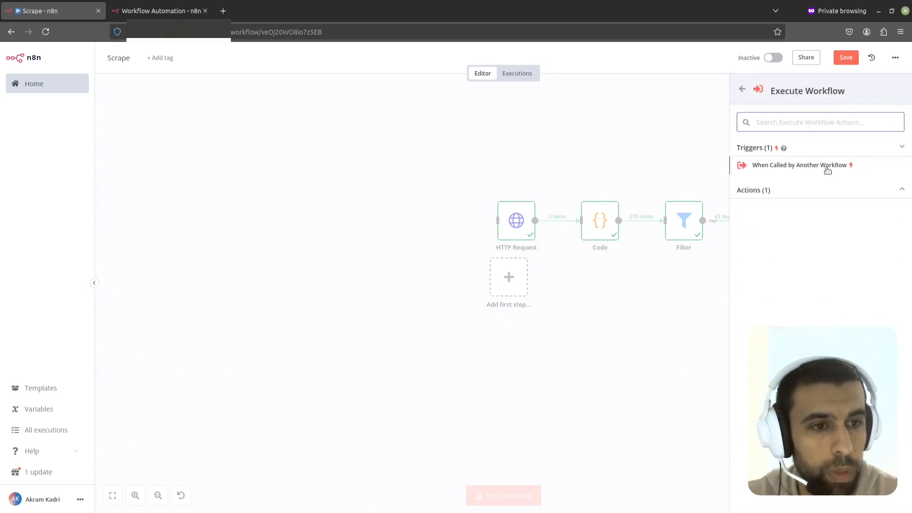
{"action": "left_click", "coordinate": [790, 166]}
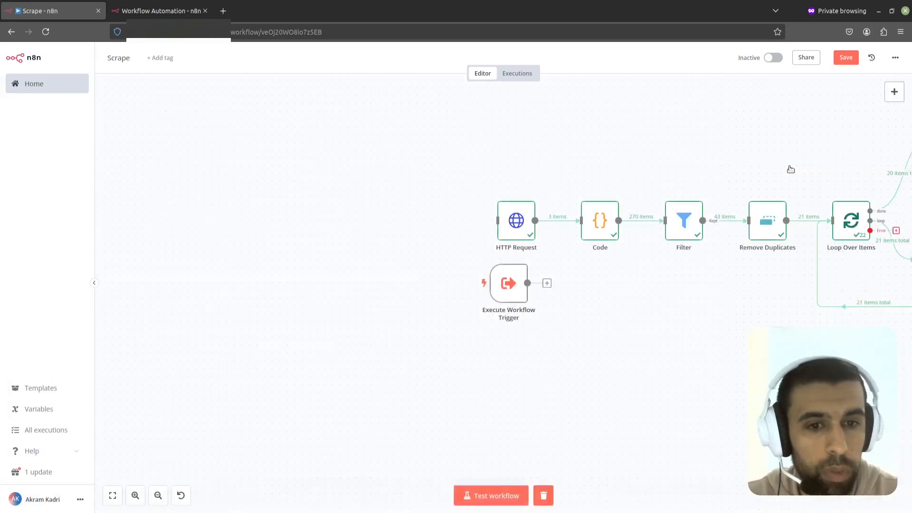
{"action": "left_click", "coordinate": [401, 58]}
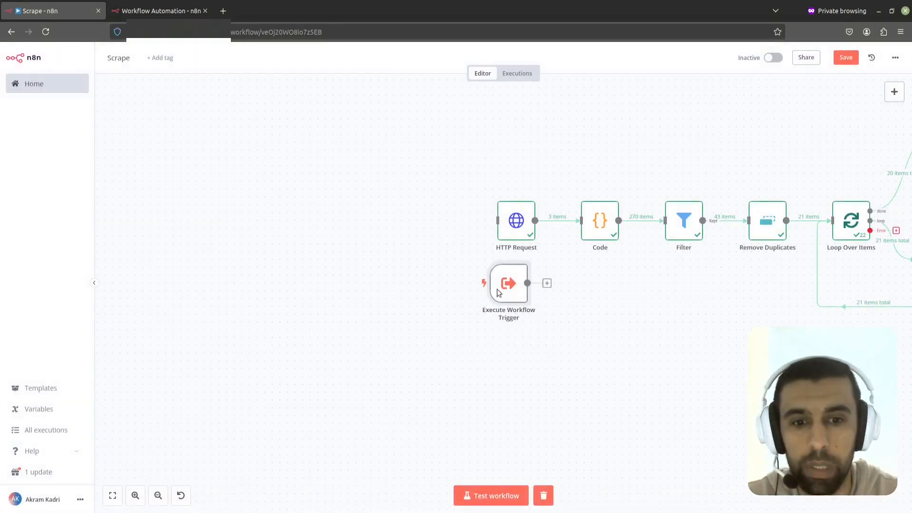
{"action": "left_click_drag", "start_coordinate": [500, 283], "coordinate": [450, 224]}
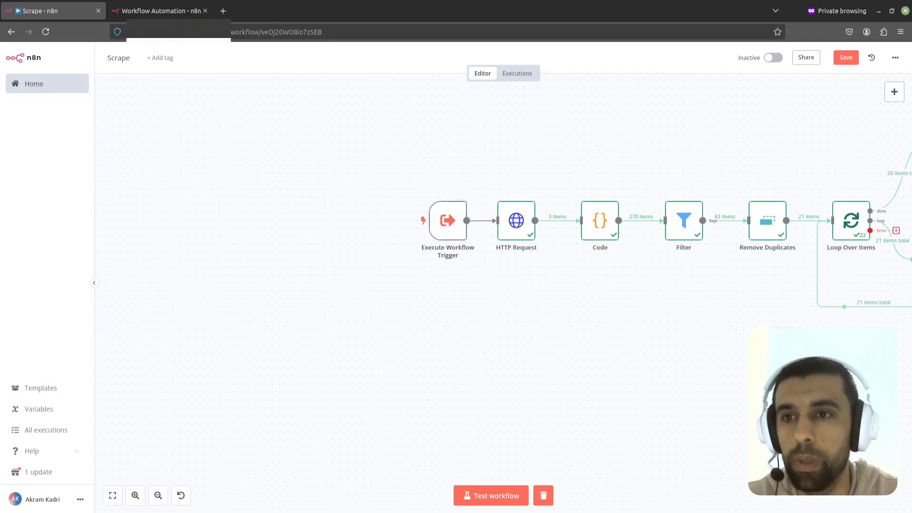
Step: In the Run workflow, add a Loop Over Items node after the manual trigger
{"action": "left_click", "coordinate": [156, 10]}
{"action": "left_click", "coordinate": [546, 273]}
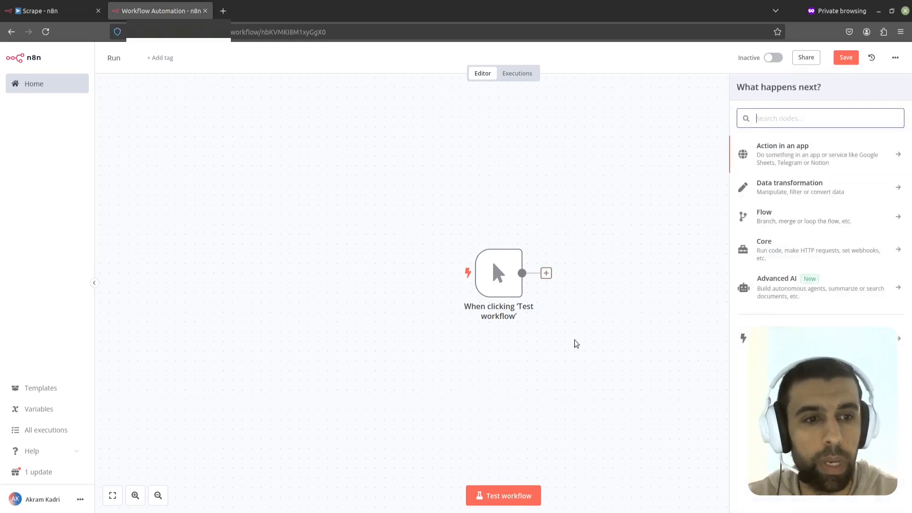
{"action": "type", "text": "loop"}
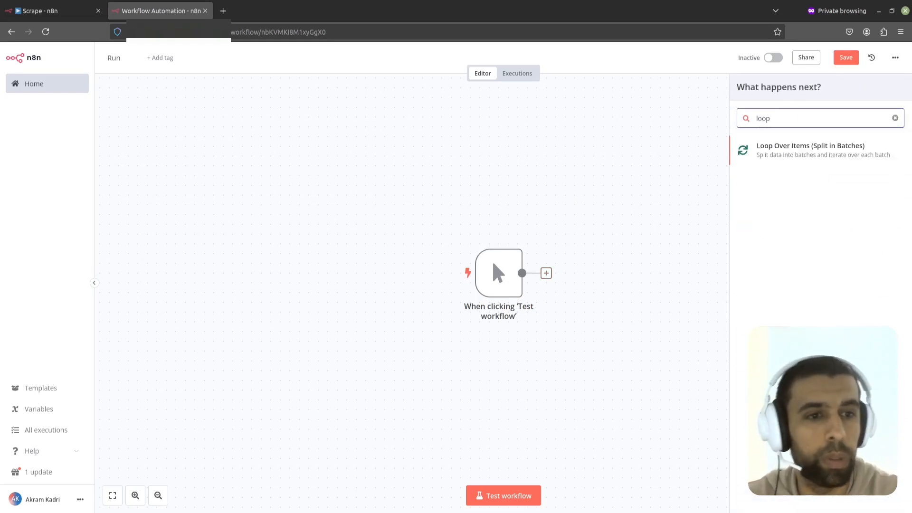
{"action": "left_click", "coordinate": [776, 149]}
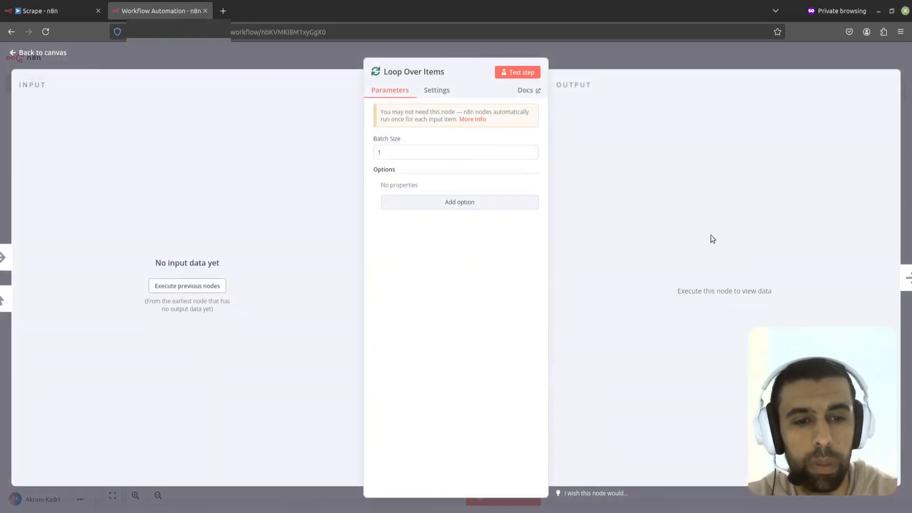
{"action": "left_click", "coordinate": [614, 57]}
Step: Delete the Replace Me placeholder node from the loop
{"action": "left_click_drag", "start_coordinate": [650, 175], "coordinate": [448, 128]}
{"action": "mouse_move", "coordinate": [504, 211]}
{"action": "left_click_drag", "start_coordinate": [503, 211], "coordinate": [513, 269]}
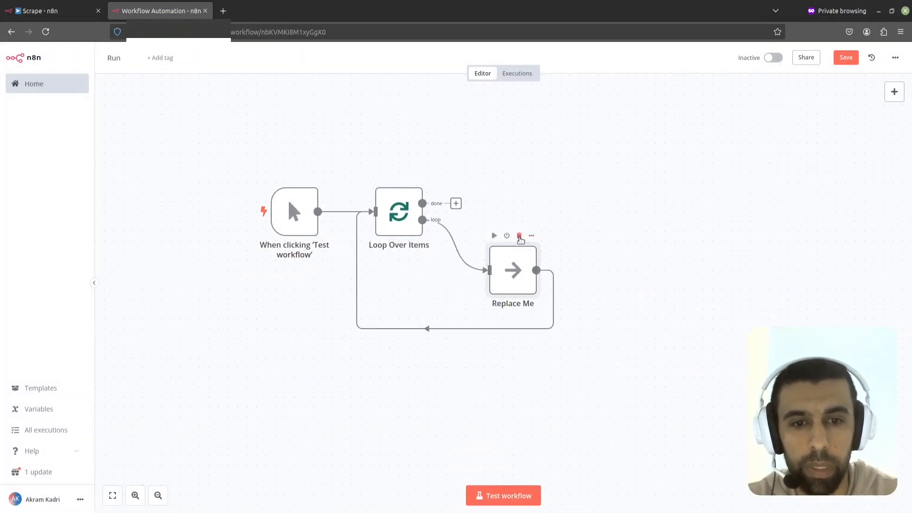
{"action": "left_click", "coordinate": [520, 237]}
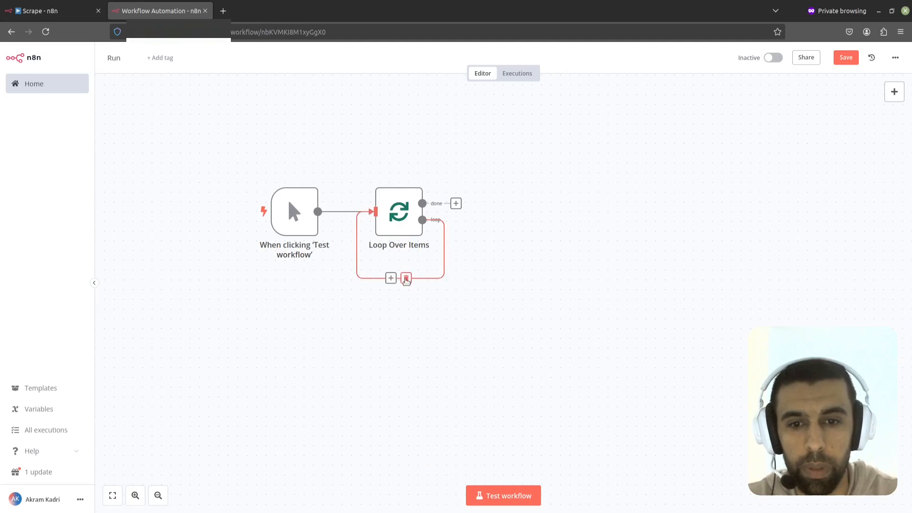
Step: Insert an Execute Workflow node with the Call Another Workflow action into the loop branch
{"action": "left_click", "coordinate": [391, 278]}
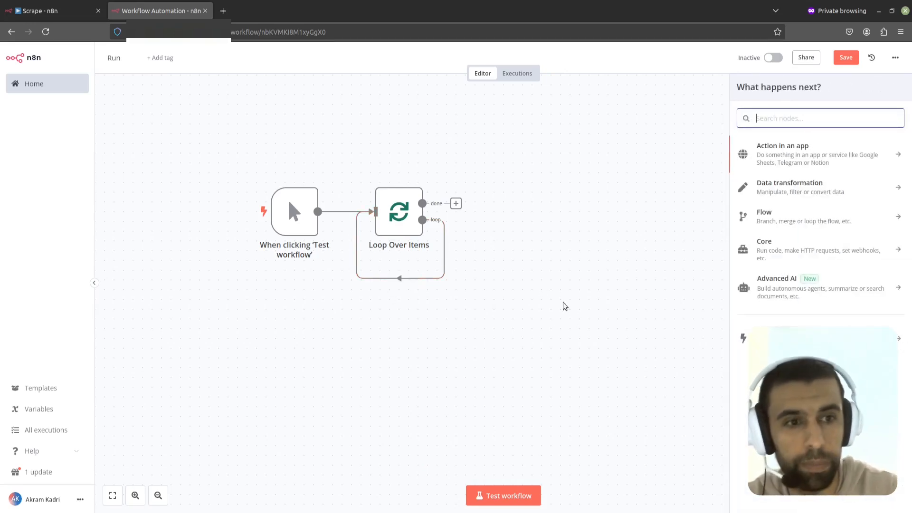
{"action": "type", "text": "r"}
{"action": "key", "text": "BackSpace"}
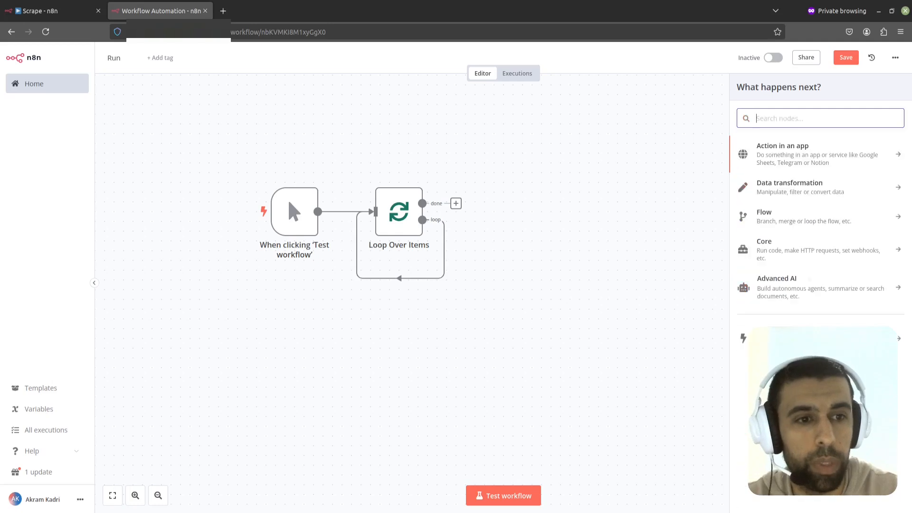
{"action": "type", "text": "execute "}
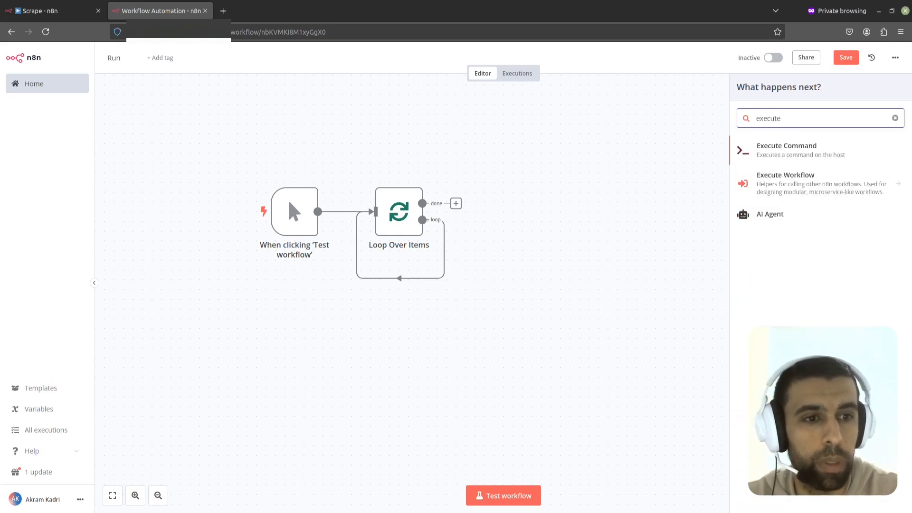
{"action": "type", "text": "wor"}
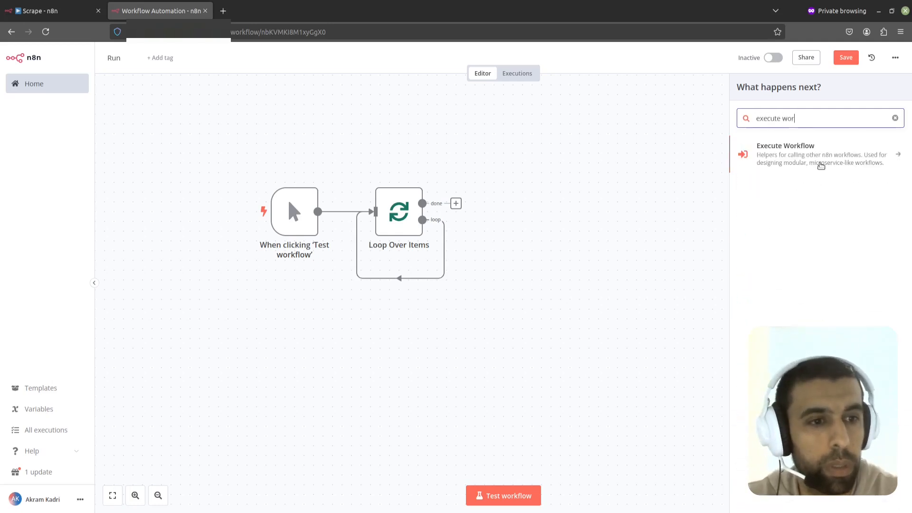
{"action": "left_click", "coordinate": [819, 164]}
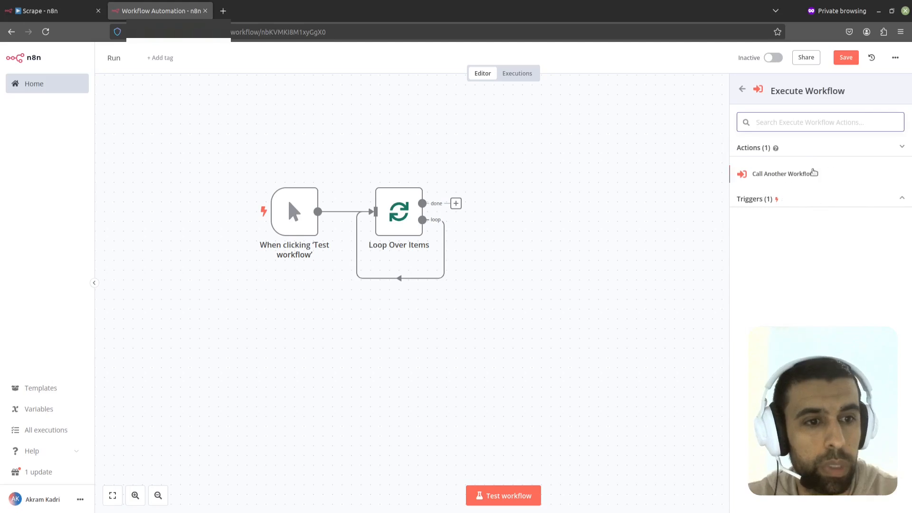
{"action": "left_click", "coordinate": [784, 175]}
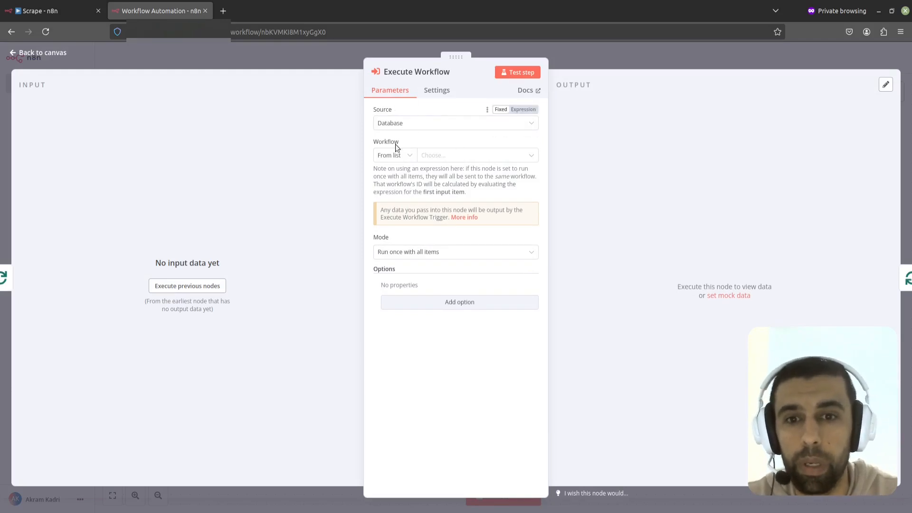
Step: Set the Execute Workflow node to call the Scrape workflow from the list, running once for each item
{"action": "left_click", "coordinate": [409, 157]}
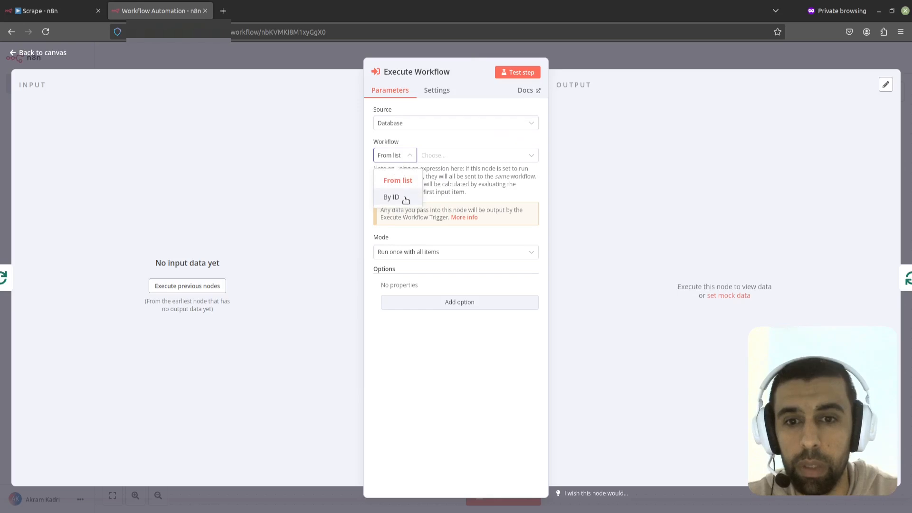
{"action": "left_click", "coordinate": [447, 155]}
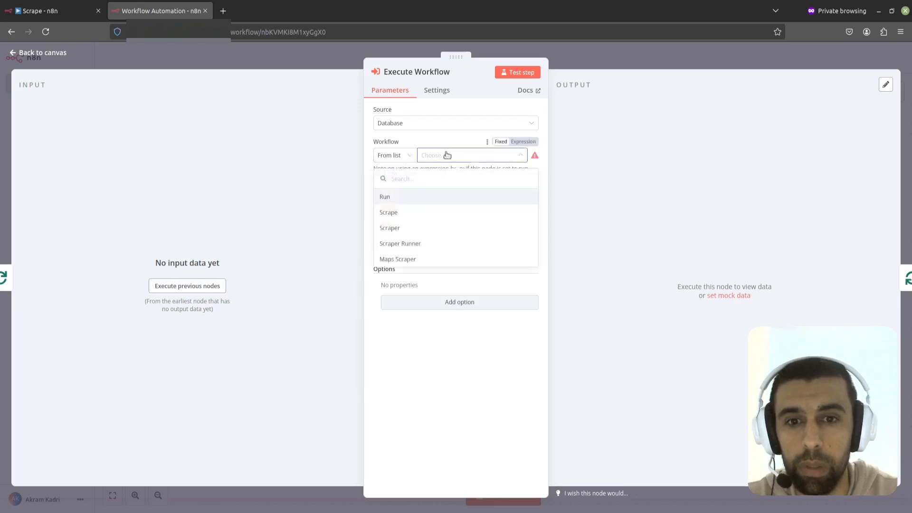
{"action": "left_click", "coordinate": [398, 217]}
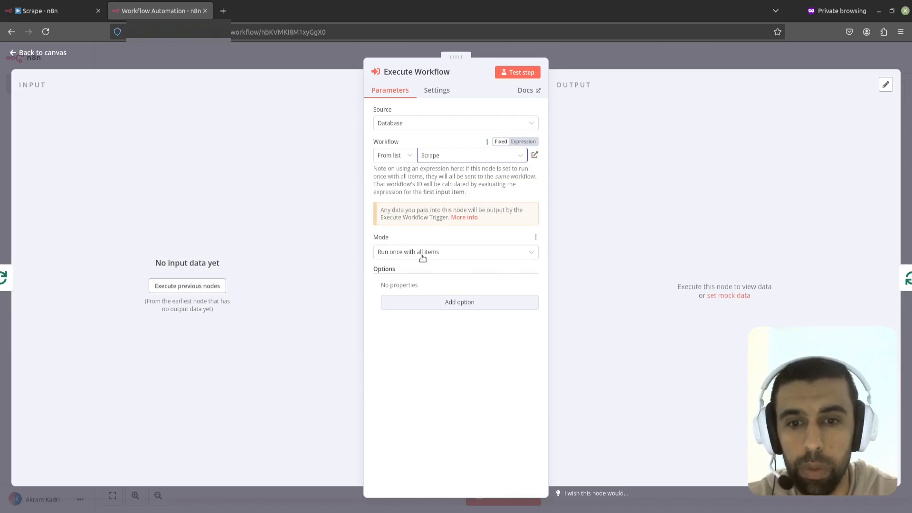
{"action": "left_click", "coordinate": [447, 253]}
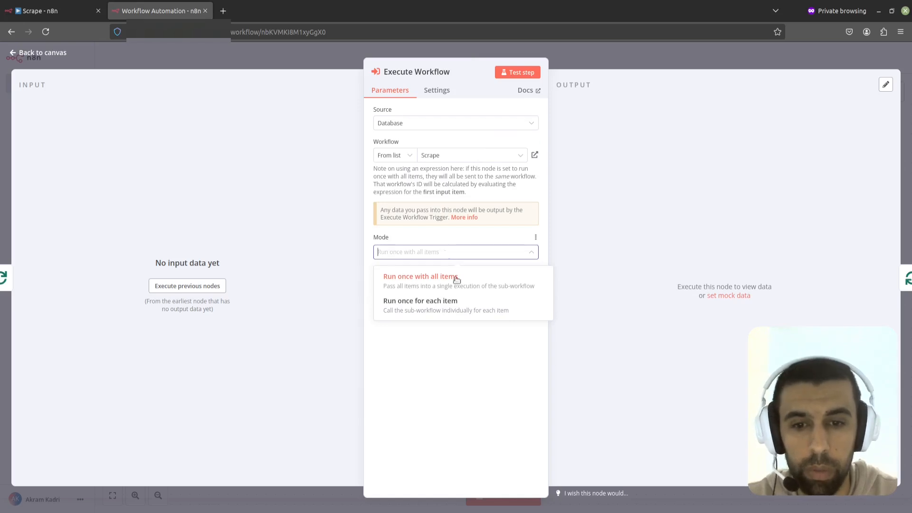
{"action": "left_click", "coordinate": [445, 310]}
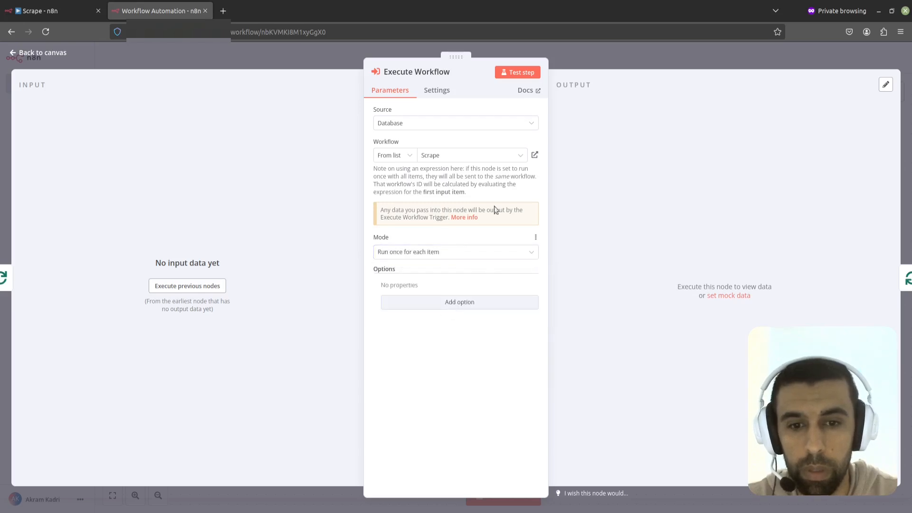
{"action": "left_click", "coordinate": [592, 50]}
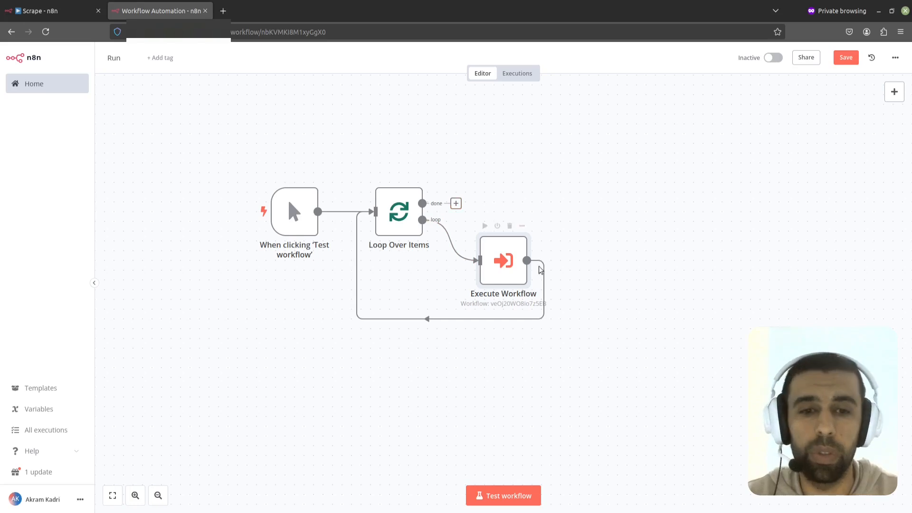
Step: Insert a Wait node after the Execute Workflow node on the loop's return path and reposition it
{"action": "left_click", "coordinate": [419, 320]}
{"action": "type", "text": "wait"}
{"action": "key", "text": "Return"}
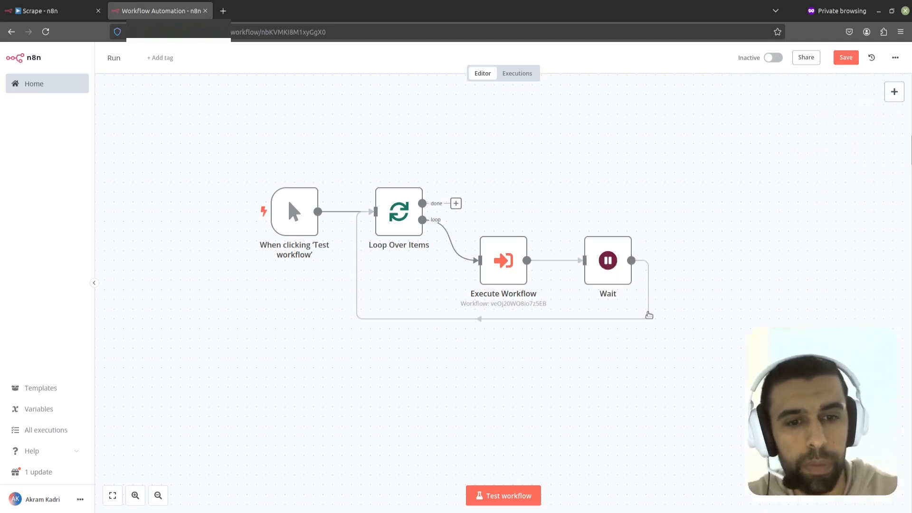
{"action": "double_click", "coordinate": [611, 267]}
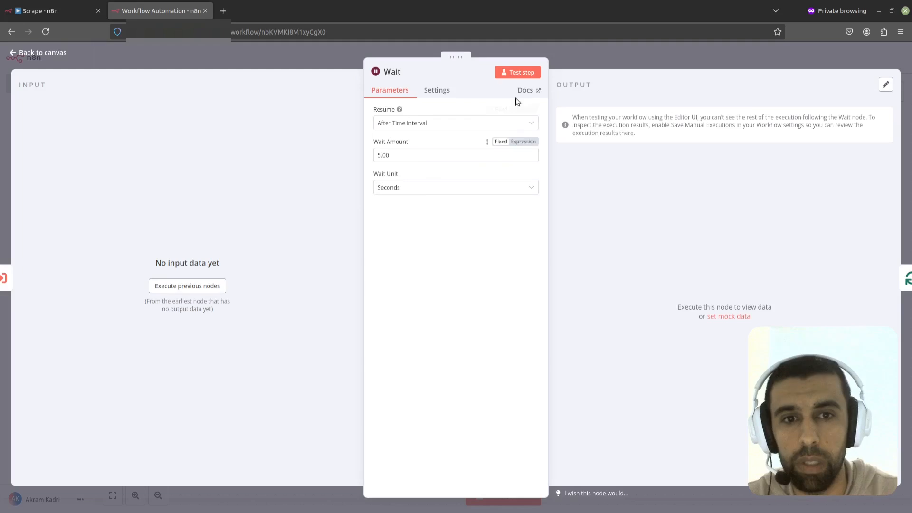
{"action": "left_click", "coordinate": [636, 69]}
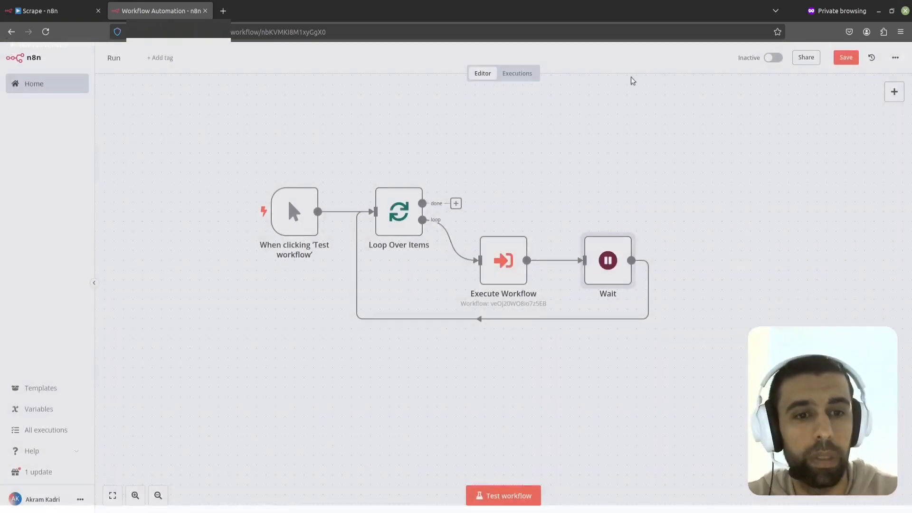
{"action": "left_click_drag", "start_coordinate": [612, 263], "coordinate": [589, 261]}
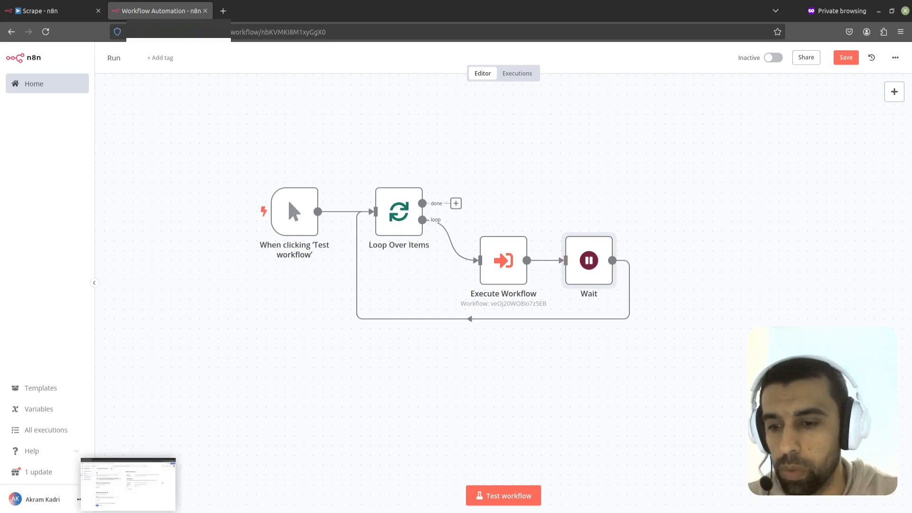
Step: Copy the JSON list of dentist neighborhood search queries from the ChatGPT conversation
{"action": "left_click", "coordinate": [129, 509]}
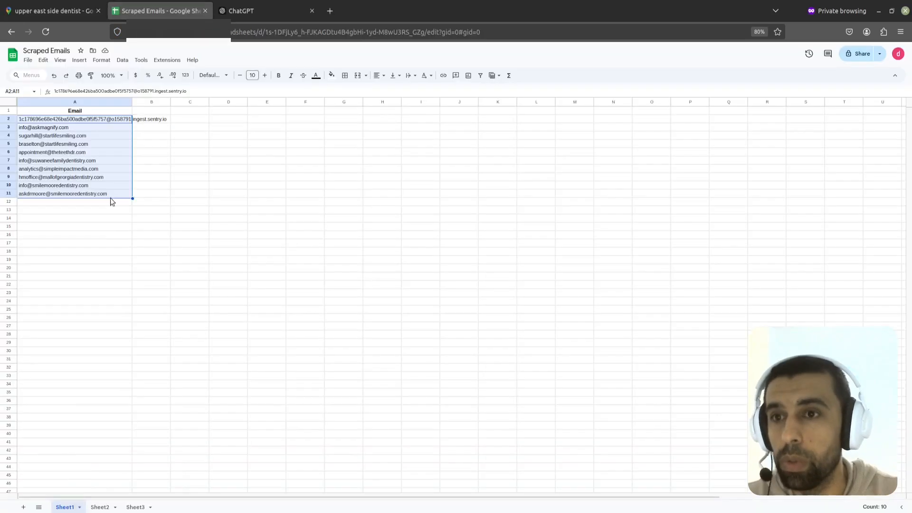
{"action": "left_click", "coordinate": [262, 12]}
{"action": "left_click", "coordinate": [572, 196]}
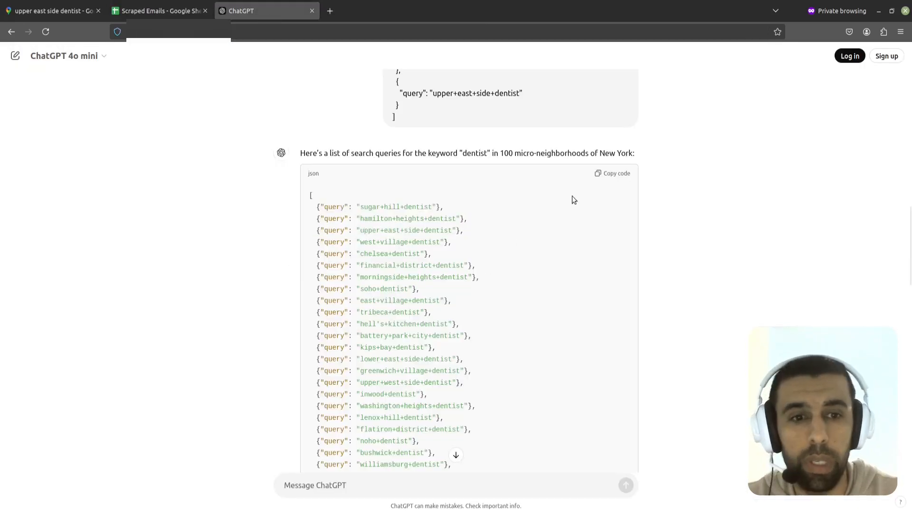
{"action": "scroll", "coordinate": [572, 195], "scroll_direction": "down", "scroll_amount": 3}
{"action": "scroll", "coordinate": [563, 228], "scroll_direction": "up", "scroll_amount": 3}
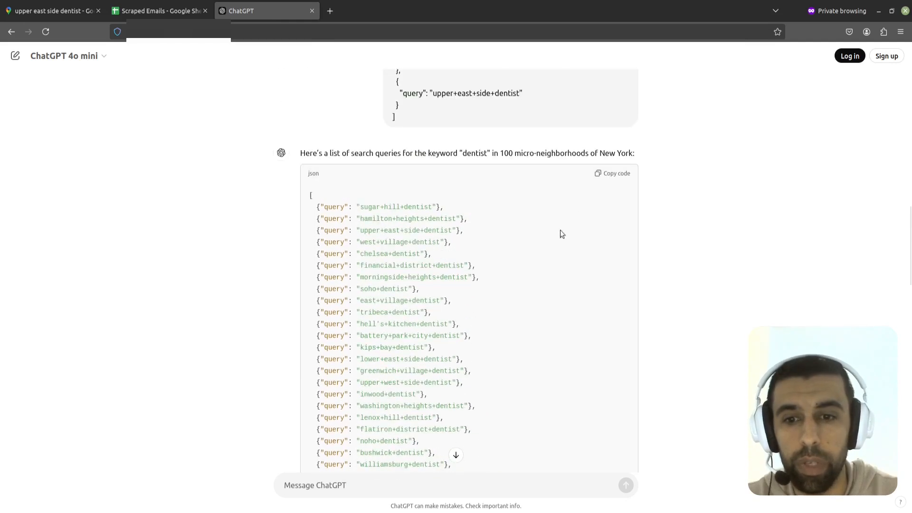
{"action": "left_click", "coordinate": [613, 178]}
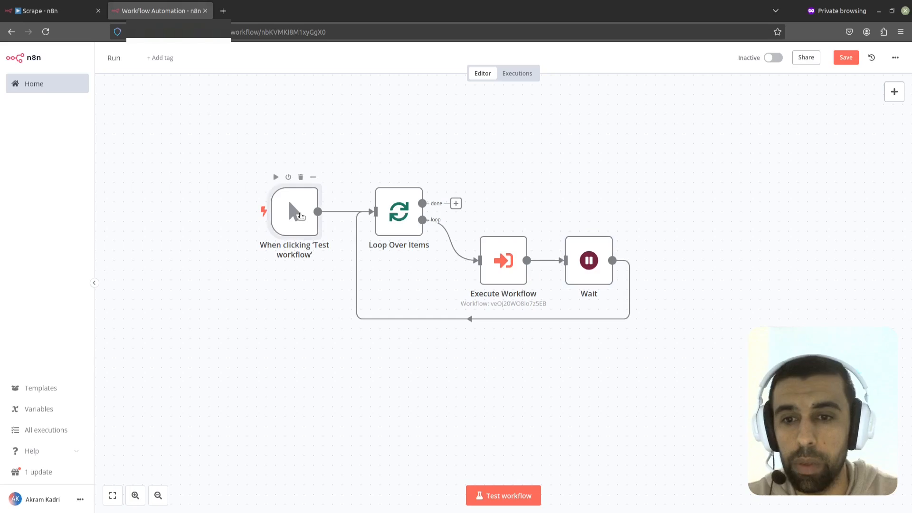
Step: Replace the manual trigger's sample output with the pasted query list, removing the leftover sample items, and save it as pinned data
{"action": "double_click", "coordinate": [300, 216]}
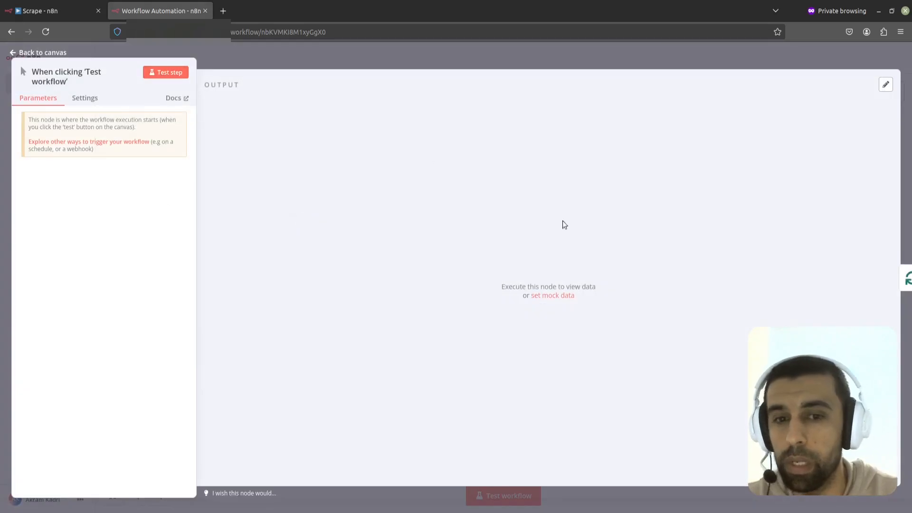
{"action": "left_click", "coordinate": [886, 86]}
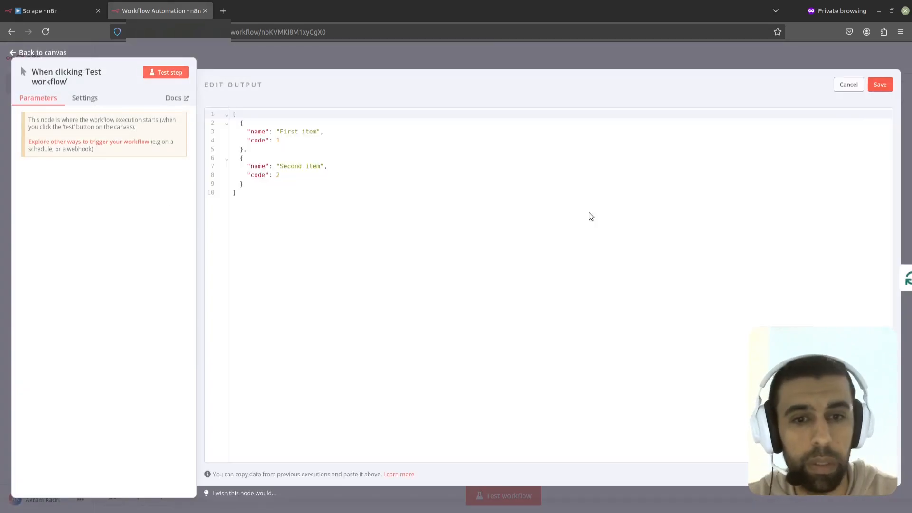
{"action": "left_click_drag", "start_coordinate": [246, 184], "coordinate": [219, 104]}
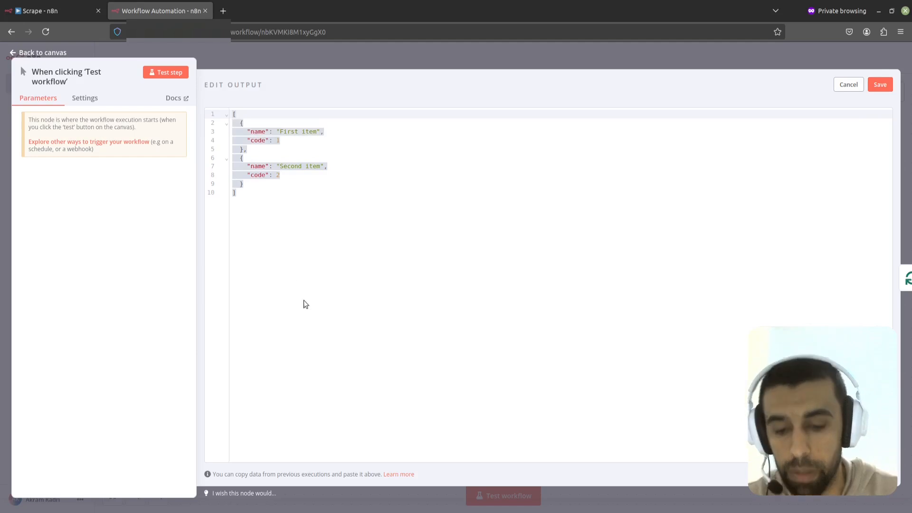
{"action": "key", "text": "ctrl+v"}
{"action": "left_click_drag", "start_coordinate": [892, 374], "coordinate": [898, 428]}
{"action": "scroll", "coordinate": [304, 409], "scroll_direction": "up", "scroll_amount": 1}
{"action": "scroll", "coordinate": [285, 419], "scroll_direction": "down", "scroll_amount": 1}
{"action": "left_click_drag", "start_coordinate": [253, 457], "coordinate": [236, 377]}
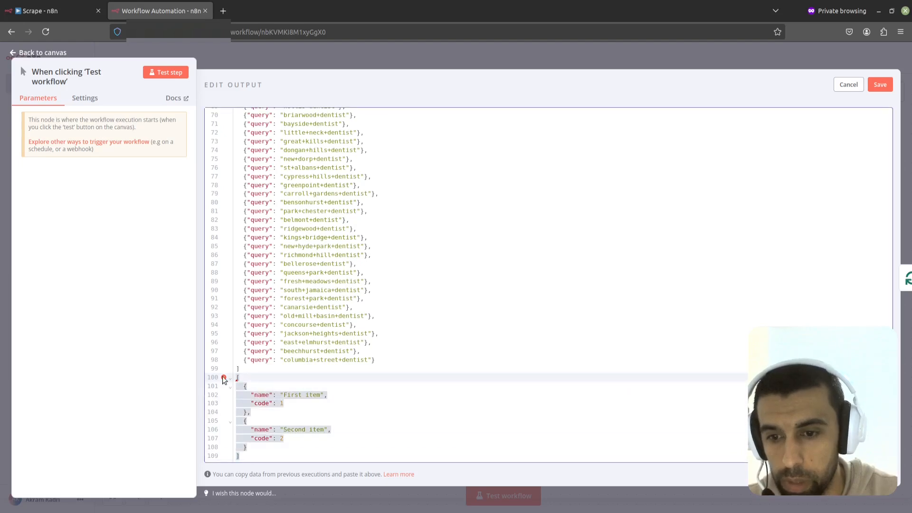
{"action": "key", "text": "BackSpace"}
{"action": "key", "text": "BackSpace"}
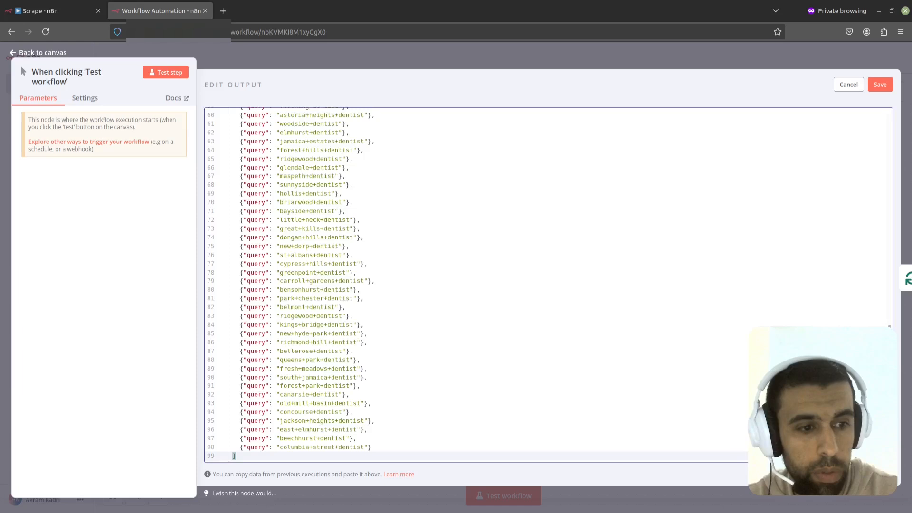
{"action": "left_click", "coordinate": [880, 85]}
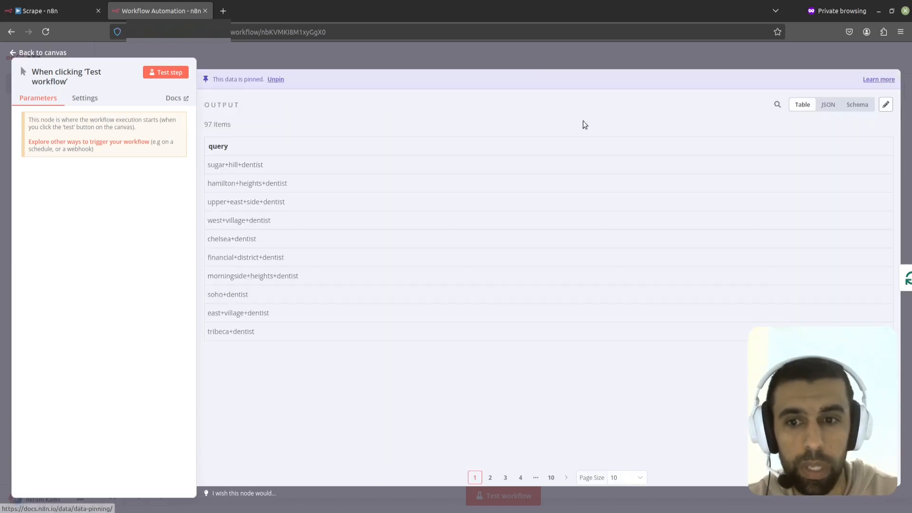
{"action": "left_click", "coordinate": [726, 53]}
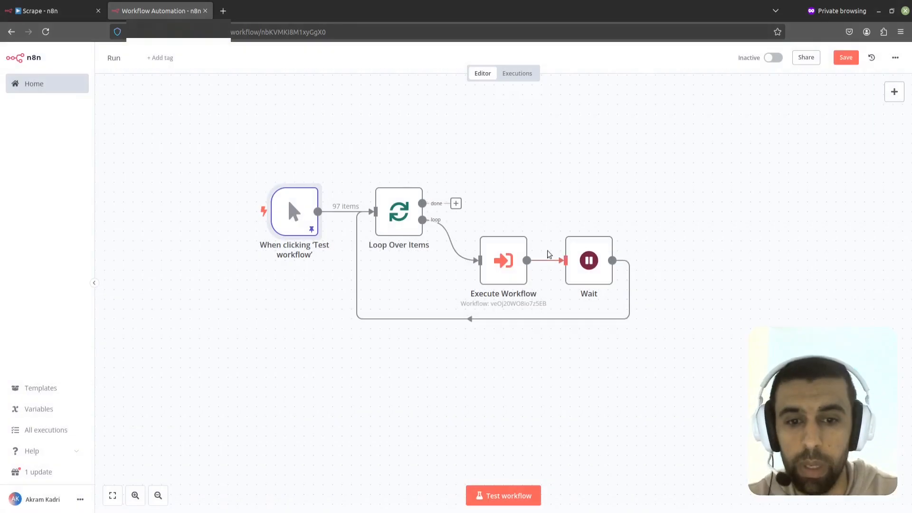
Step: Test-run the Run workflow, then switch to the Scrape workflow and open the executions list to monitor it
{"action": "left_click", "coordinate": [506, 495]}
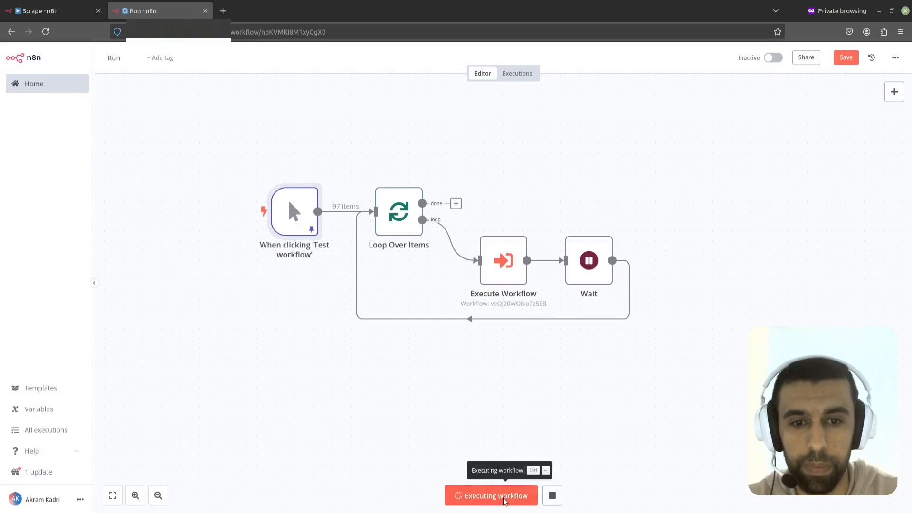
{"action": "mouse_move", "coordinate": [582, 265]}
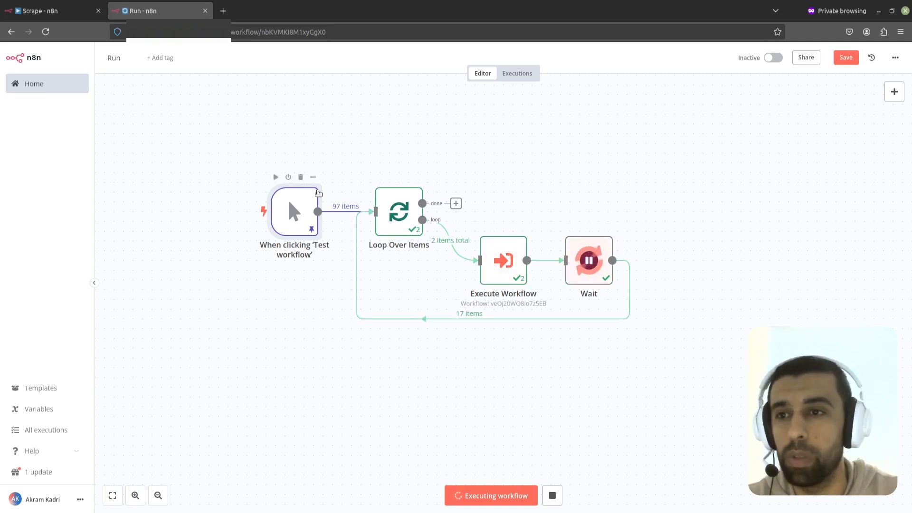
{"action": "left_click", "coordinate": [74, 14]}
{"action": "left_click_drag", "start_coordinate": [528, 333], "coordinate": [338, 318]}
{"action": "left_click_drag", "start_coordinate": [702, 346], "coordinate": [459, 384]}
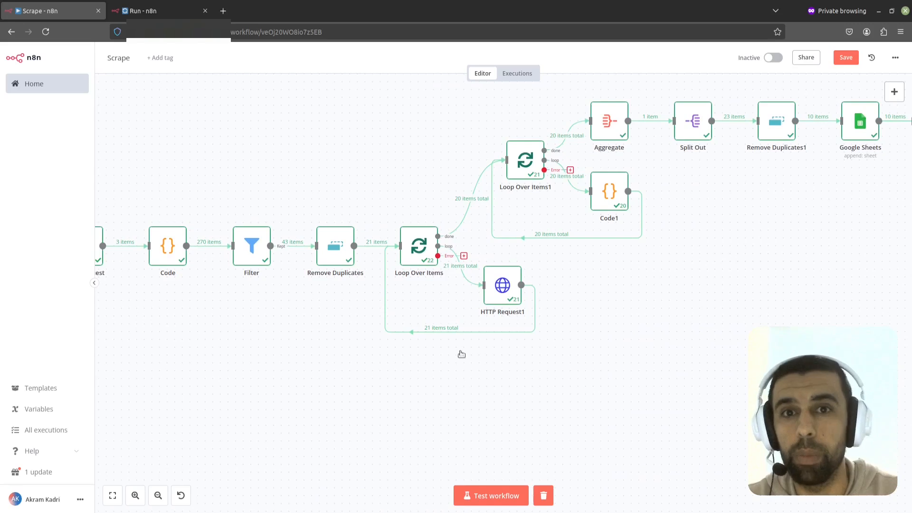
{"action": "left_click", "coordinate": [50, 430]}
{"action": "left_click", "coordinate": [537, 299]}
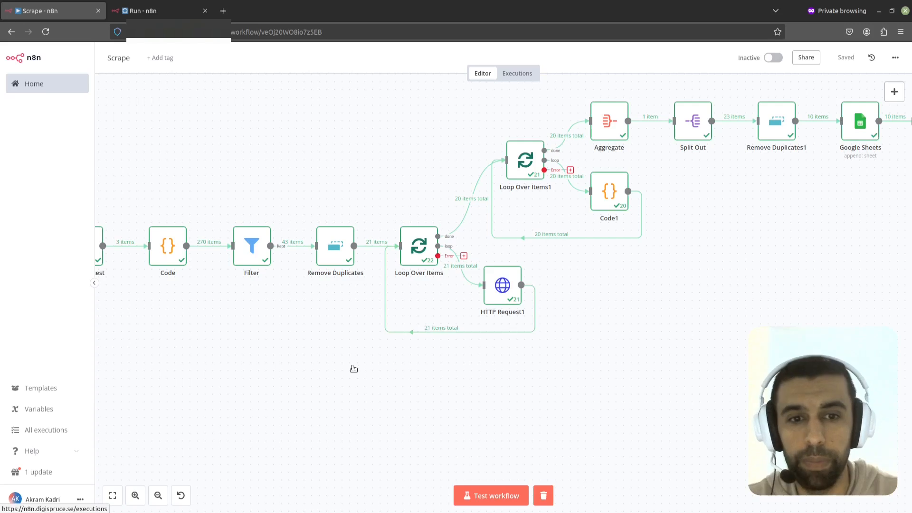
{"action": "left_click", "coordinate": [31, 432]}
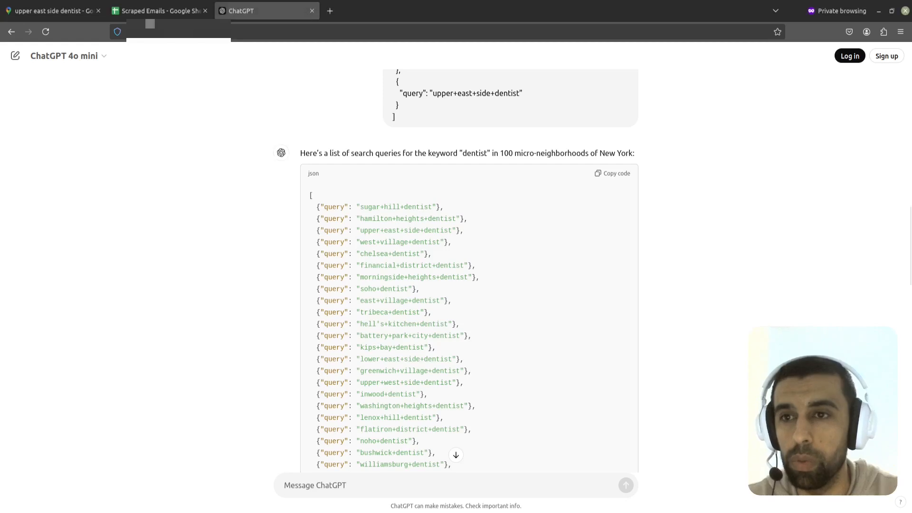
Step: Inspect the collected emails on Sheet3 of the Scraped Emails spreadsheet, scrolling to the last filled row
{"action": "left_click", "coordinate": [159, 11]}
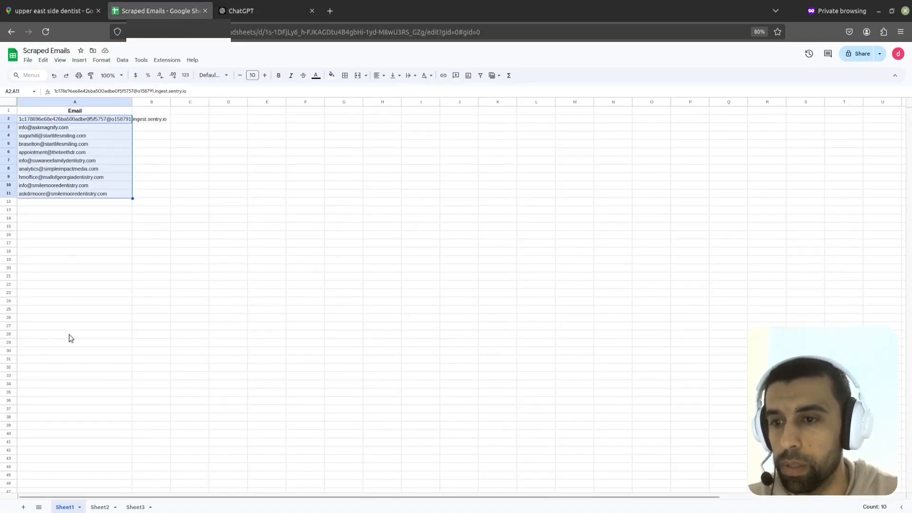
{"action": "left_click", "coordinate": [65, 311]}
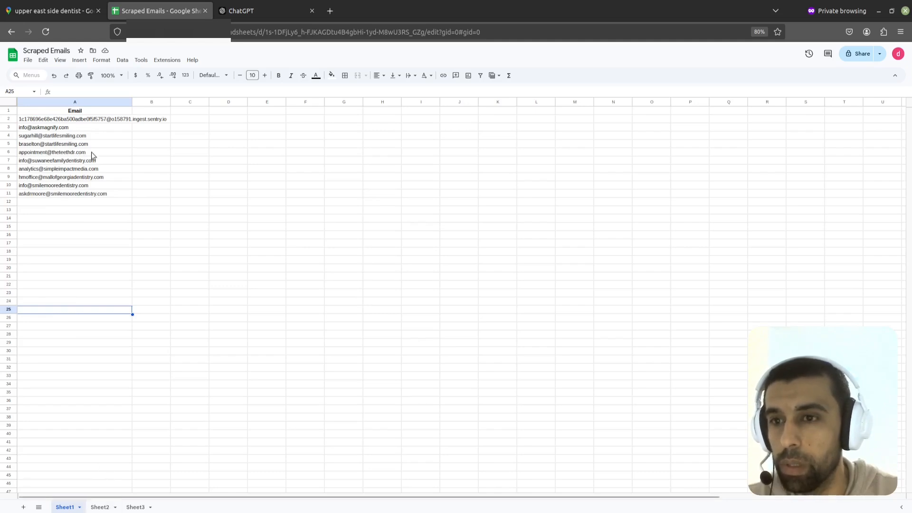
{"action": "left_click", "coordinate": [135, 507]}
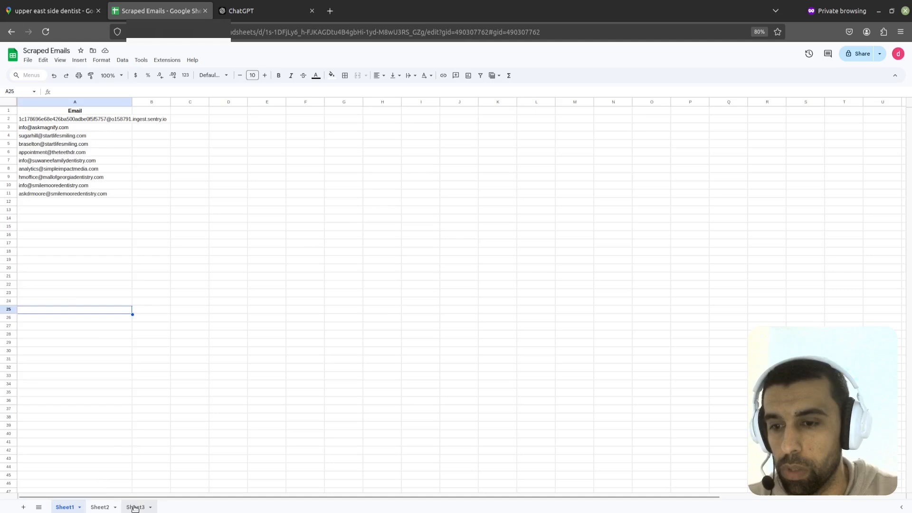
{"action": "scroll", "coordinate": [90, 208], "scroll_direction": "down", "scroll_amount": 3}
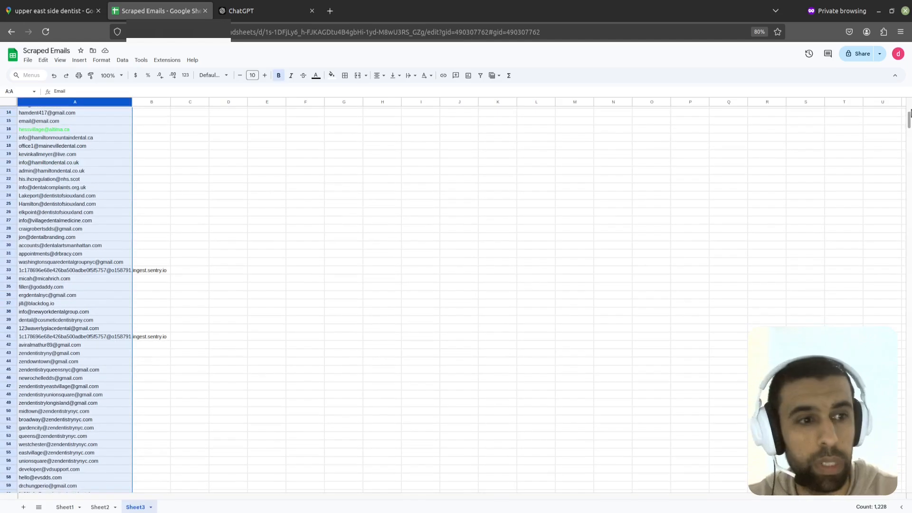
{"action": "left_click_drag", "start_coordinate": [909, 119], "coordinate": [909, 446]}
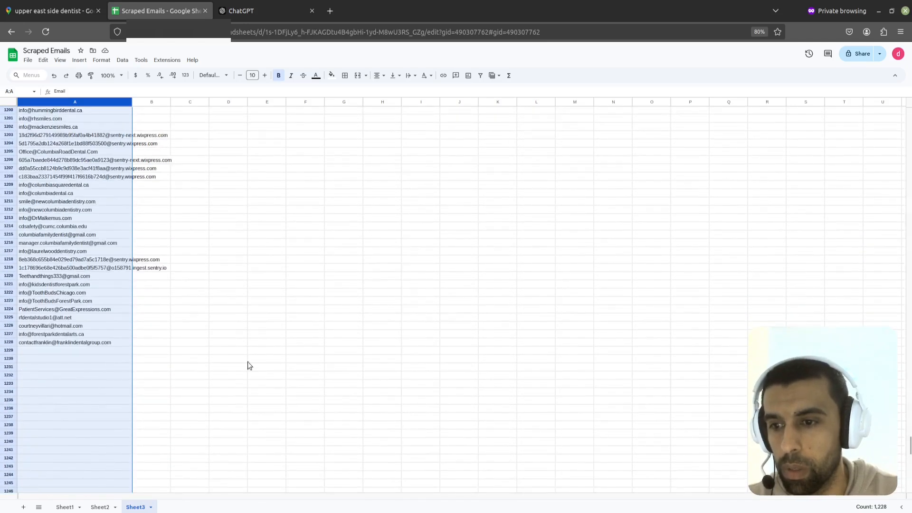
{"action": "left_click", "coordinate": [166, 351]}
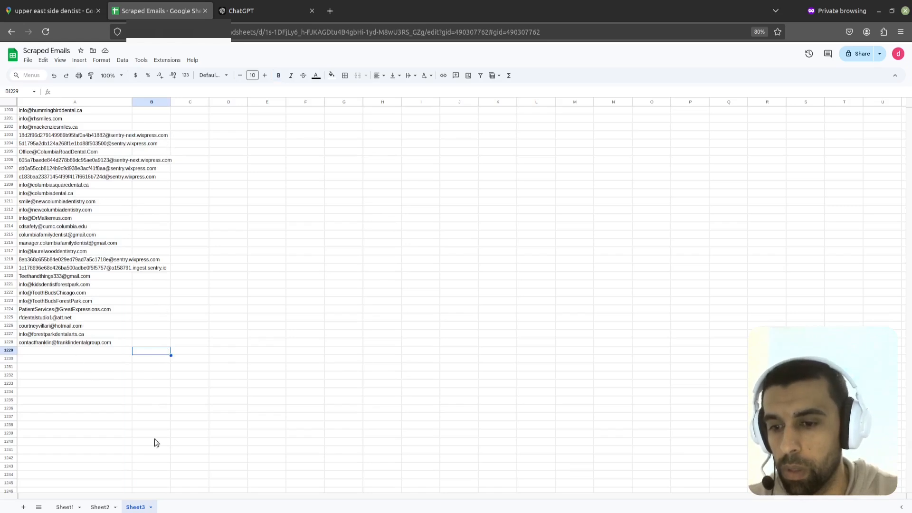
Step: Check the Run workflow's loop progress against the executions list
{"action": "key", "text": "alt+Tab"}
{"action": "left_click", "coordinate": [143, 10]}
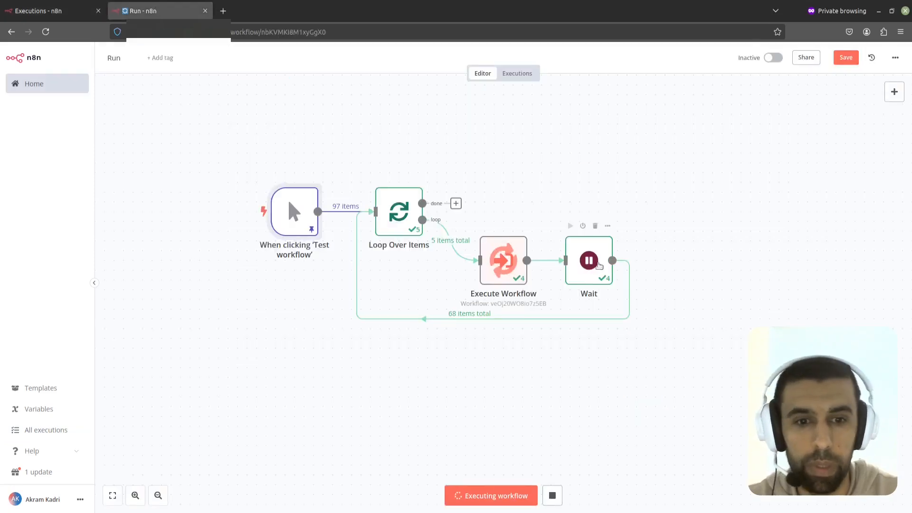
{"action": "left_click", "coordinate": [57, 15]}
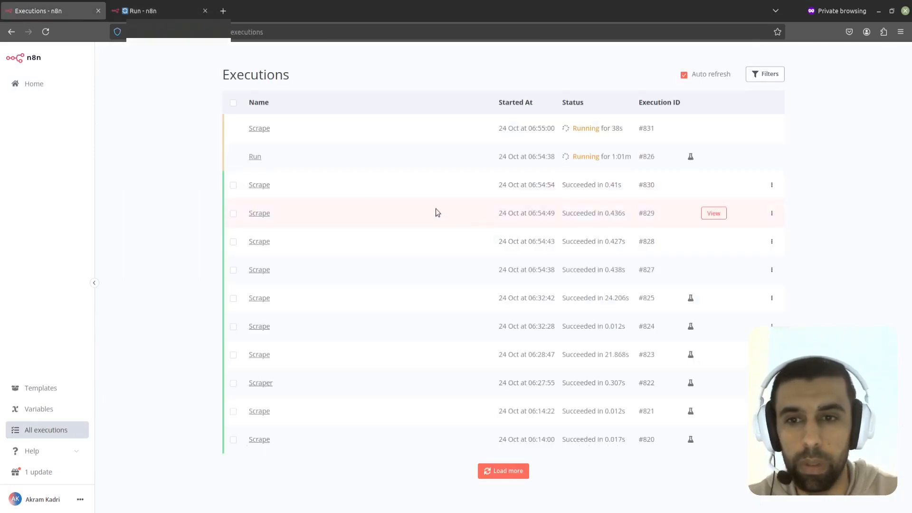
{"action": "left_click", "coordinate": [142, 11]}
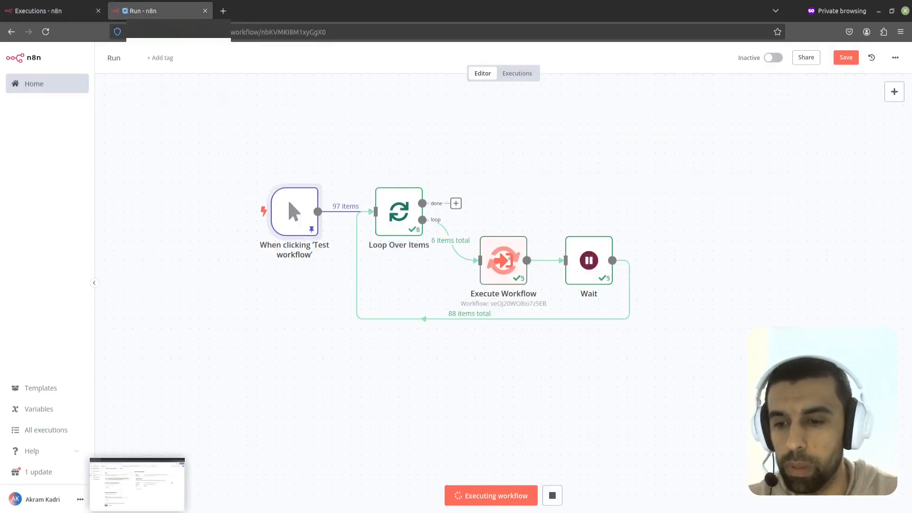
Step: Inspect the collected emails on Sheet1 of the Scraped Emails spreadsheet, scrolling past the last filled row
{"action": "left_click", "coordinate": [137, 512]}
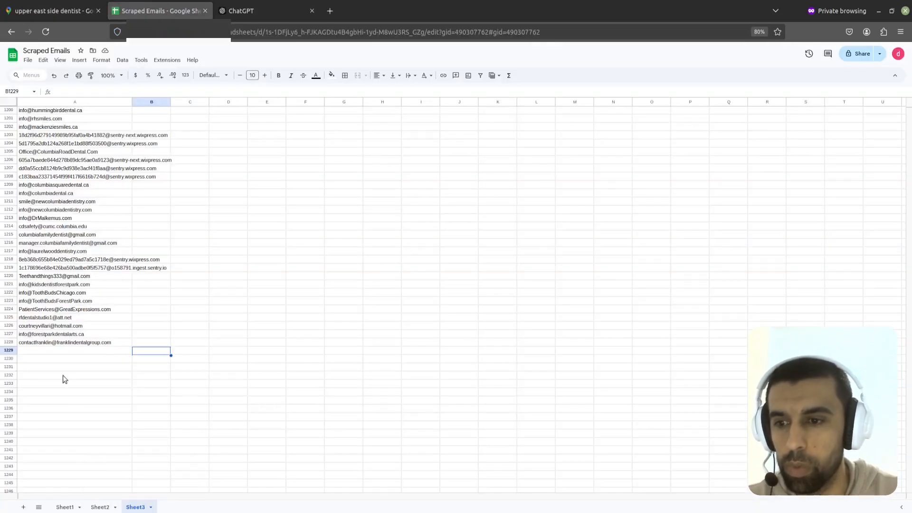
{"action": "left_click", "coordinate": [65, 507]}
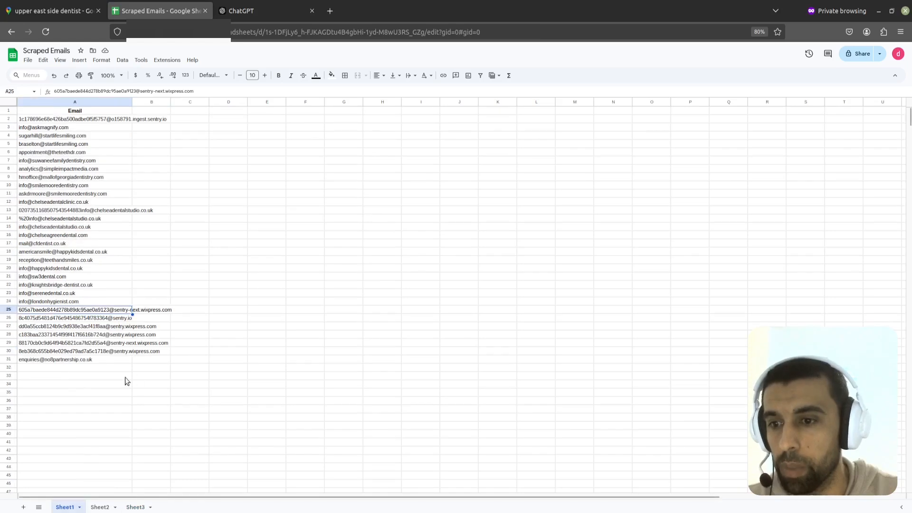
{"action": "left_click_drag", "start_coordinate": [112, 359], "coordinate": [114, 380]}
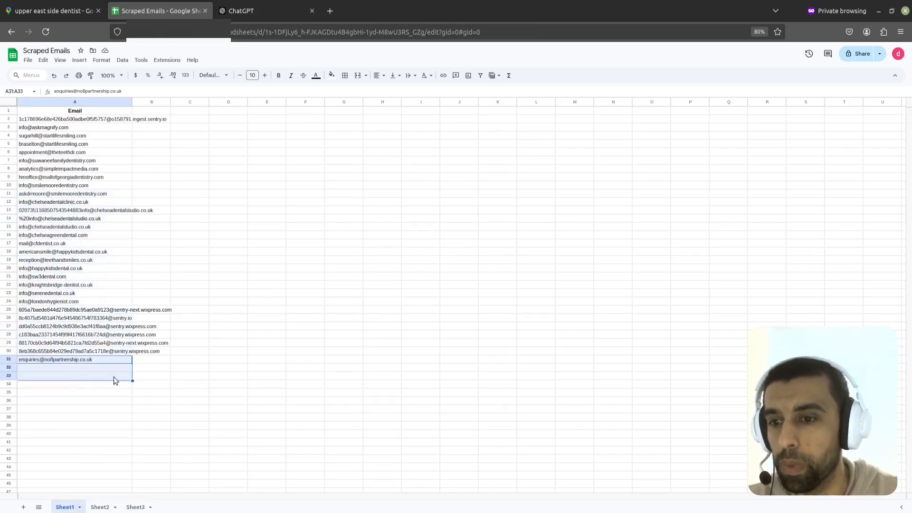
{"action": "left_click", "coordinate": [113, 377]}
{"action": "scroll", "coordinate": [70, 319], "scroll_direction": "down", "scroll_amount": 3}
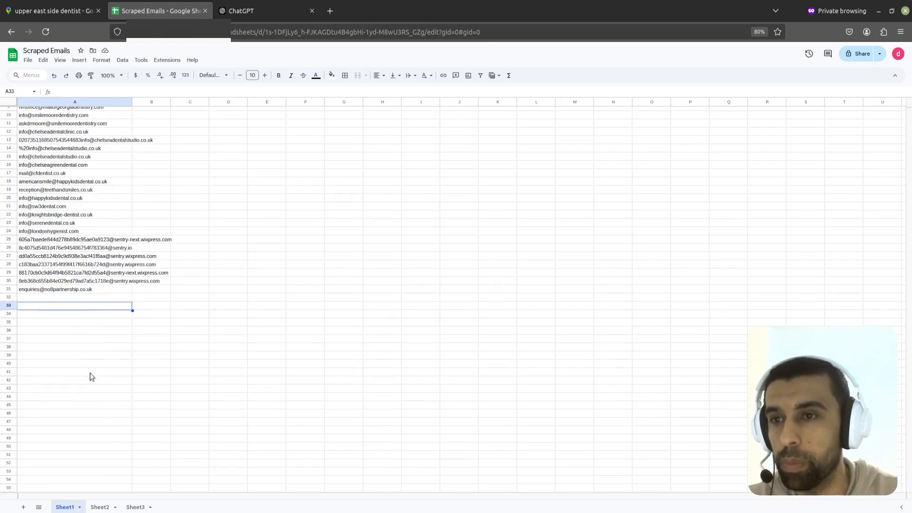
Step: Monitor the Run and Scrape executions list while rechecking Sheet1 for newly appended rows
{"action": "key", "text": "alt+Tab"}
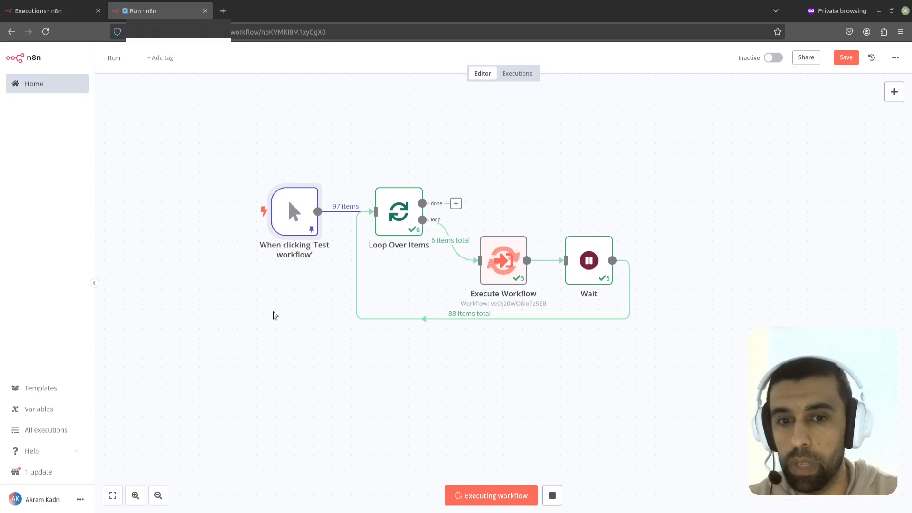
{"action": "left_click", "coordinate": [68, 11]}
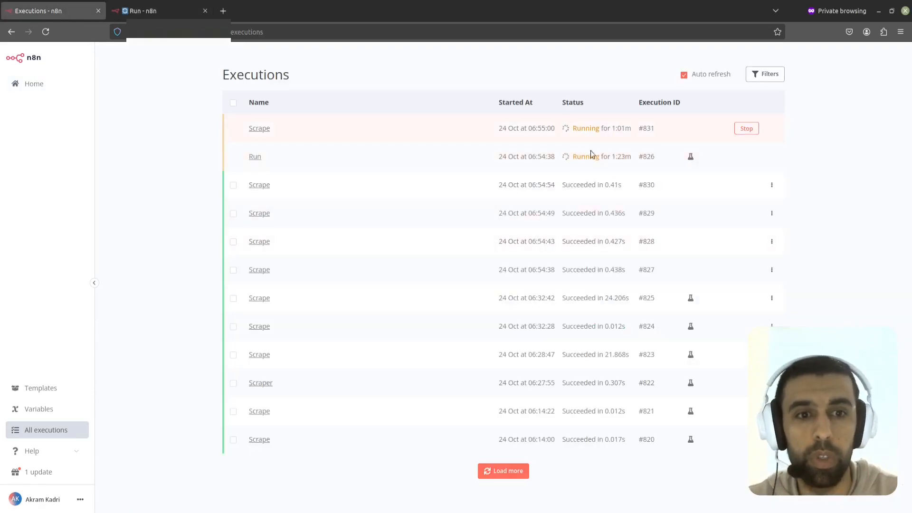
{"action": "key", "text": "alt+Tab"}
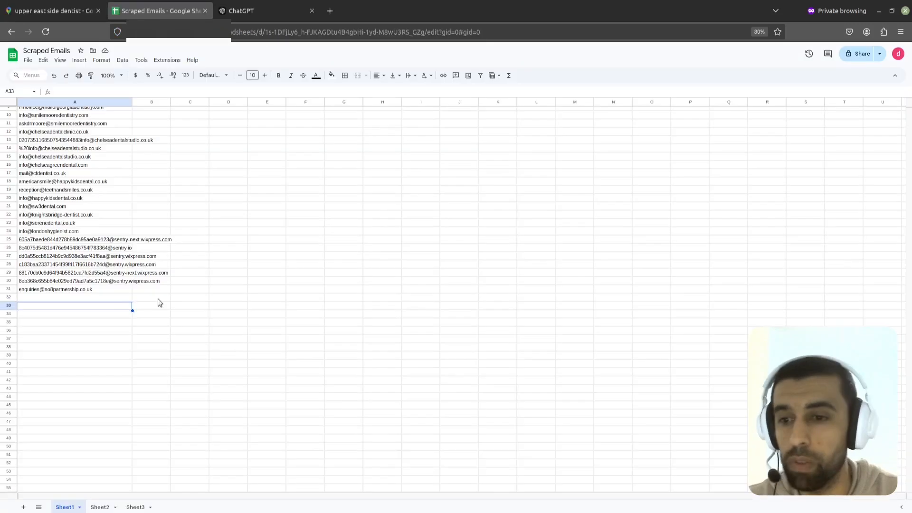
{"action": "key", "text": "alt+Tab"}
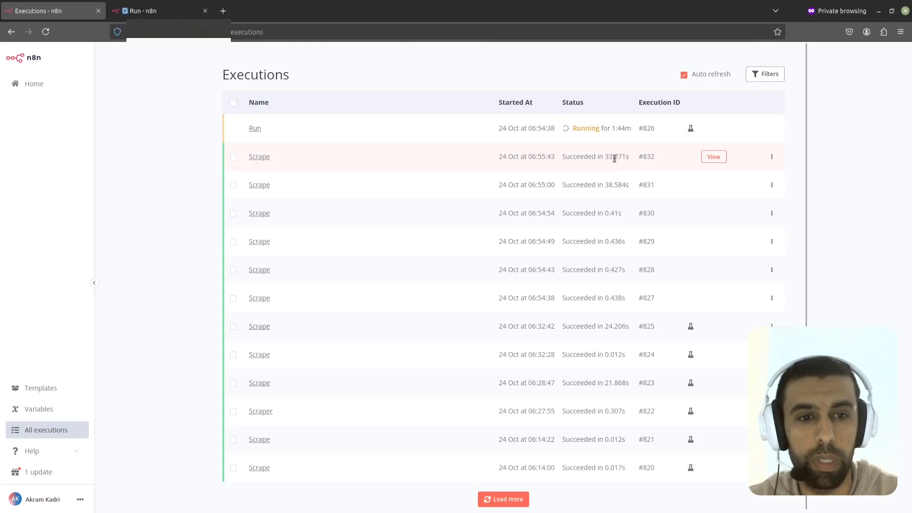
{"action": "key", "text": "alt+Tab"}
{"action": "scroll", "coordinate": [92, 458], "scroll_direction": "down", "scroll_amount": 2}
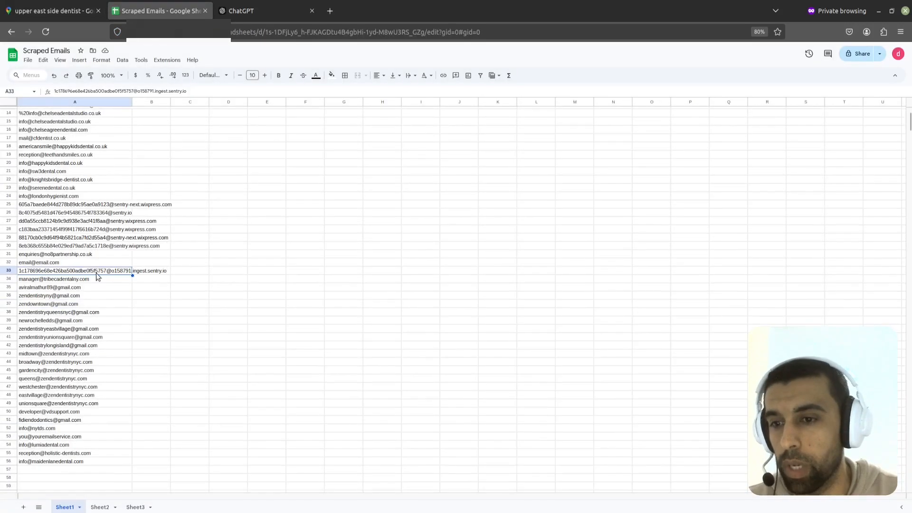
Step: Select the newly added email rows on Sheet1, scroll further down the sheet, and return to the executions list
{"action": "left_click_drag", "start_coordinate": [93, 461], "coordinate": [104, 263]}
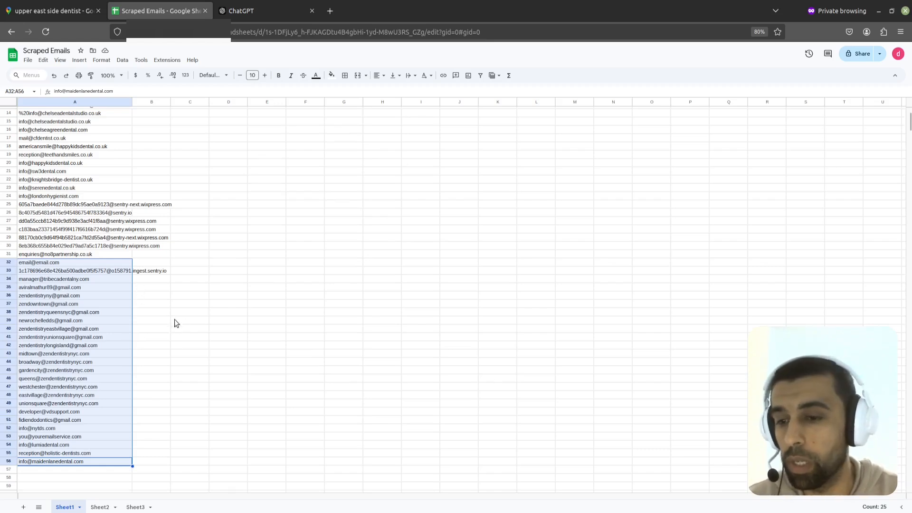
{"action": "scroll", "coordinate": [175, 328], "scroll_direction": "down", "scroll_amount": 10}
{"action": "scroll", "coordinate": [75, 337], "scroll_direction": "down", "scroll_amount": 6}
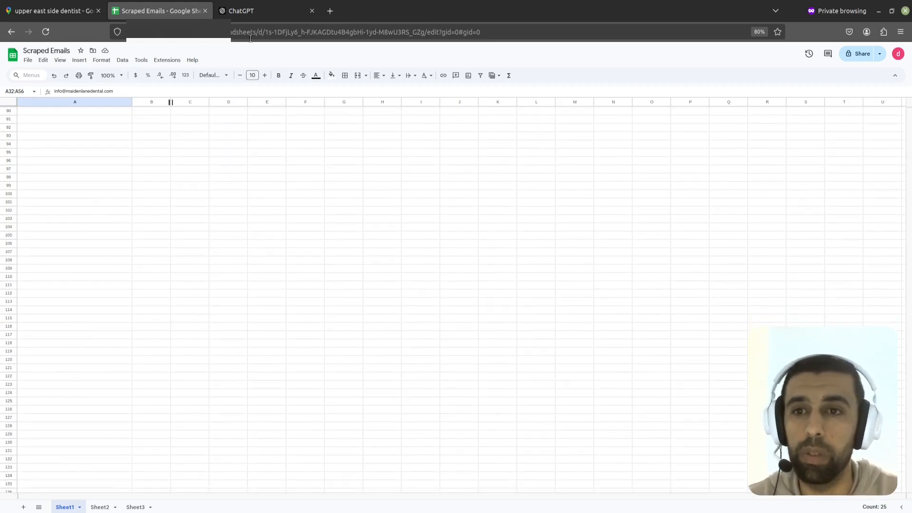
{"action": "mouse_move", "coordinate": [258, 11]}
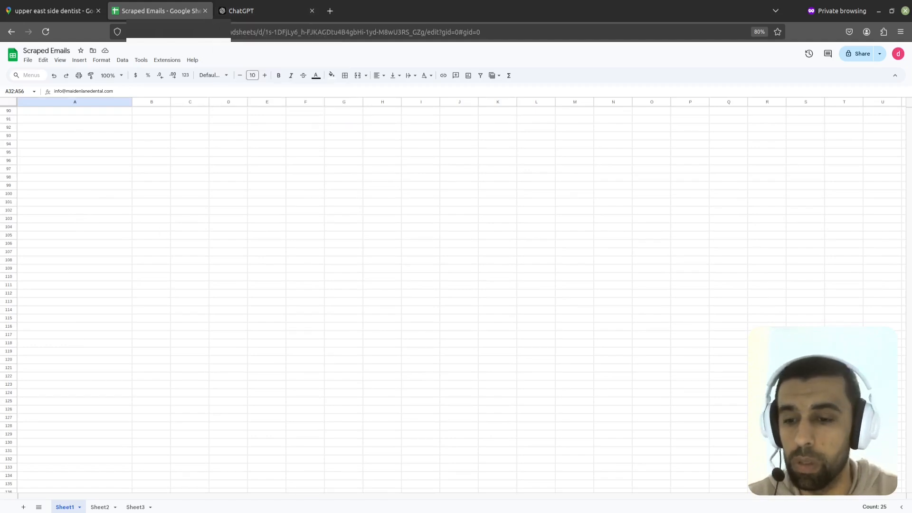
{"action": "left_click", "coordinate": [142, 499]}
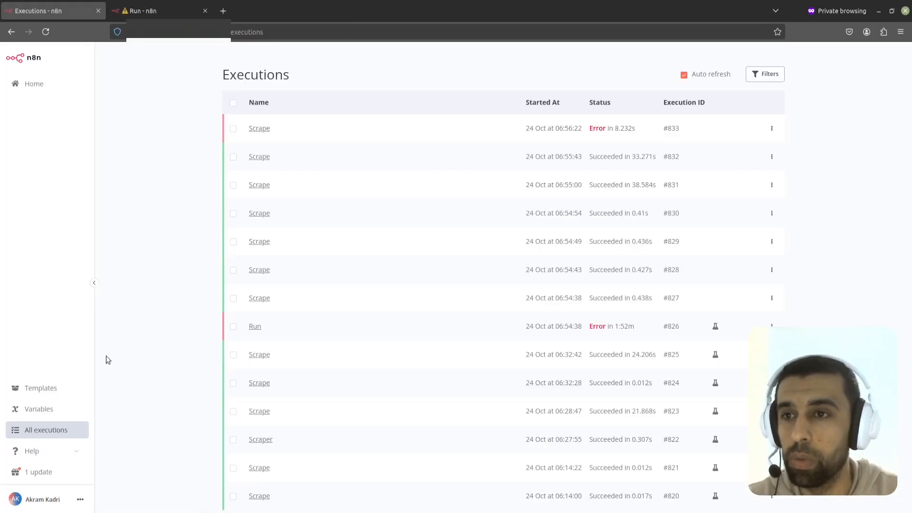
Step: Review the manual trigger's pinned query list in the output editor, then close it discarding changes
{"action": "left_click", "coordinate": [156, 12]}
{"action": "double_click", "coordinate": [287, 210]}
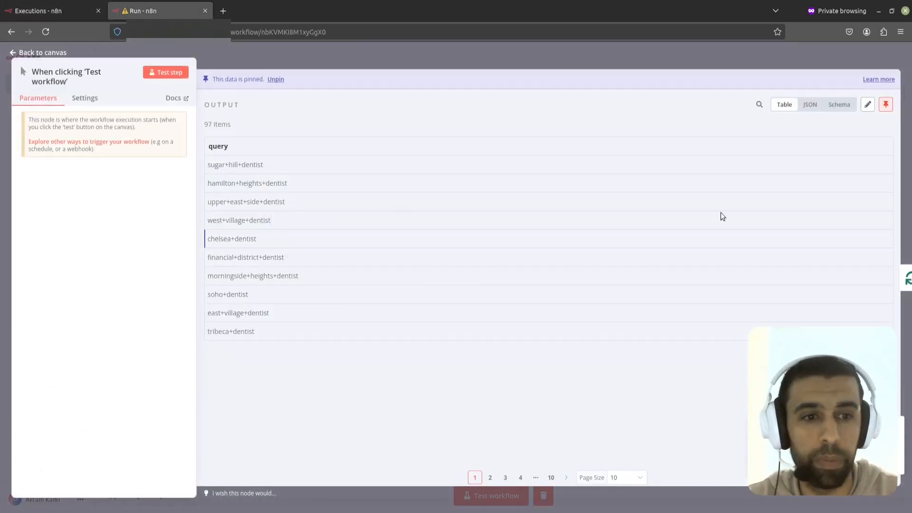
{"action": "left_click", "coordinate": [866, 105]}
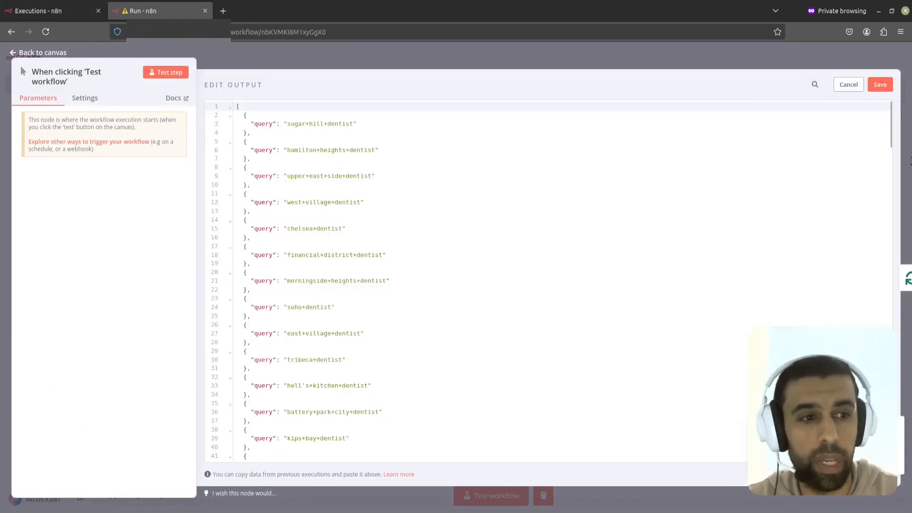
{"action": "left_click_drag", "start_coordinate": [891, 125], "coordinate": [891, 401]}
{"action": "left_click", "coordinate": [569, 53]}
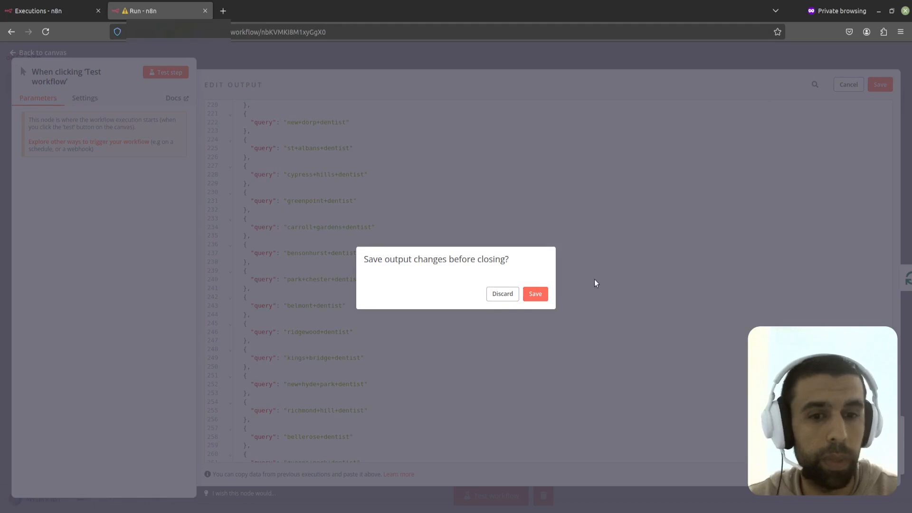
{"action": "left_click", "coordinate": [500, 293]}
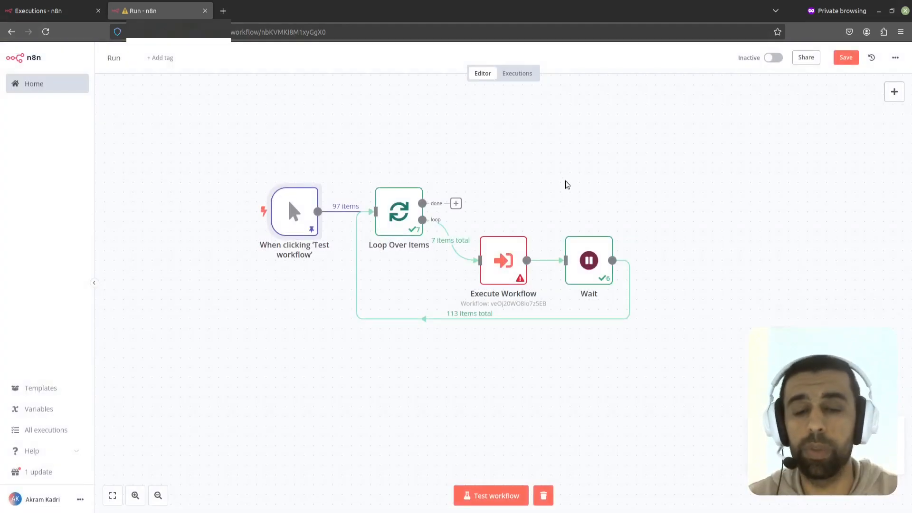
Step: Open the failed Execute Workflow node's details and close them again
{"action": "scroll", "coordinate": [662, 244], "scroll_direction": "down", "scroll_amount": 1}
{"action": "left_click", "coordinate": [513, 248]}
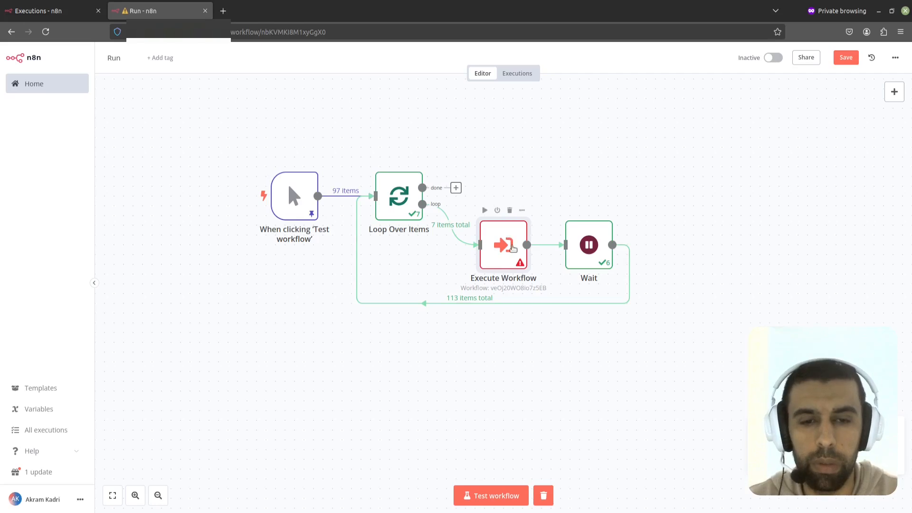
{"action": "double_click", "coordinate": [513, 248]}
{"action": "left_click", "coordinate": [615, 56]}
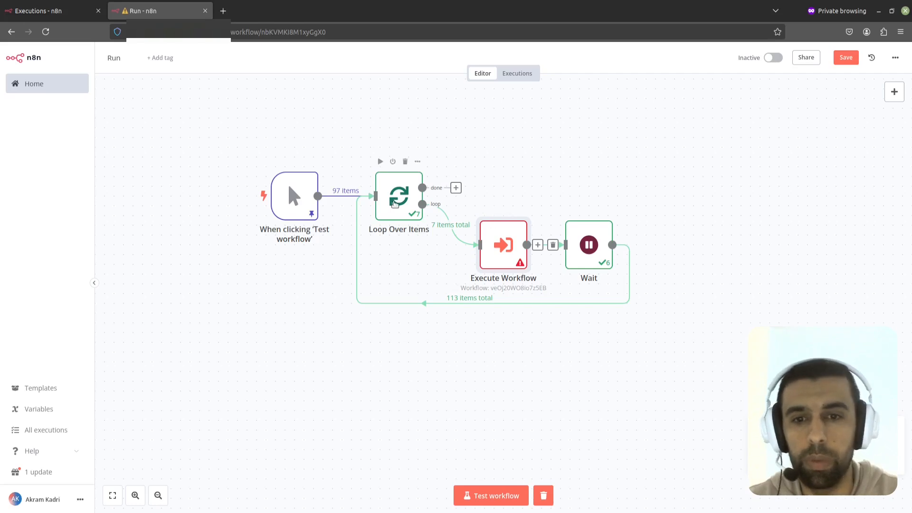
Step: In the Loop Over Items node's settings, set On Error to continue using an error output
{"action": "double_click", "coordinate": [392, 206]}
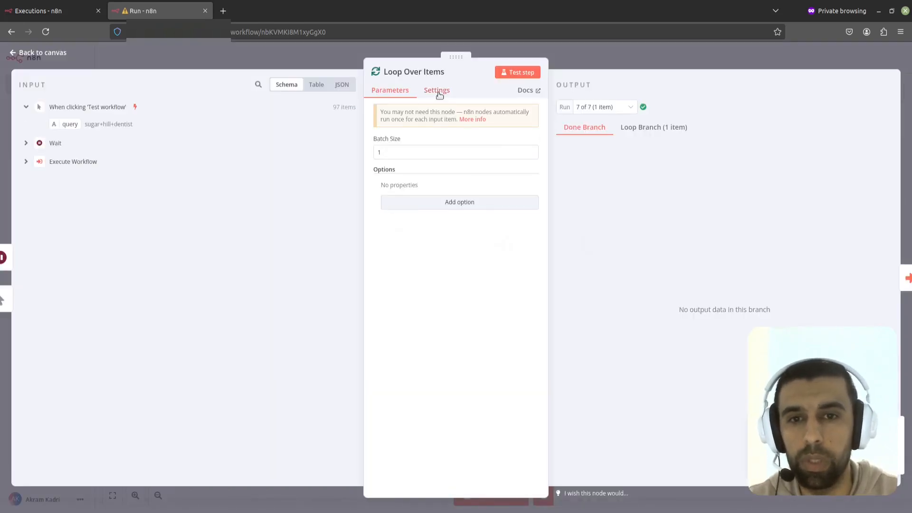
{"action": "left_click", "coordinate": [439, 93]}
{"action": "left_click", "coordinate": [465, 230]}
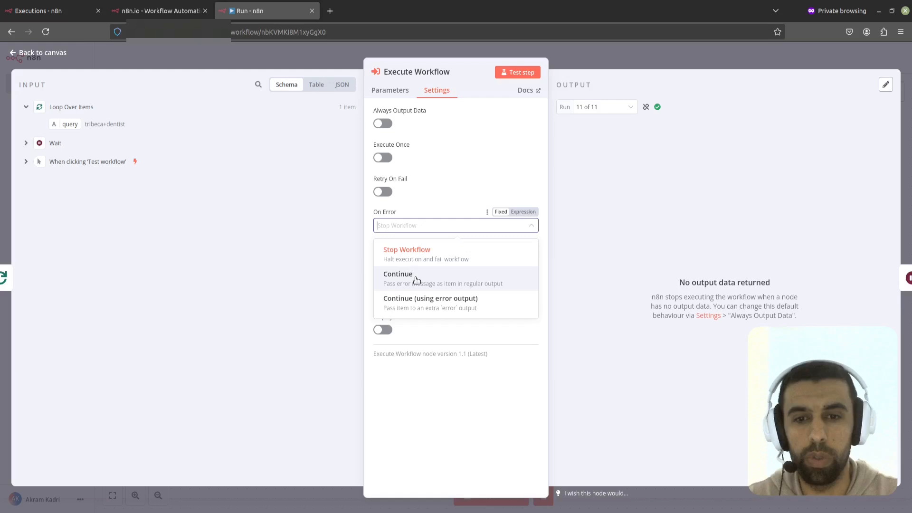
{"action": "left_click", "coordinate": [417, 280]}
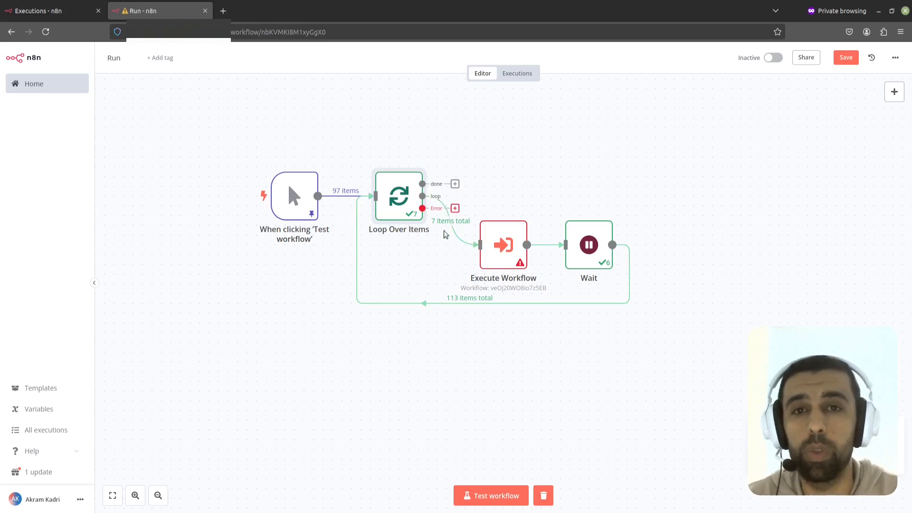
Step: Check the executions list and return to the Run workflow canvas
{"action": "left_click", "coordinate": [52, 11]}
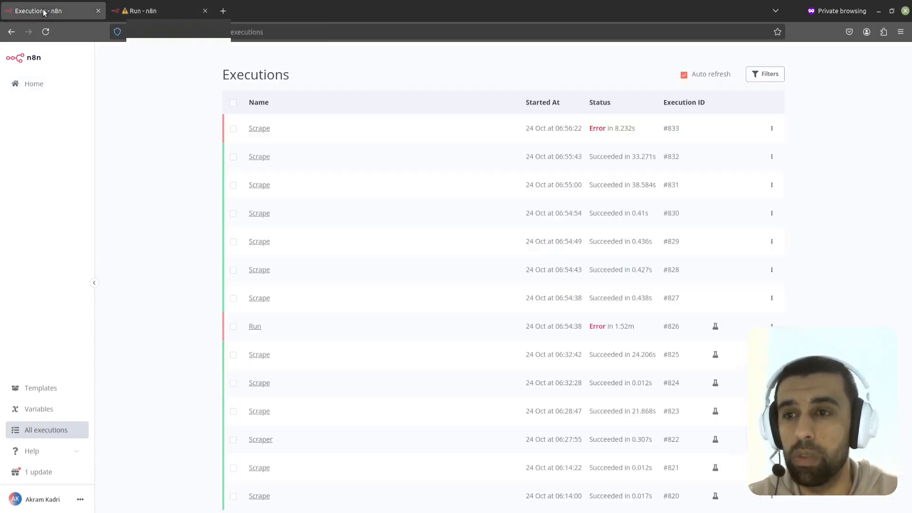
{"action": "left_click", "coordinate": [143, 10]}
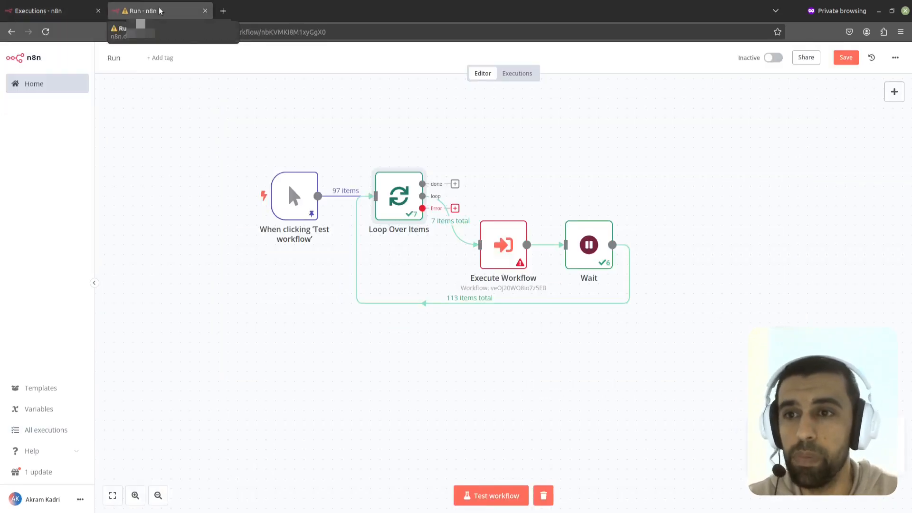
{"action": "mouse_move", "coordinate": [351, 192]}
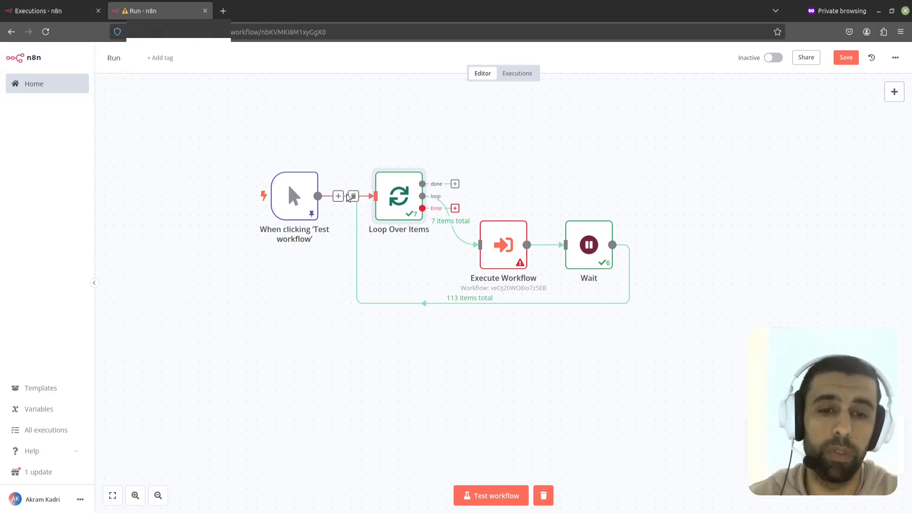